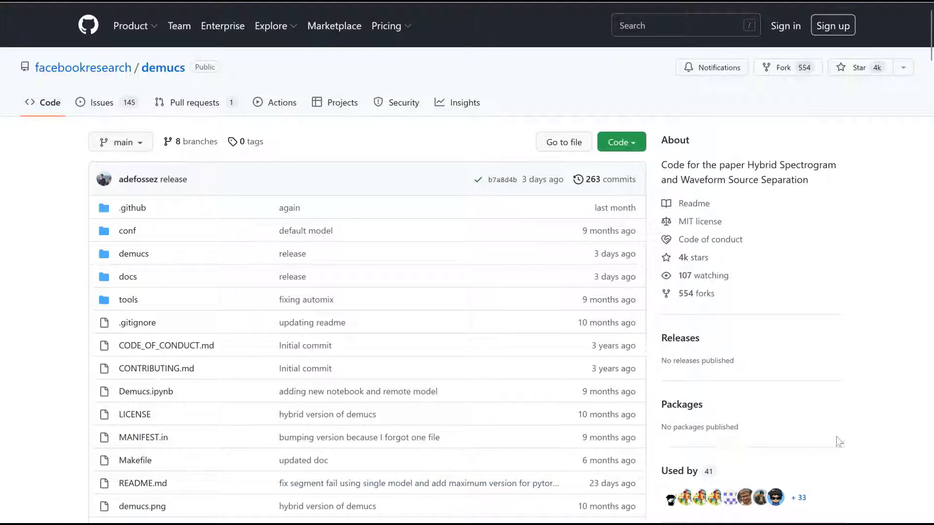
# Step: Browse the demucs repository's file list and its clone options
pyautogui.scroll(-3, 838, 441)
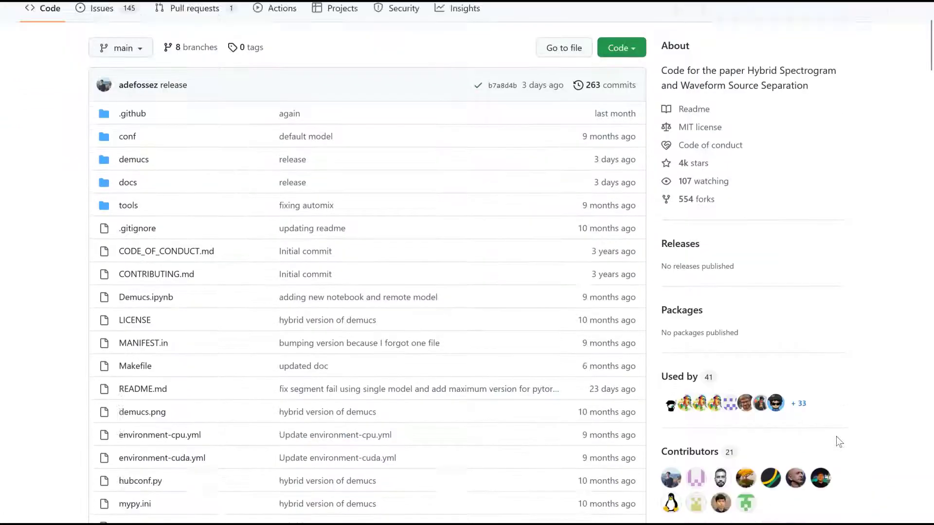
pyautogui.scroll(-2, 836, 437)
pyautogui.scroll(-6, 836, 437)
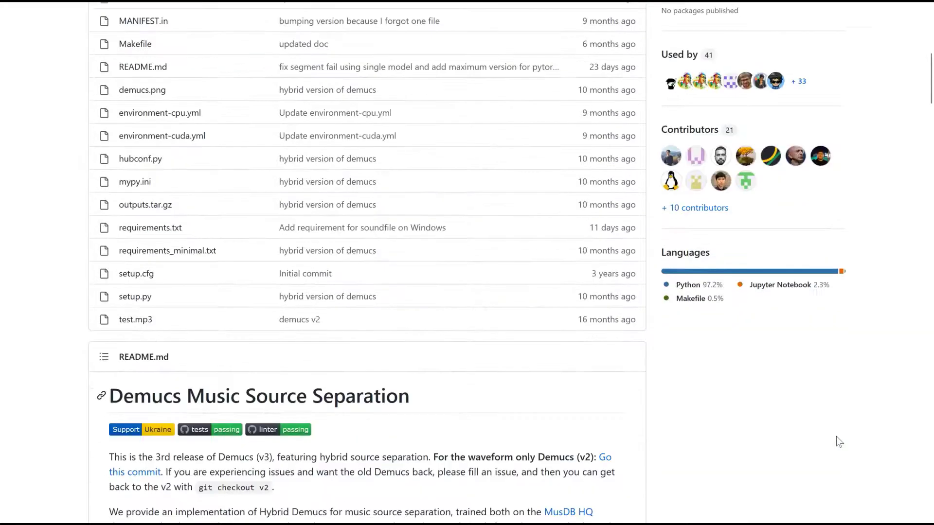
pyautogui.scroll(11, 839, 441)
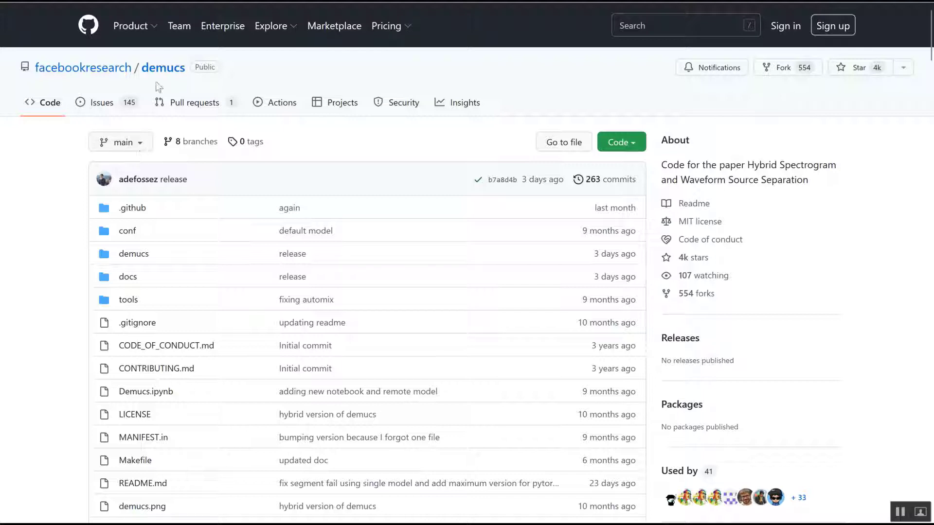
pyautogui.moveTo(139, 69)
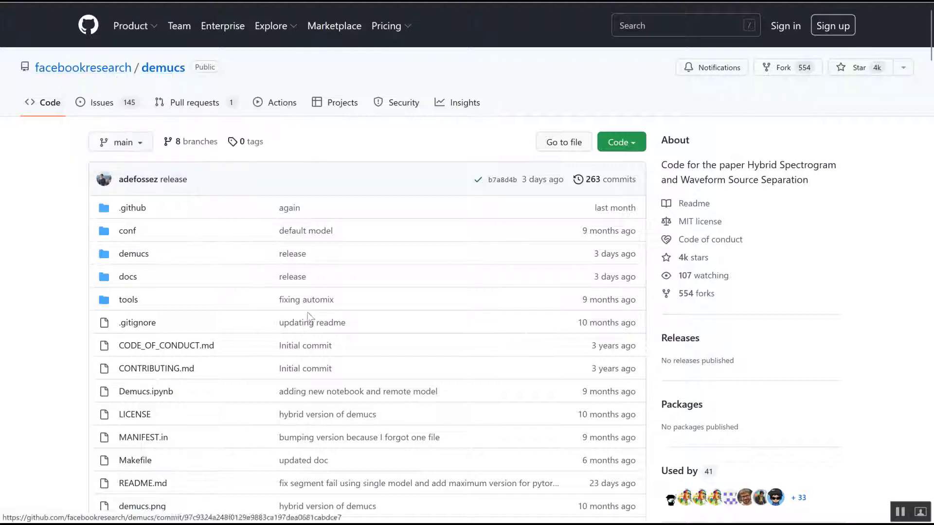
pyautogui.scroll(-1, 309, 319)
pyautogui.scroll(1, 307, 318)
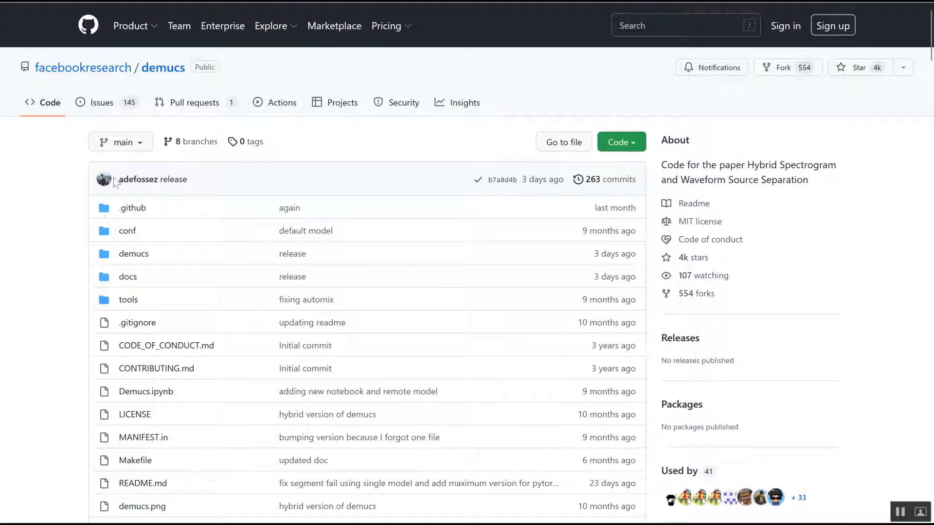
pyautogui.scroll(-7, 324, 301)
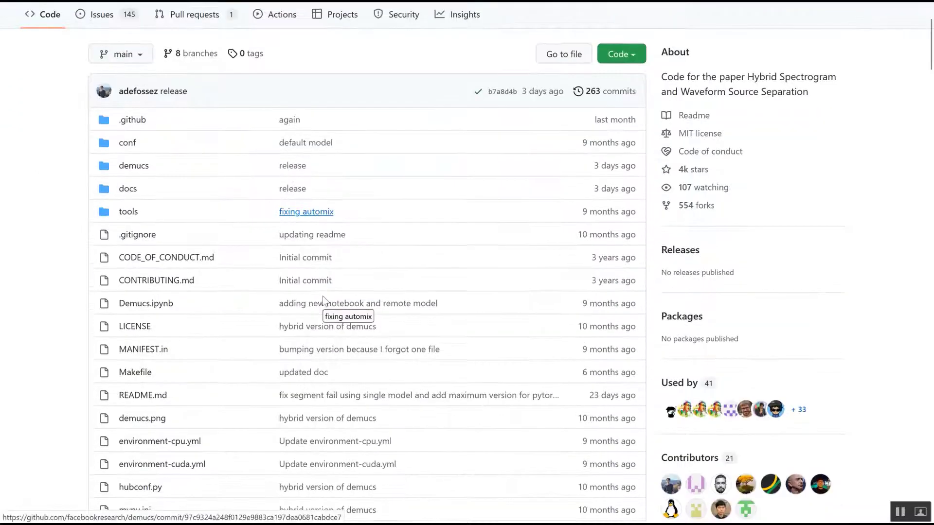
pyautogui.scroll(7, 324, 301)
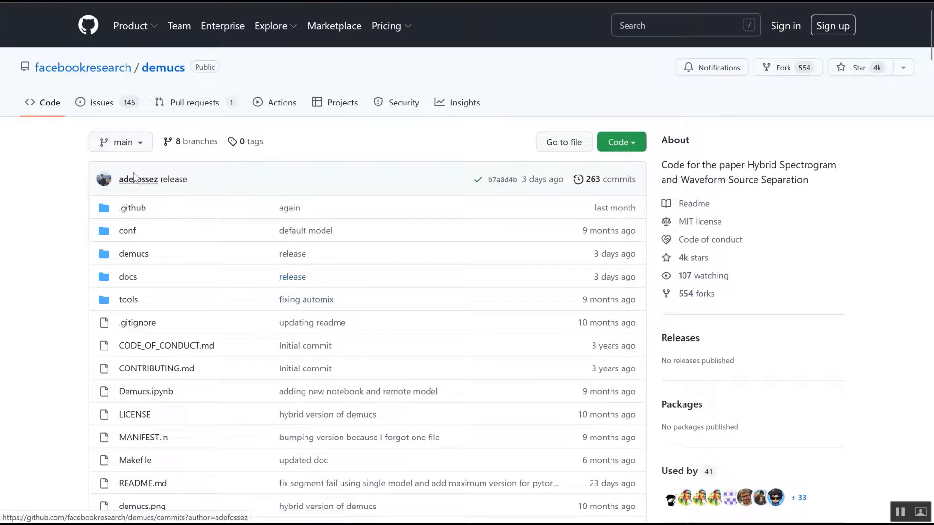
pyautogui.click(633, 146)
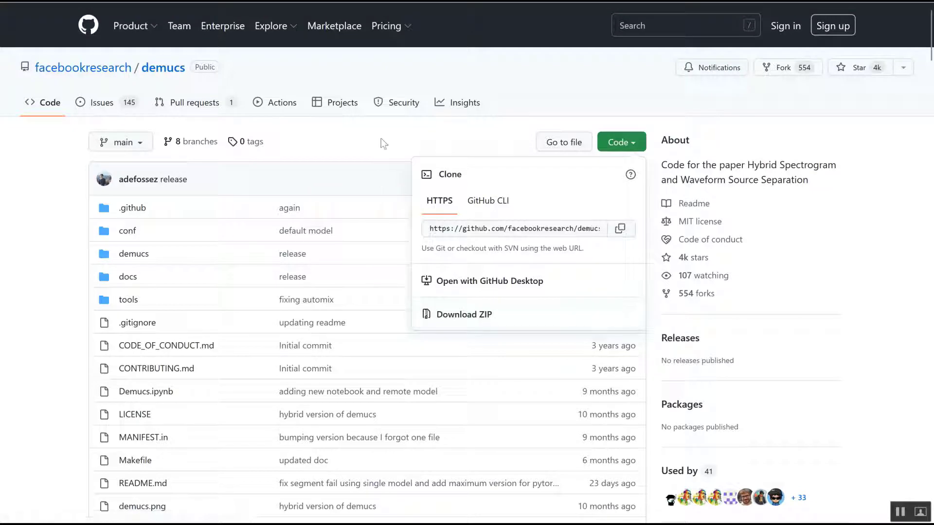
pyautogui.click(36, 270)
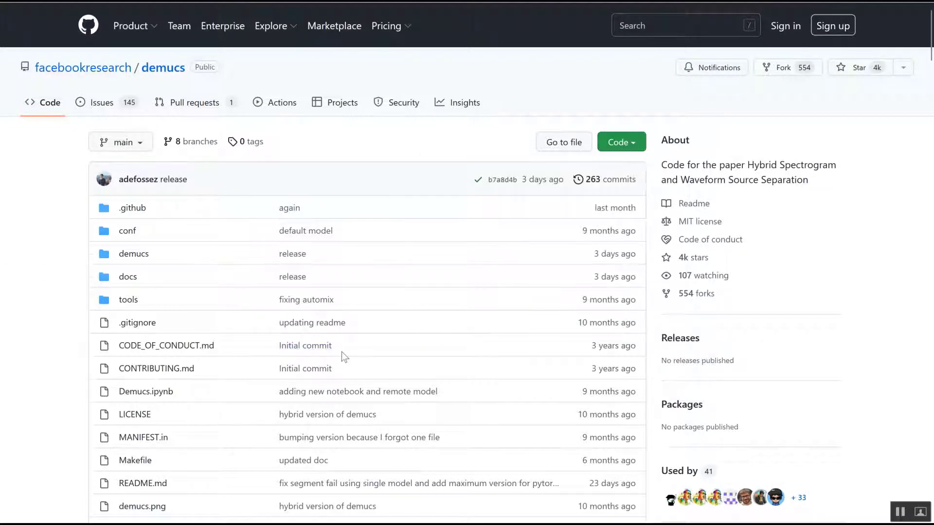
# Step: Read through the README down to the section on running from Colab
pyautogui.scroll(-12, 342, 351)
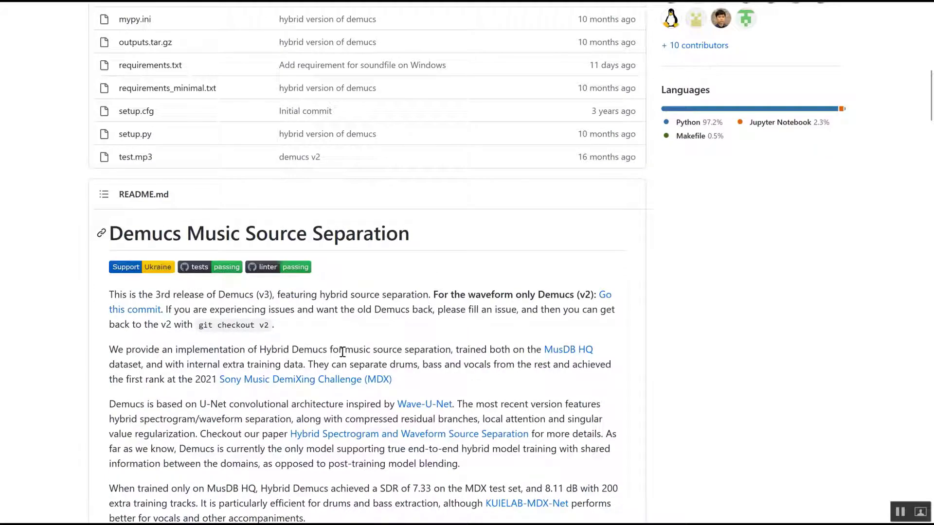
pyautogui.scroll(-4, 342, 352)
pyautogui.scroll(-5, 340, 350)
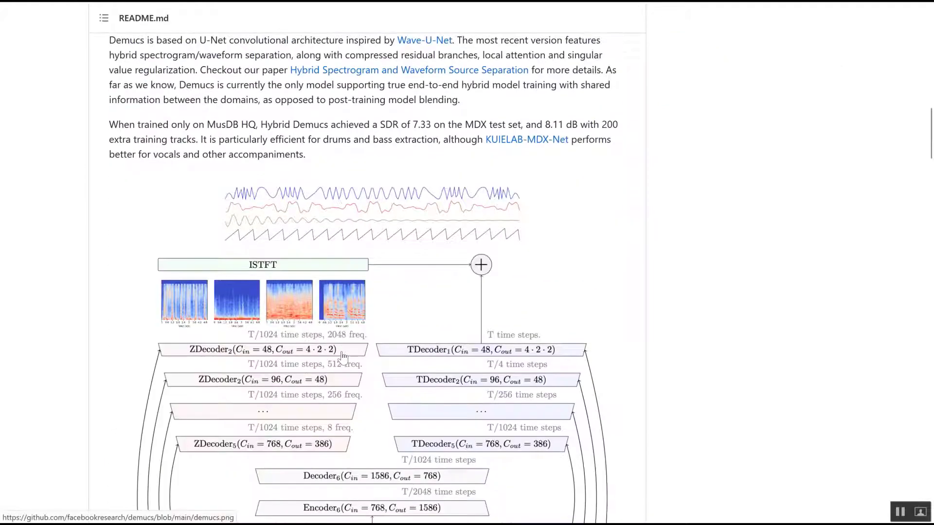
pyautogui.scroll(-13, 343, 356)
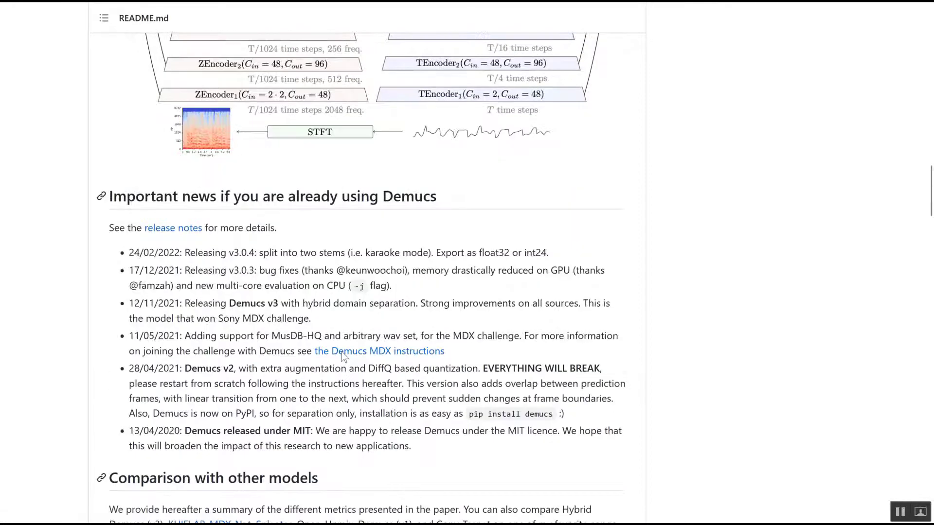
pyautogui.scroll(-8, 341, 352)
pyautogui.scroll(-2, 342, 351)
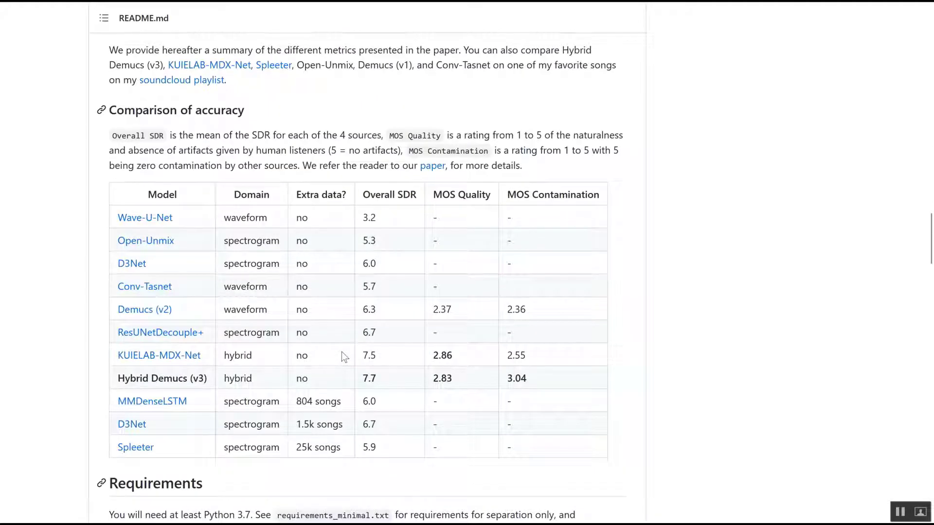
pyautogui.scroll(-6, 341, 352)
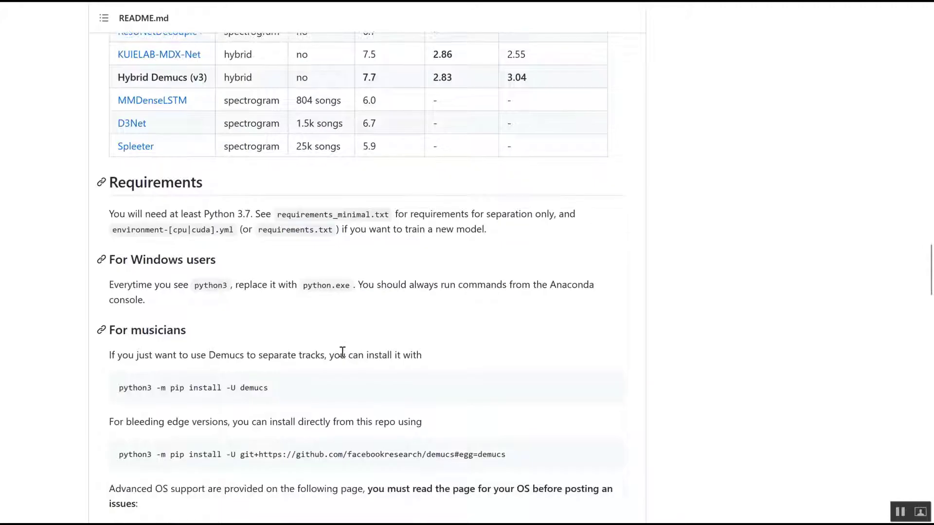
pyautogui.scroll(-4, 342, 351)
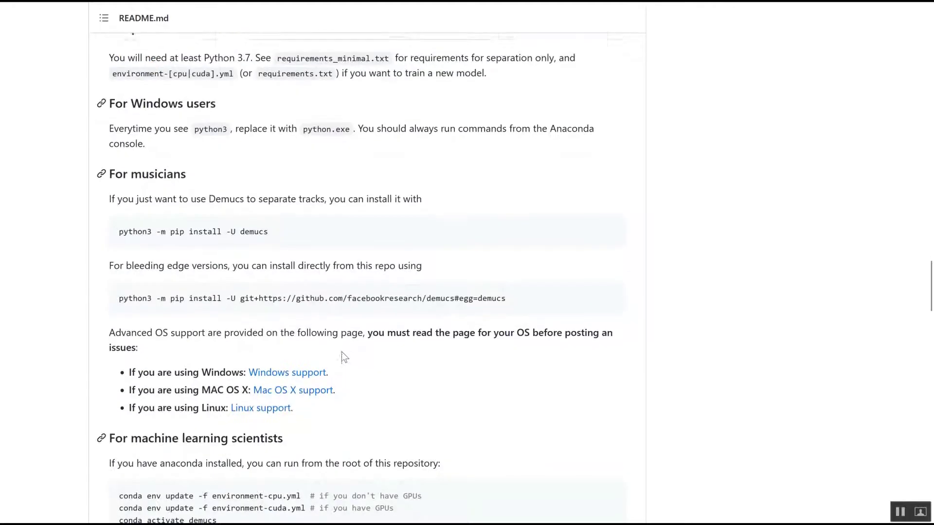
pyautogui.scroll(15, 341, 352)
pyautogui.scroll(5, 342, 351)
pyautogui.scroll(-2, 342, 351)
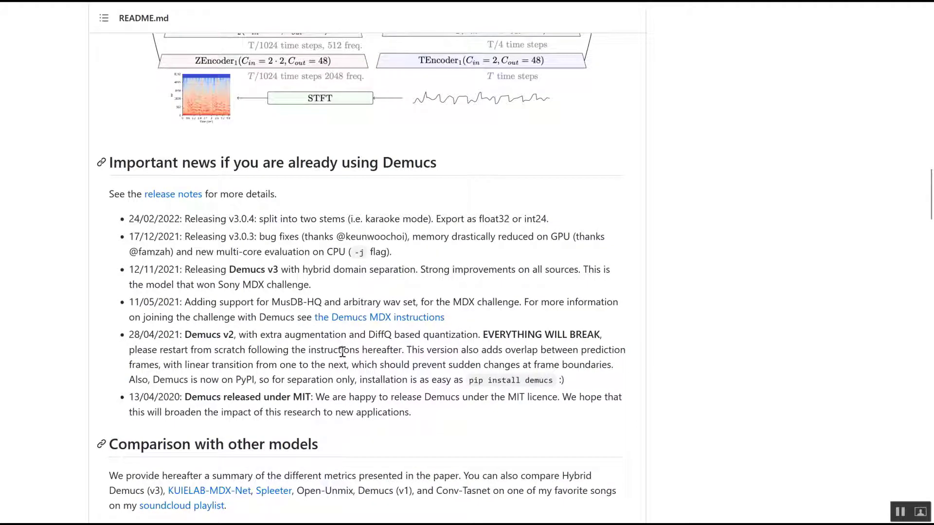
pyautogui.scroll(-4, 342, 351)
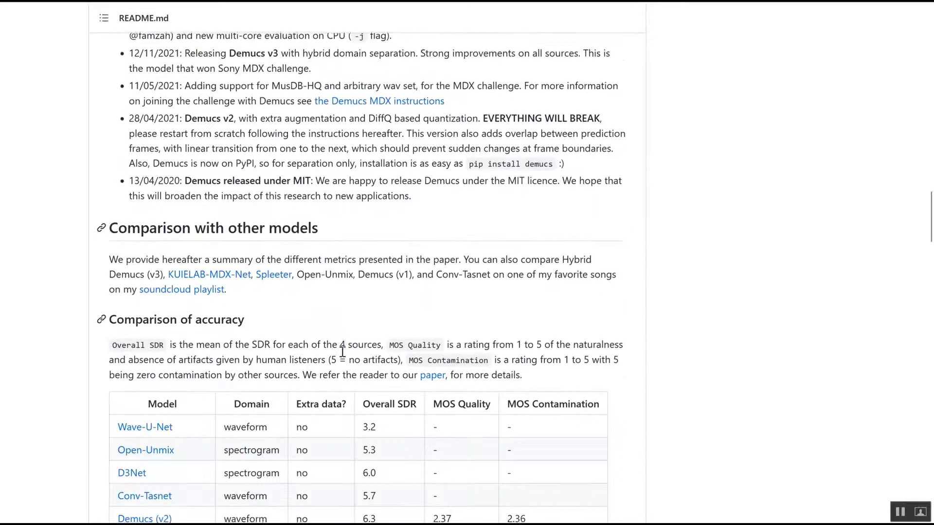
pyautogui.scroll(-3, 341, 352)
pyautogui.scroll(-3, 341, 352)
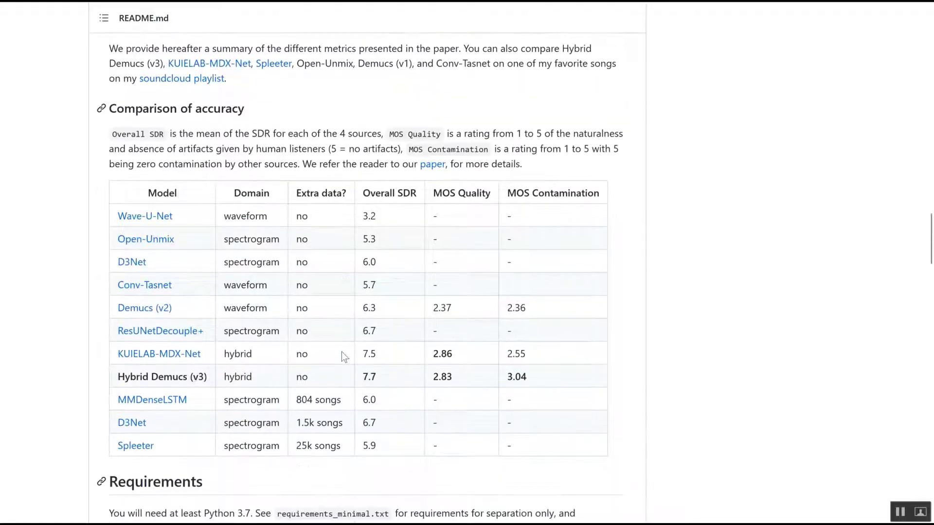
pyautogui.scroll(-6, 343, 356)
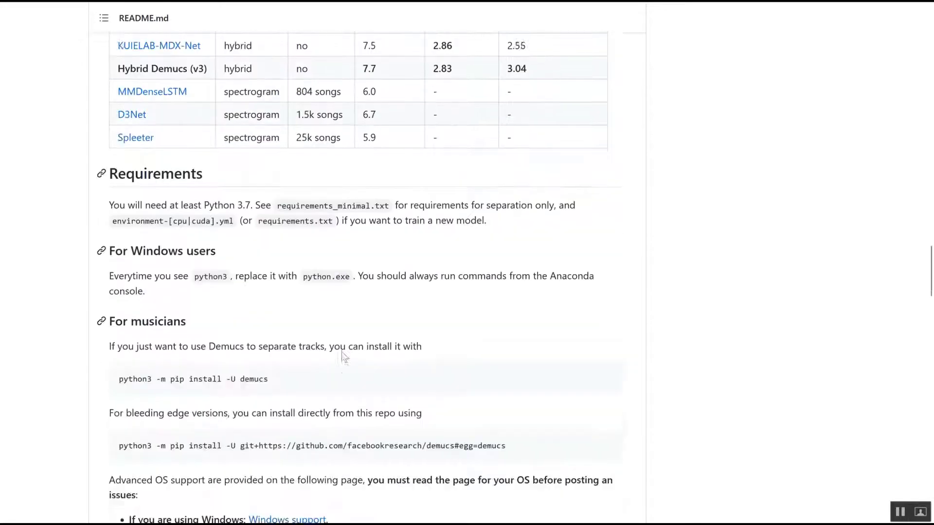
pyautogui.scroll(-7, 343, 358)
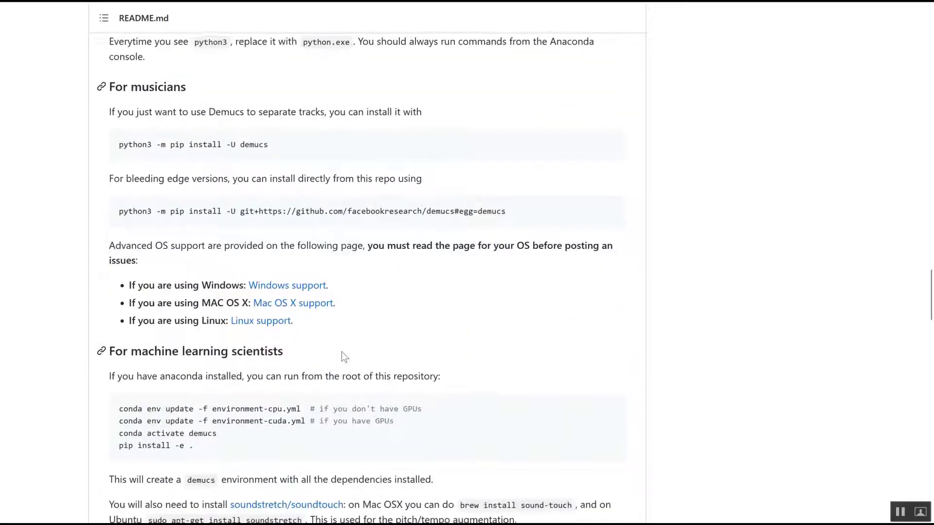
pyautogui.scroll(-4, 342, 352)
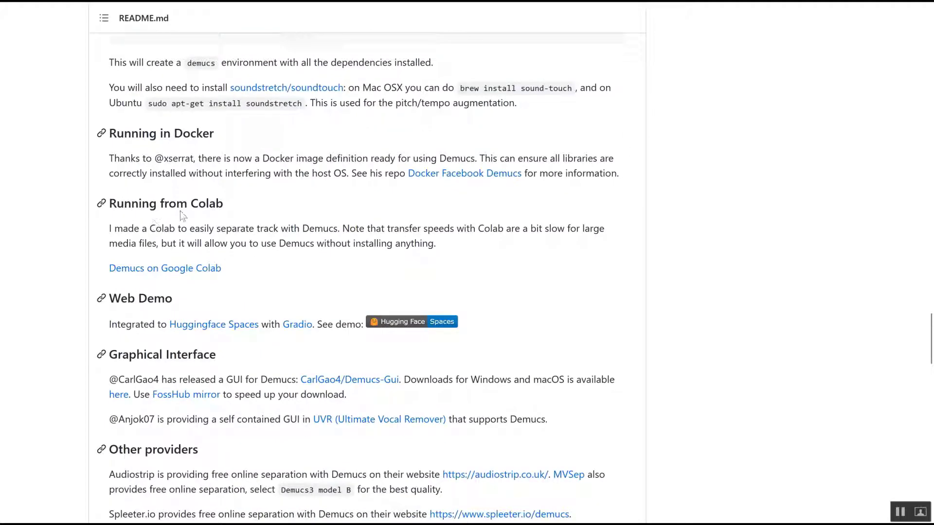
# Step: Open the Demucs on Google Colab notebook and connect it to a runtime
pyautogui.click(190, 276)
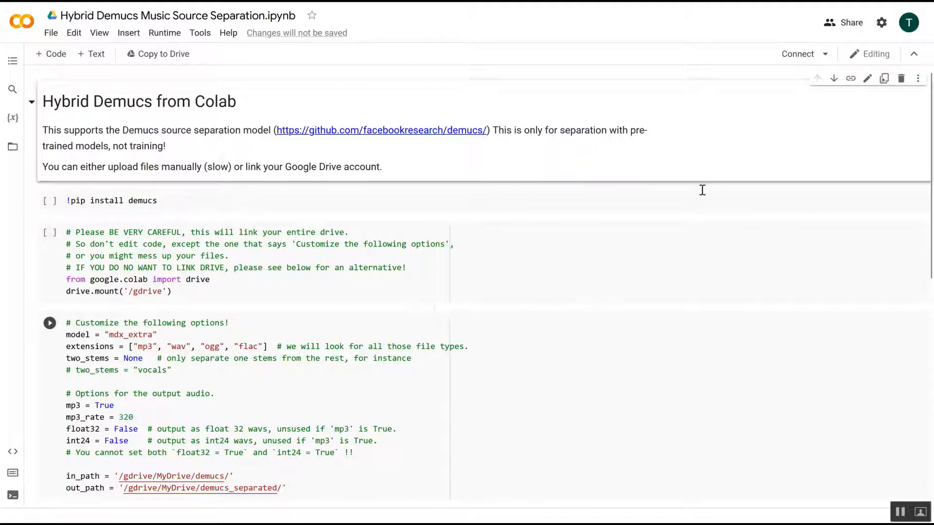
pyautogui.click(803, 56)
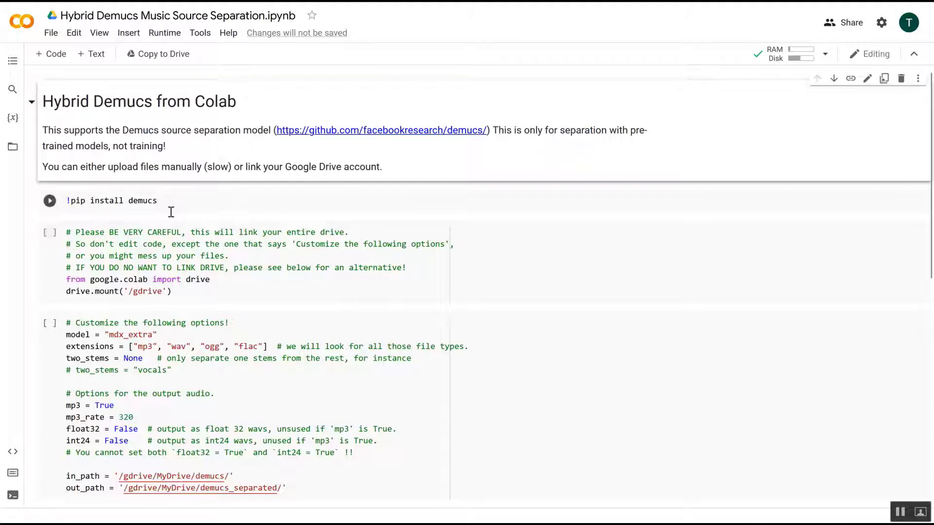
# Step: Run the pip install demucs cell, accepting the notebook authorship warning
pyautogui.scroll(-1, 444, 309)
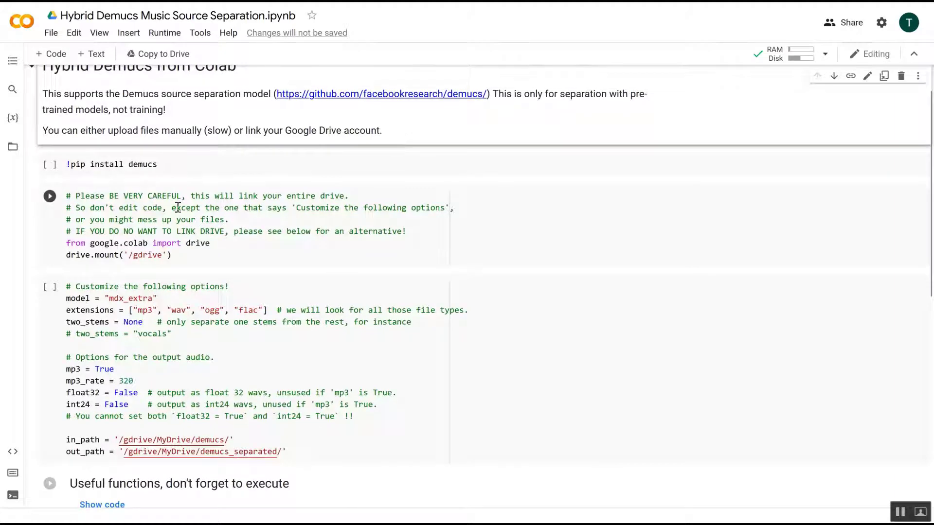
pyautogui.scroll(1, 178, 208)
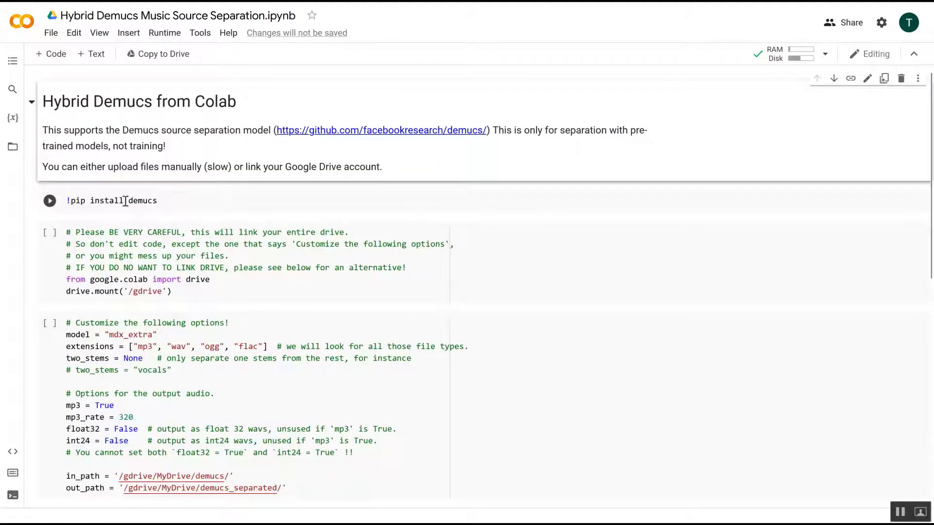
pyautogui.click(50, 201)
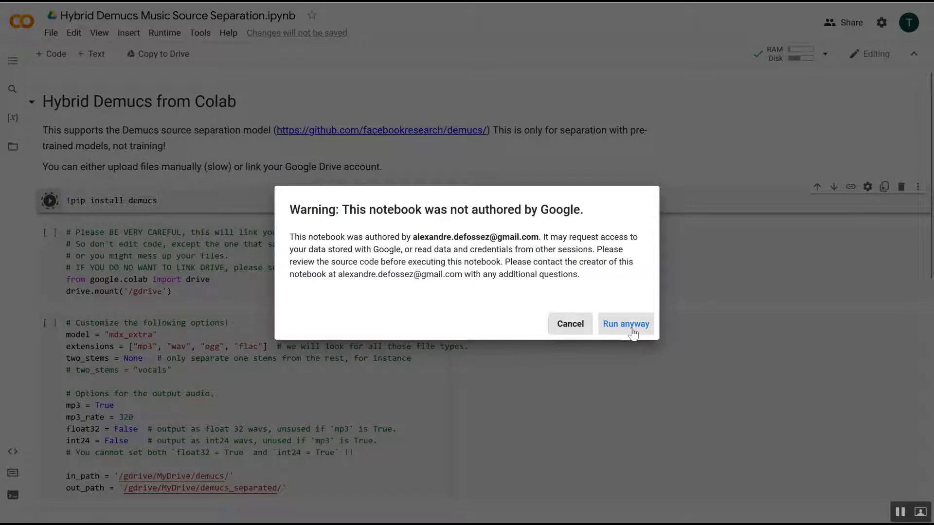
pyautogui.click(632, 330)
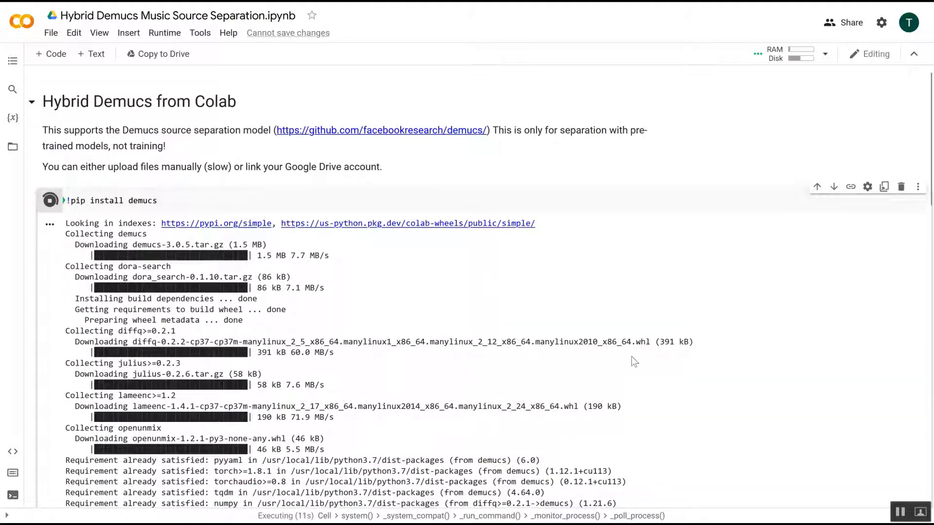
# Step: Restart the runtime after the installation finishes so the new packages are used
pyautogui.scroll(-2, 632, 360)
pyautogui.scroll(-5, 631, 357)
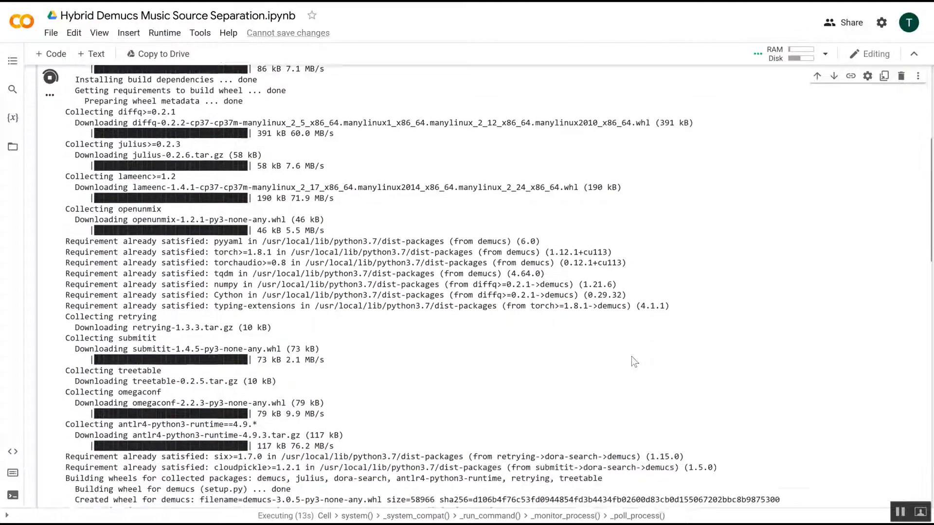
pyautogui.scroll(-3, 631, 357)
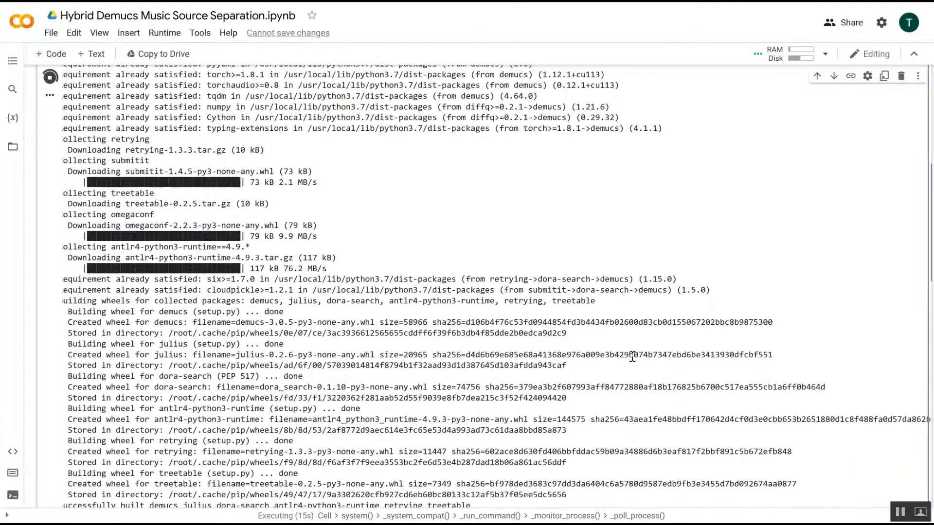
pyautogui.scroll(-15, 631, 357)
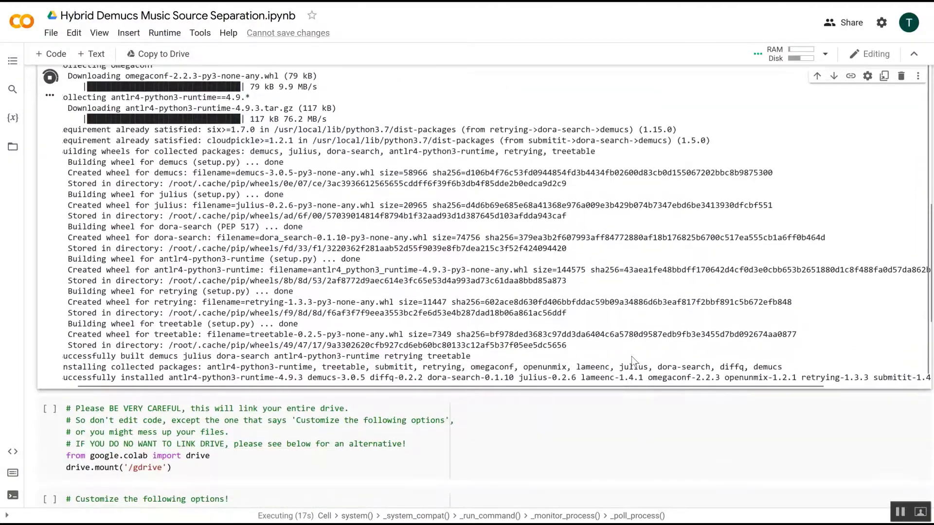
pyautogui.scroll(15, 631, 356)
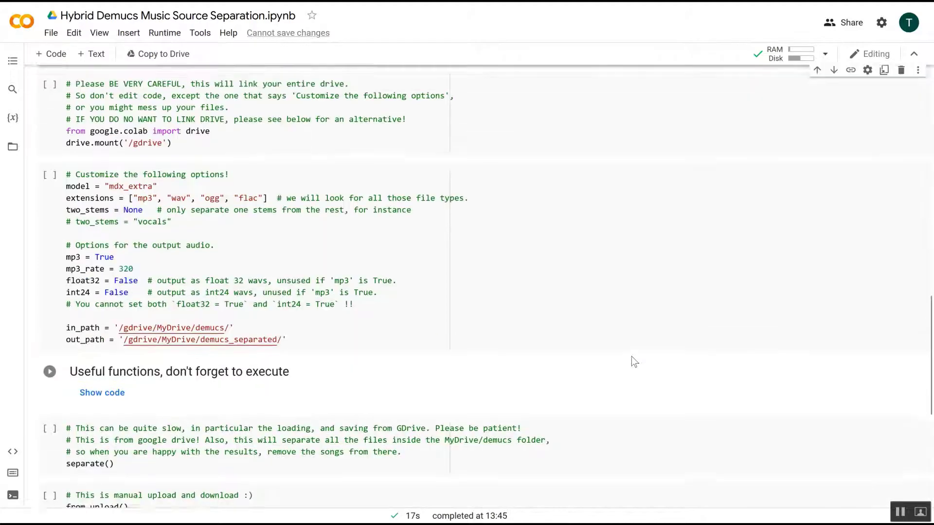
pyautogui.scroll(-7, 632, 357)
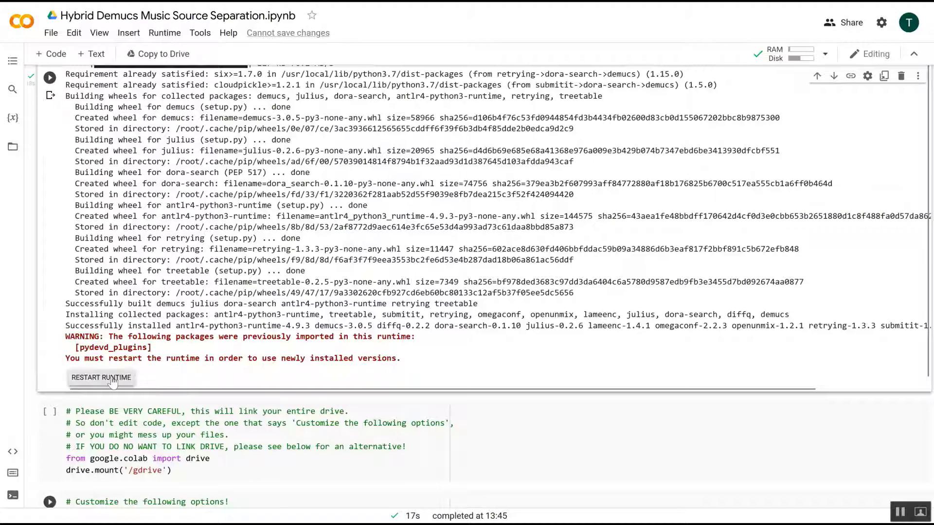
pyautogui.click(112, 380)
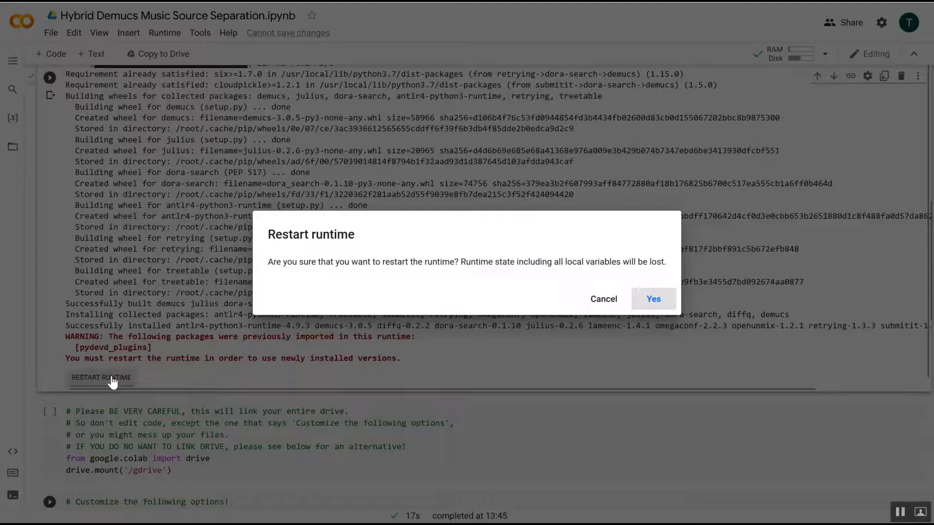
pyautogui.click(648, 309)
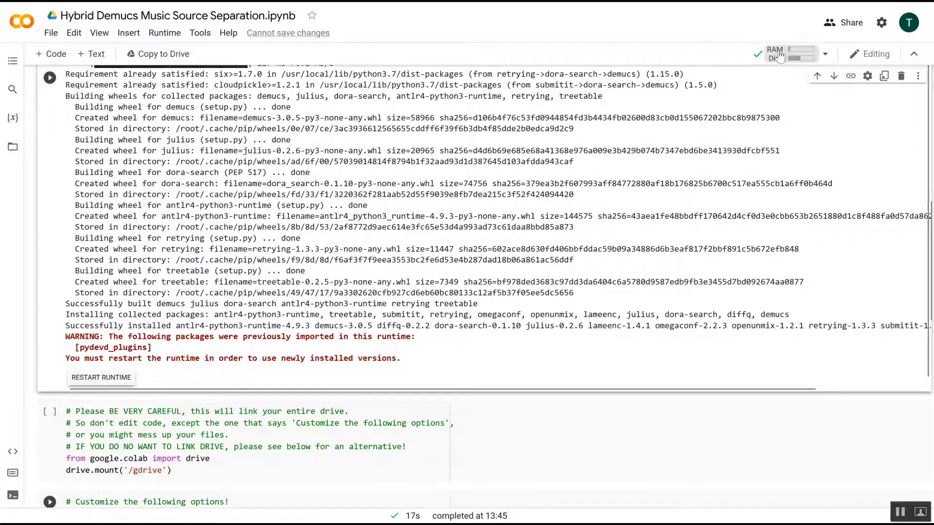
pyautogui.moveTo(758, 57)
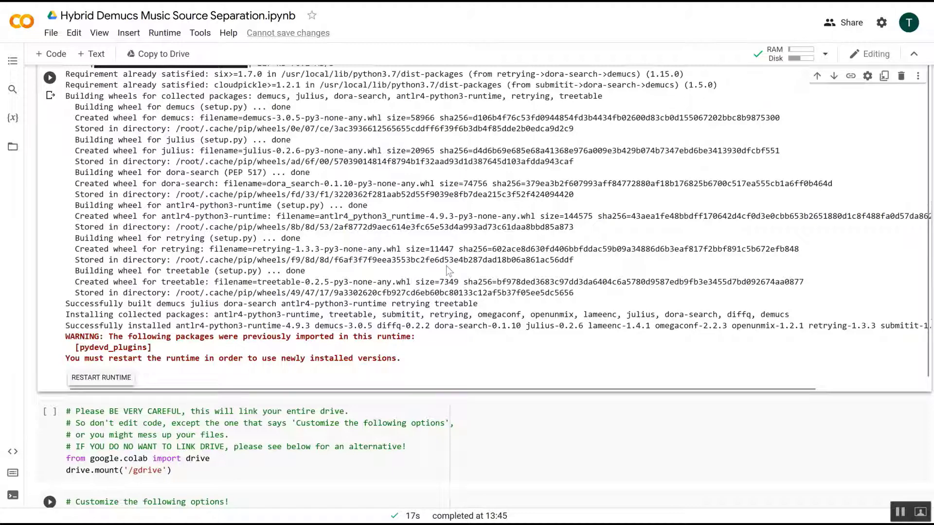
# Step: Run the drive mount cell and grant the notebook access to Google Drive
pyautogui.scroll(-2, 446, 267)
pyautogui.scroll(-1, 448, 271)
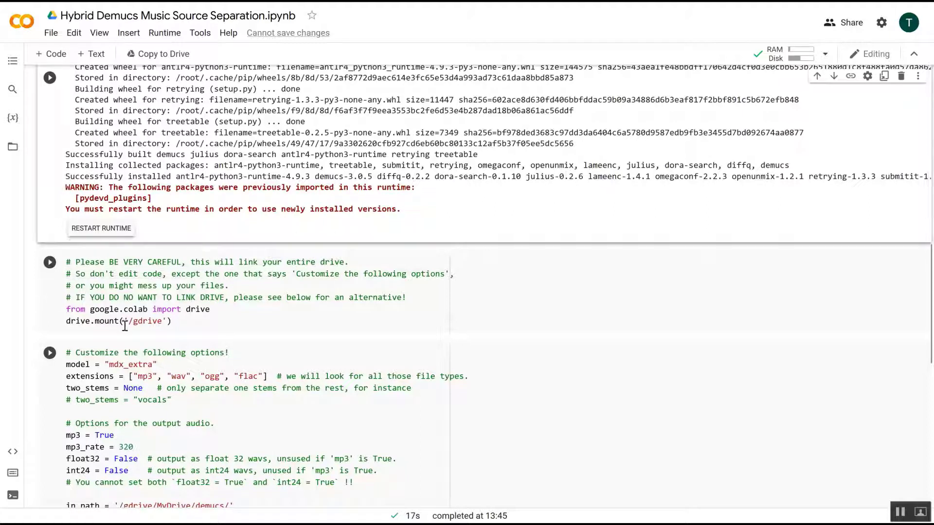
pyautogui.click(50, 265)
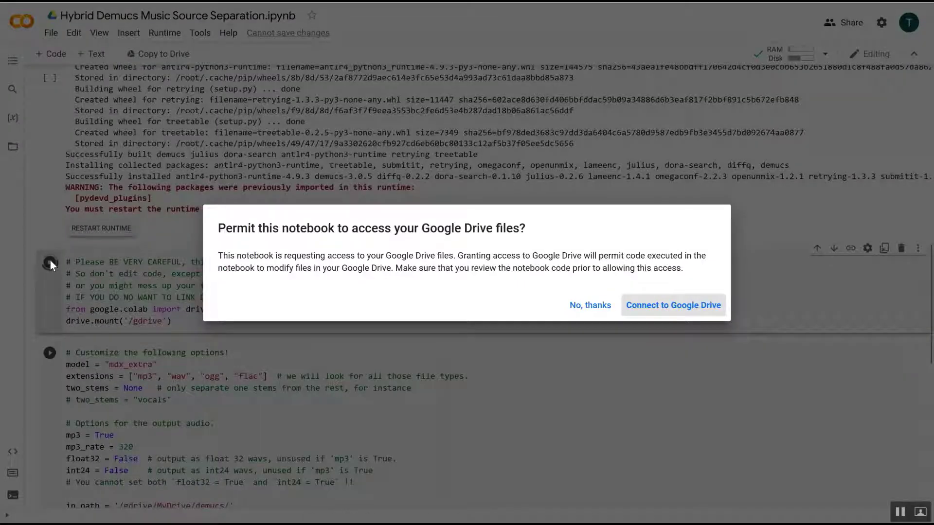
pyautogui.click(686, 304)
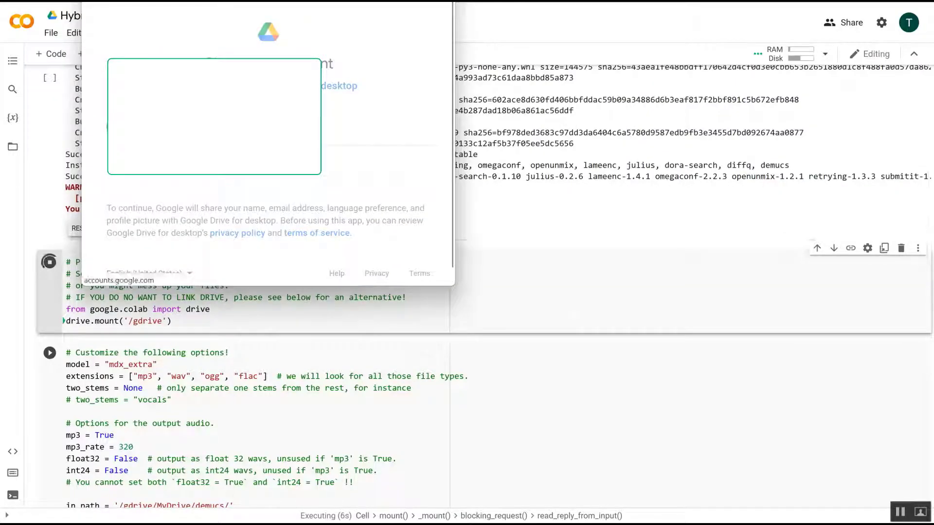
pyautogui.scroll(-6, 355, 206)
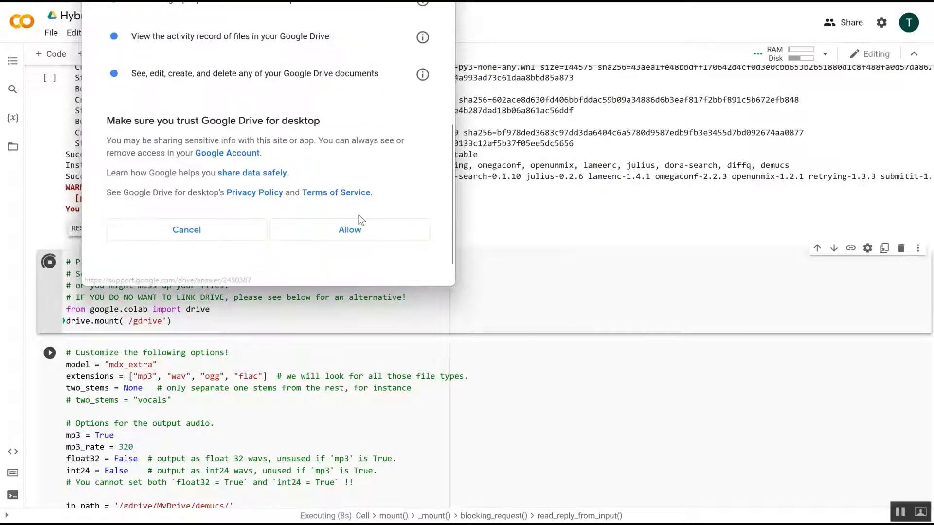
pyautogui.click(354, 203)
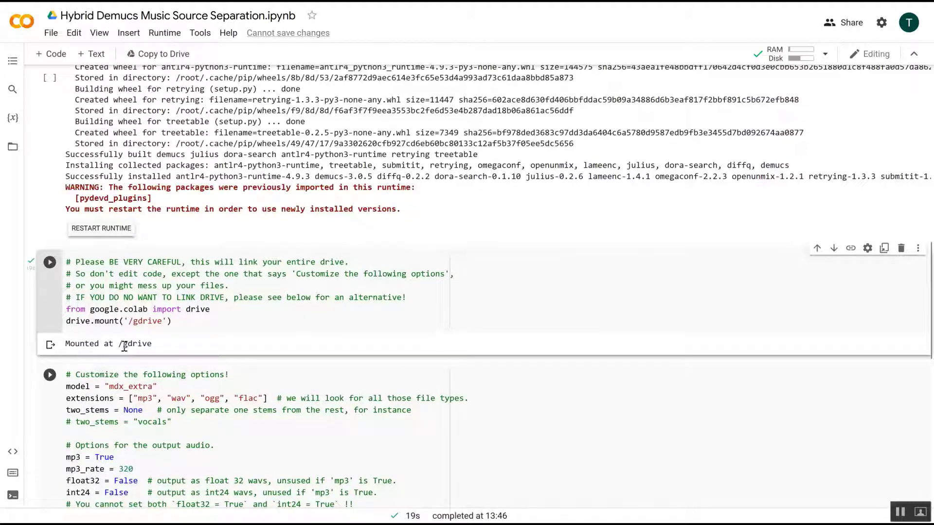
# Step: Open the demucs folder in Google Drive to check the songs waiting to be separated
pyautogui.scroll(-3, 496, 378)
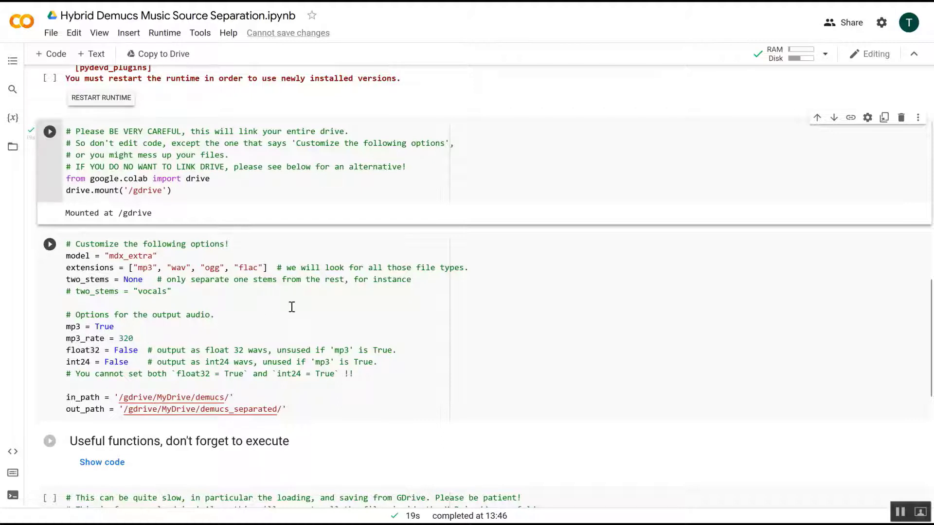
pyautogui.scroll(-3, 292, 307)
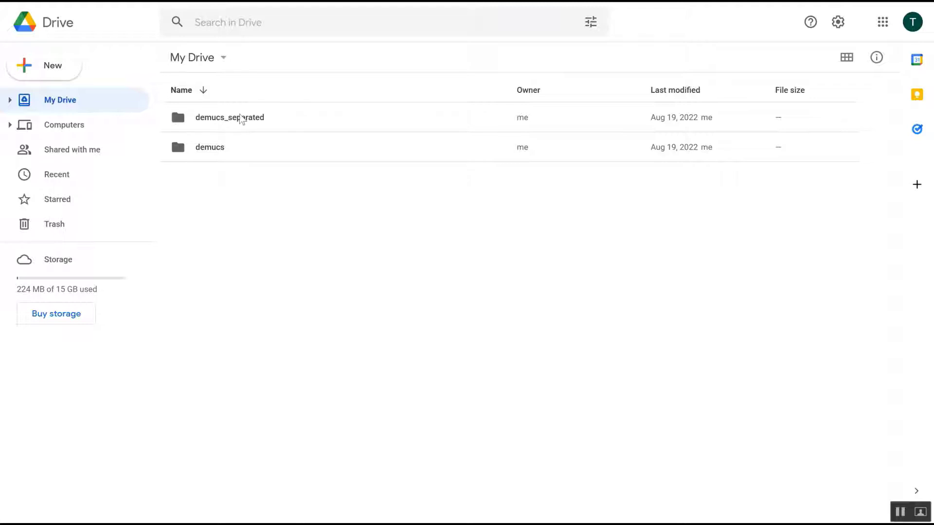
pyautogui.doubleClick(217, 149)
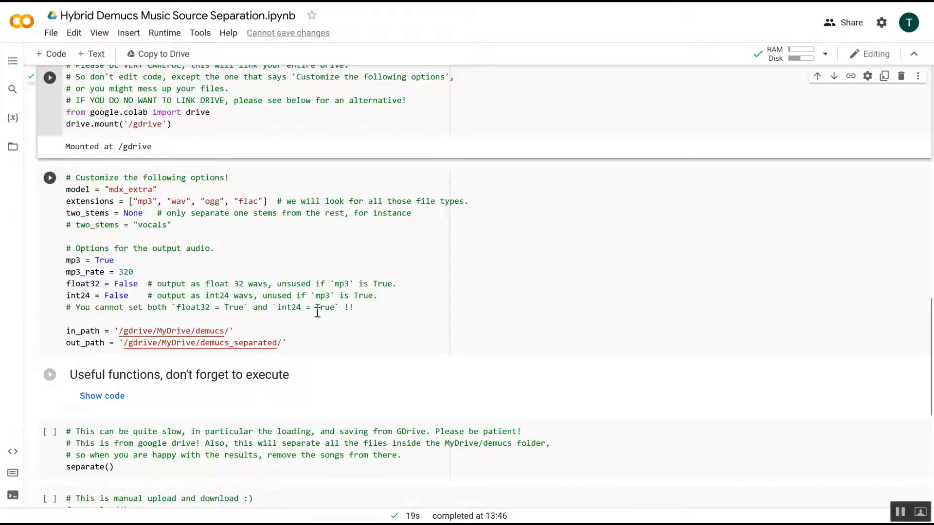
# Step: Try to run the separate() cell, clearing its output and running it again
pyautogui.scroll(-3, 317, 311)
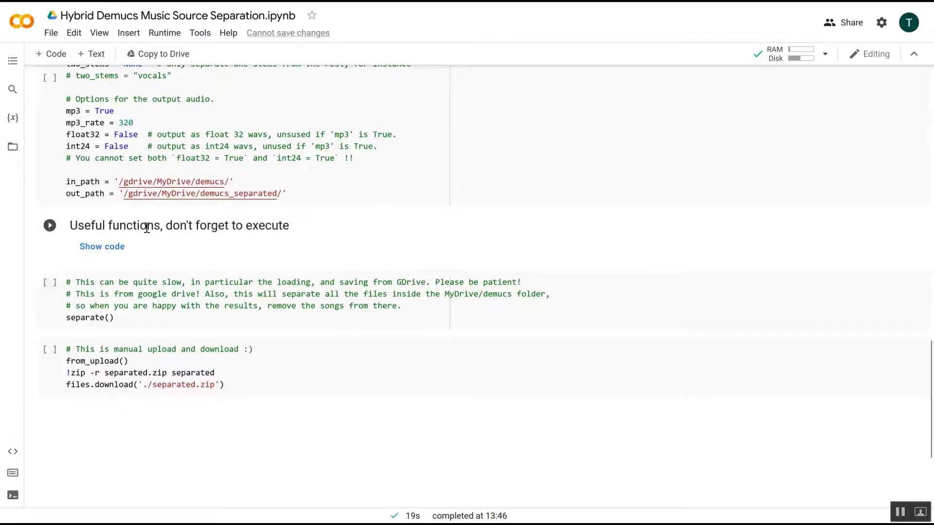
pyautogui.scroll(1, 147, 228)
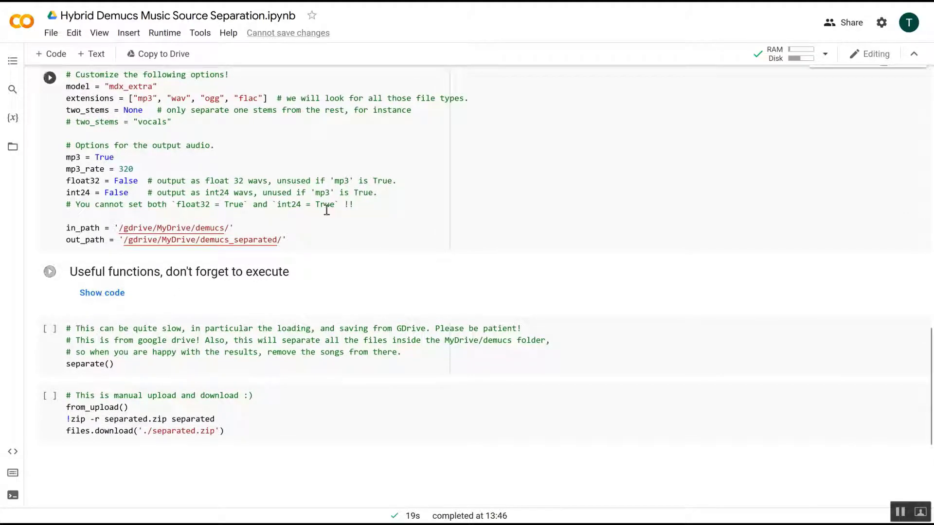
pyautogui.scroll(-2, 327, 211)
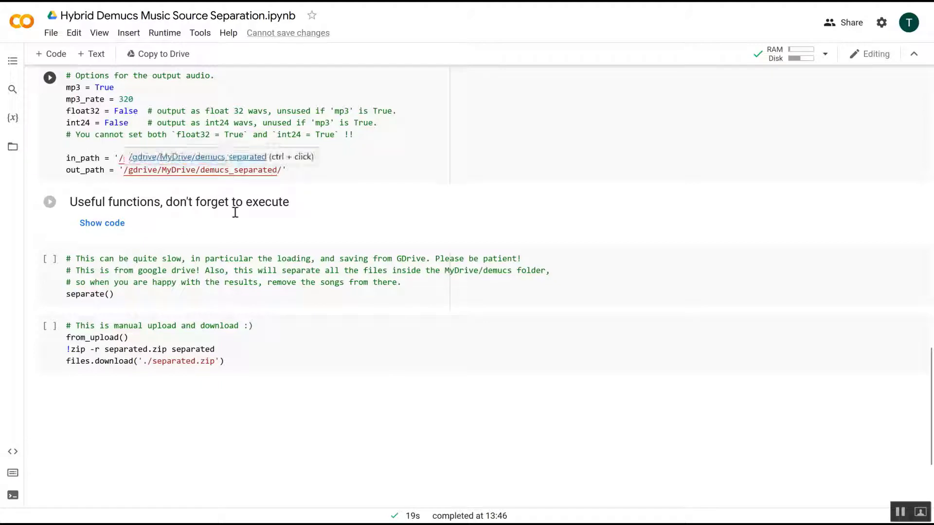
pyautogui.click(50, 260)
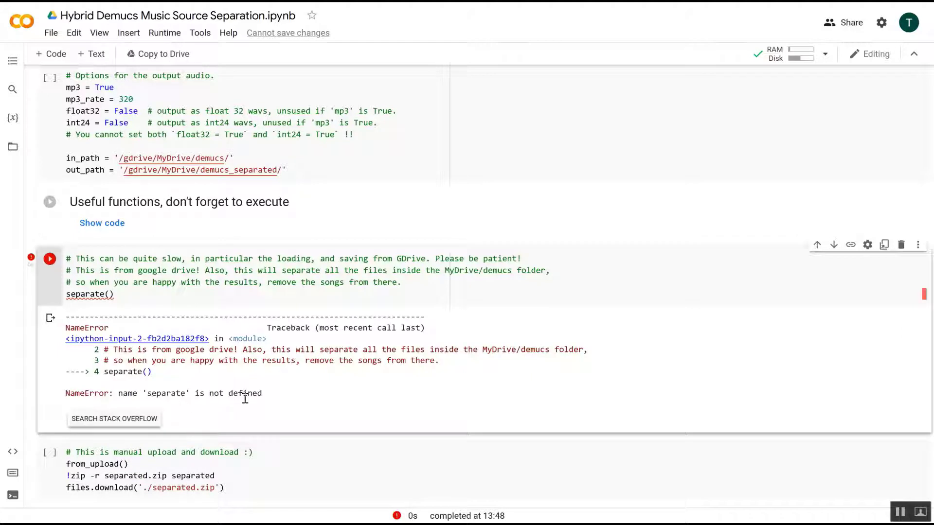
pyautogui.click(50, 317)
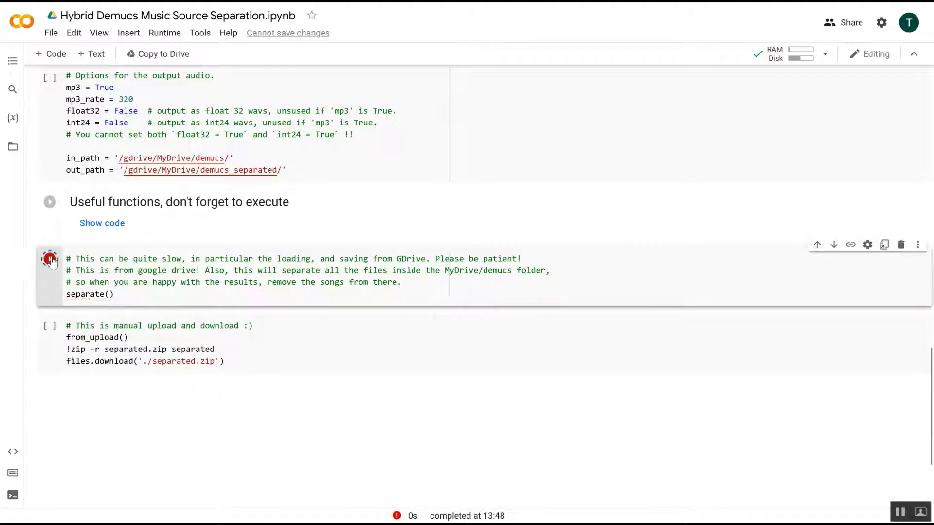
pyautogui.click(51, 260)
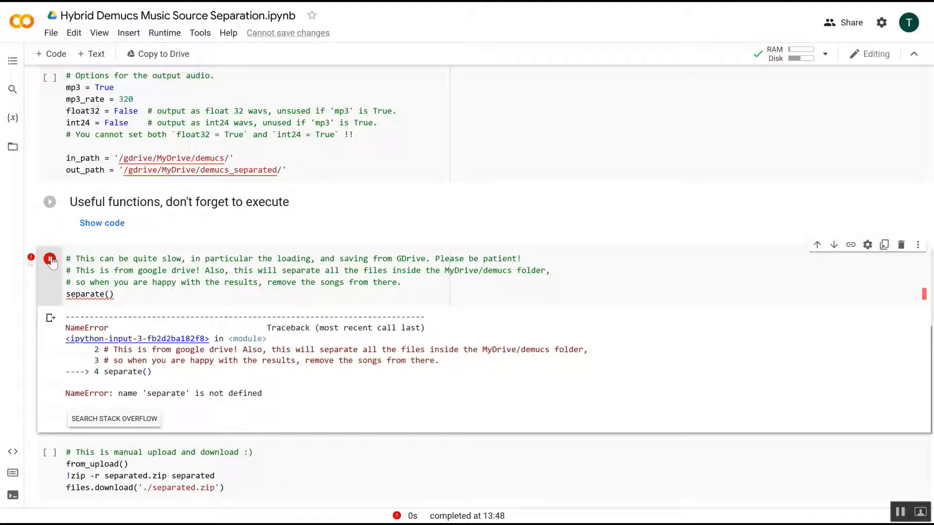
# Step: Go back to My Drive in the Drive tab and return to the notebook
pyautogui.rightClick(50, 260)
pyautogui.click(417, 396)
pyautogui.hotkey('ctrl', 'Tab')
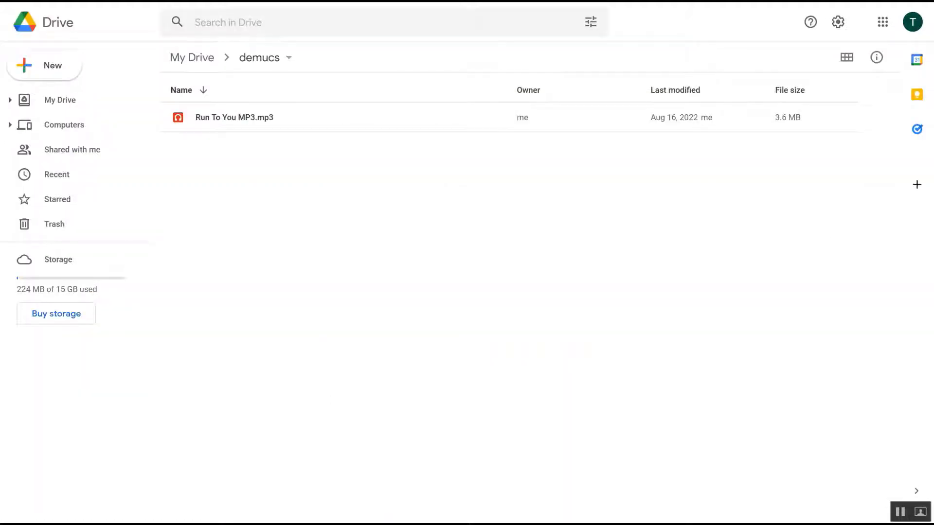
pyautogui.click(198, 65)
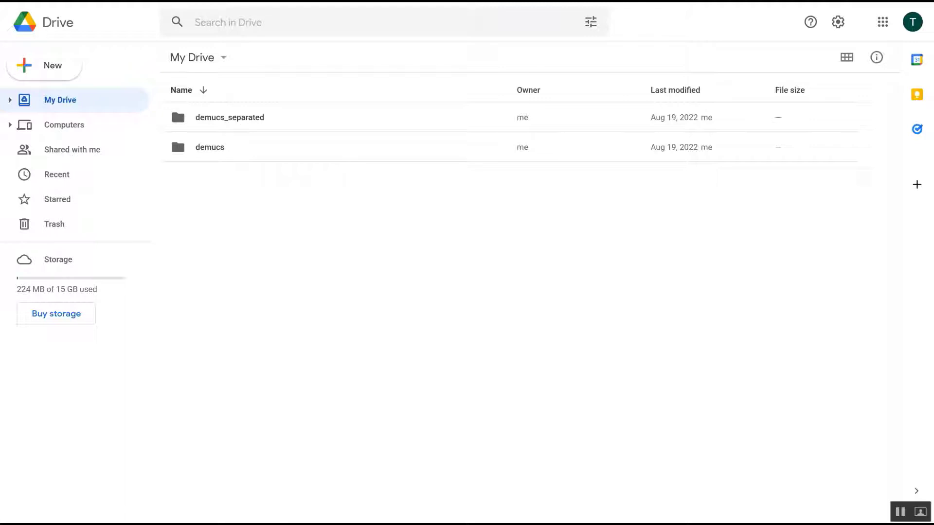
pyautogui.hotkey('ctrl', 'shift', 'Tab')
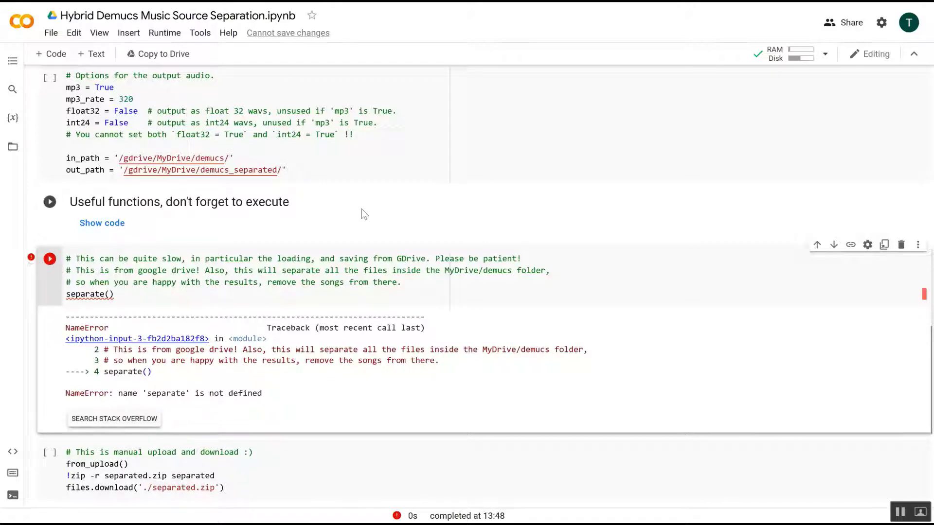
# Step: Try running the separate() cell several more times
pyautogui.scroll(-1, 361, 209)
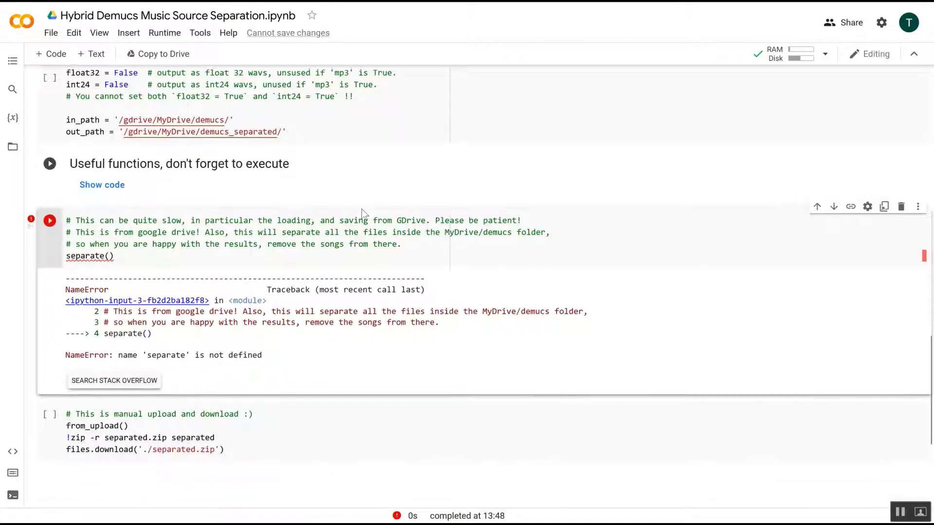
pyautogui.click(50, 220)
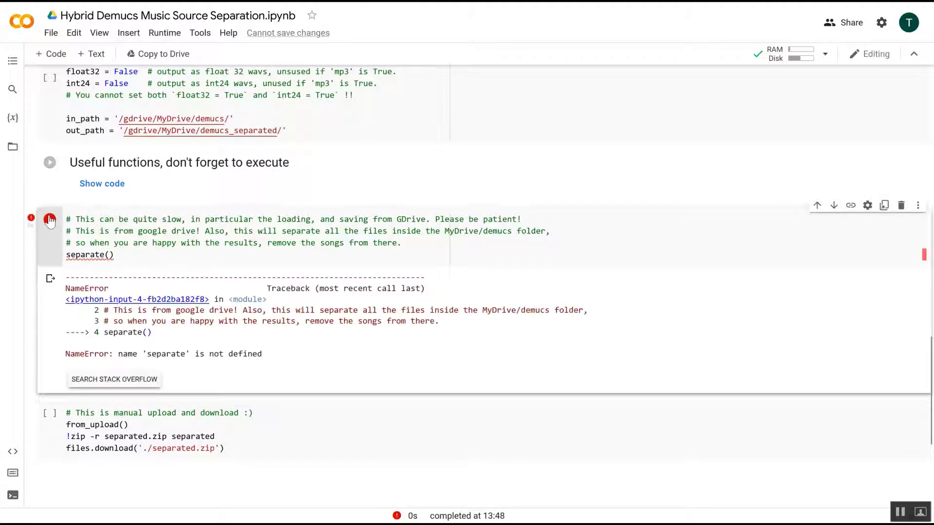
pyautogui.click(49, 219)
pyautogui.click(49, 220)
# Step: Disconnect and delete the current runtime
pyautogui.click(825, 54)
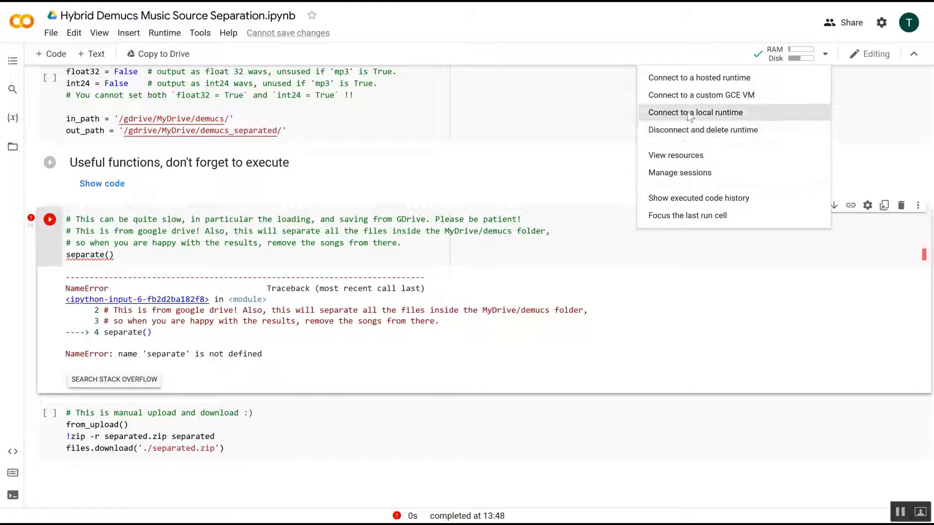
pyautogui.click(692, 130)
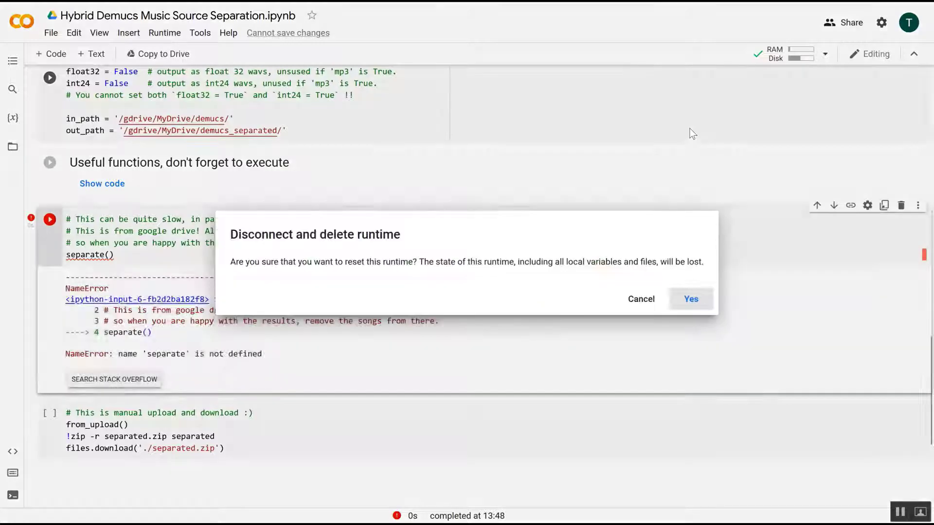
pyautogui.click(687, 299)
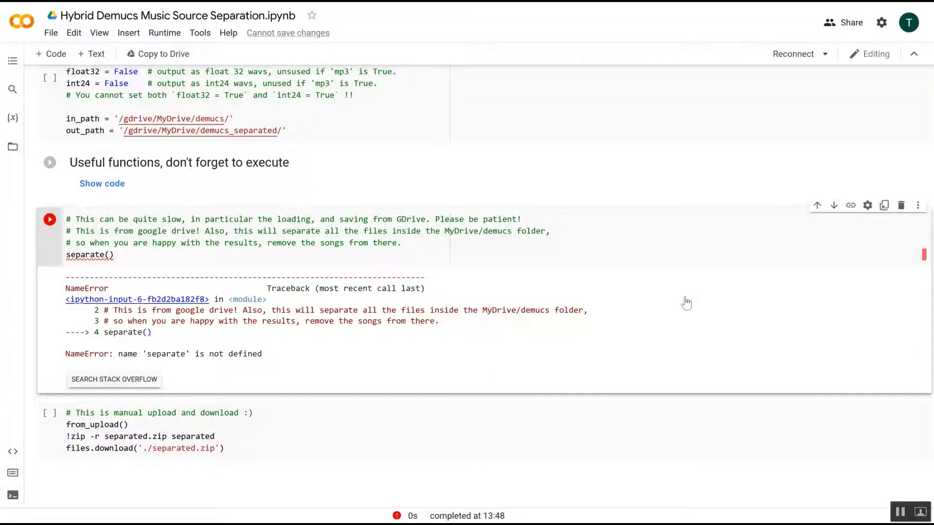
# Step: Reconnect to a runtime and rerun the pip install demucs cell
pyautogui.scroll(20, 686, 302)
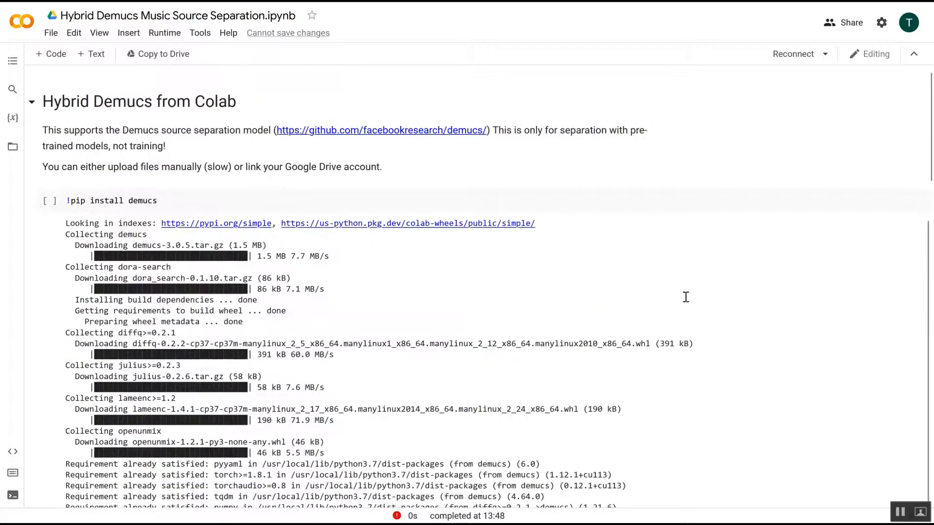
pyautogui.click(791, 58)
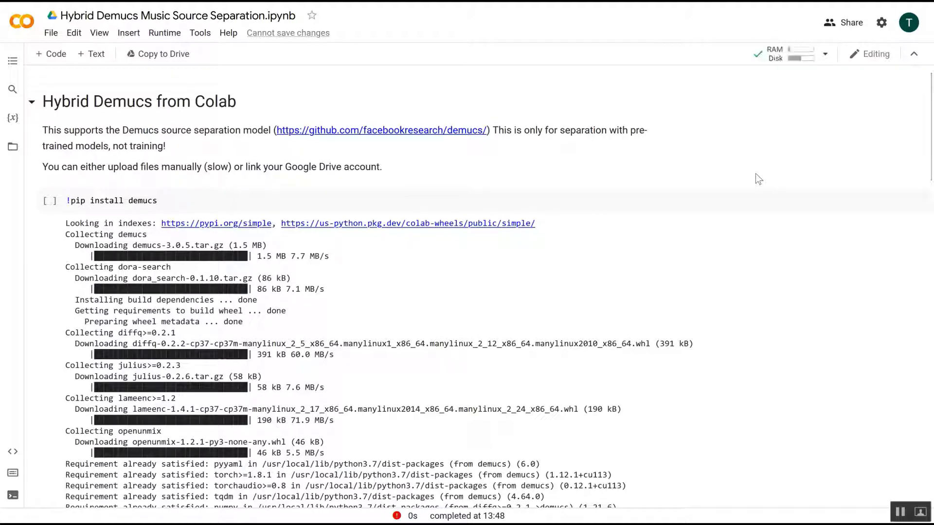
pyautogui.click(50, 200)
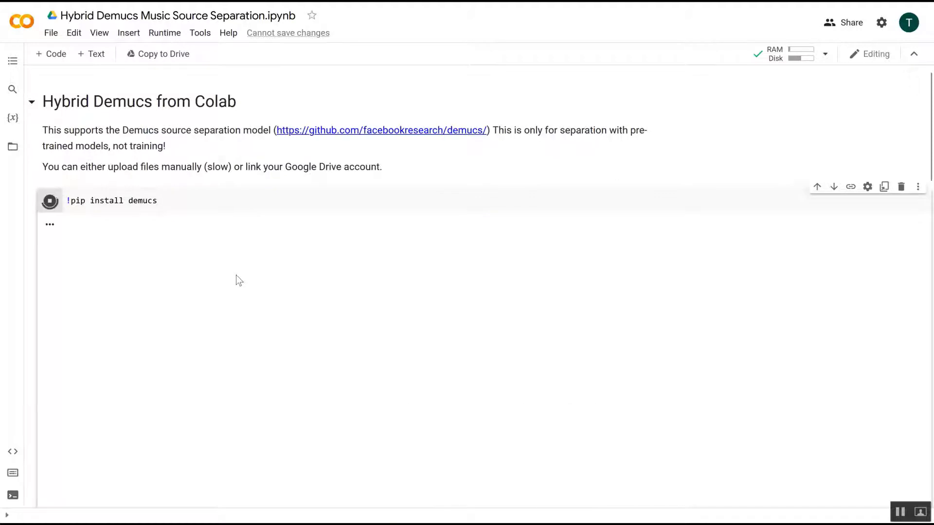
# Step: Restart the runtime once the demucs installation has finished
pyautogui.scroll(-2, 236, 275)
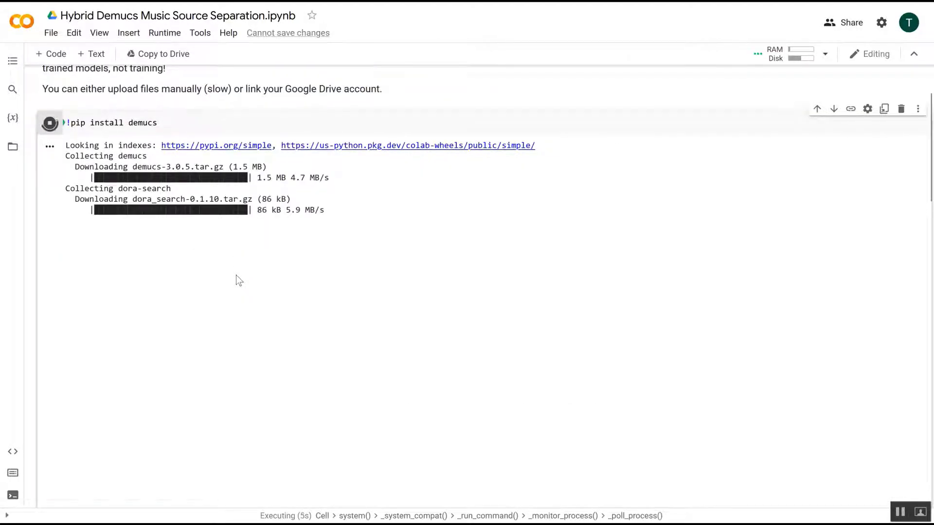
pyautogui.scroll(-2, 235, 276)
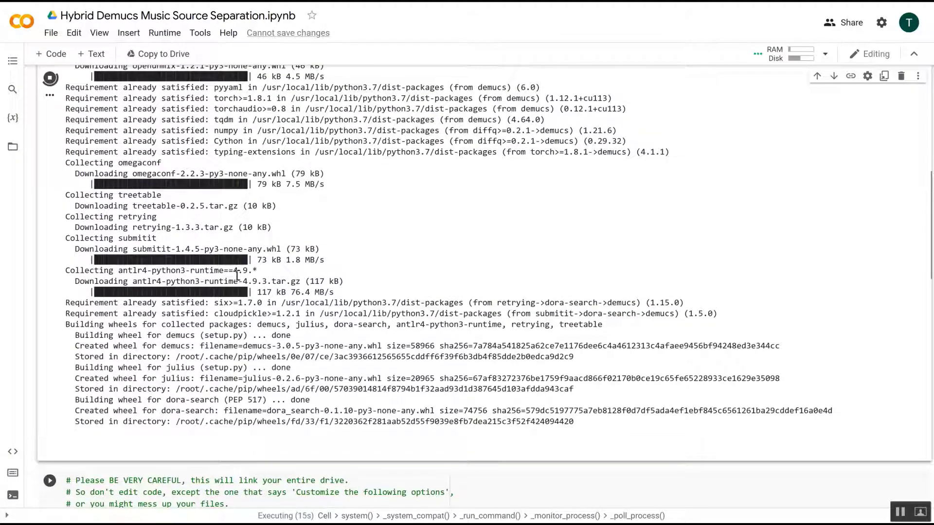
pyautogui.scroll(-3, 237, 276)
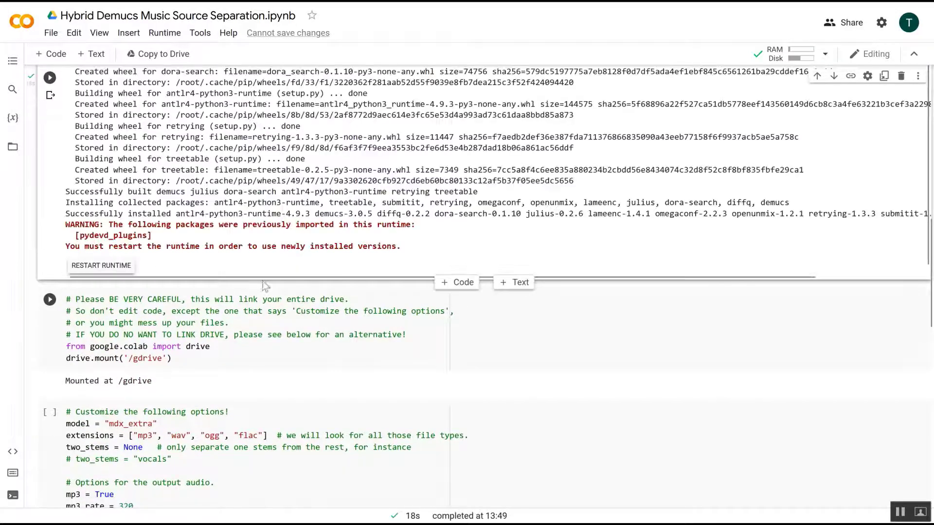
pyautogui.click(102, 265)
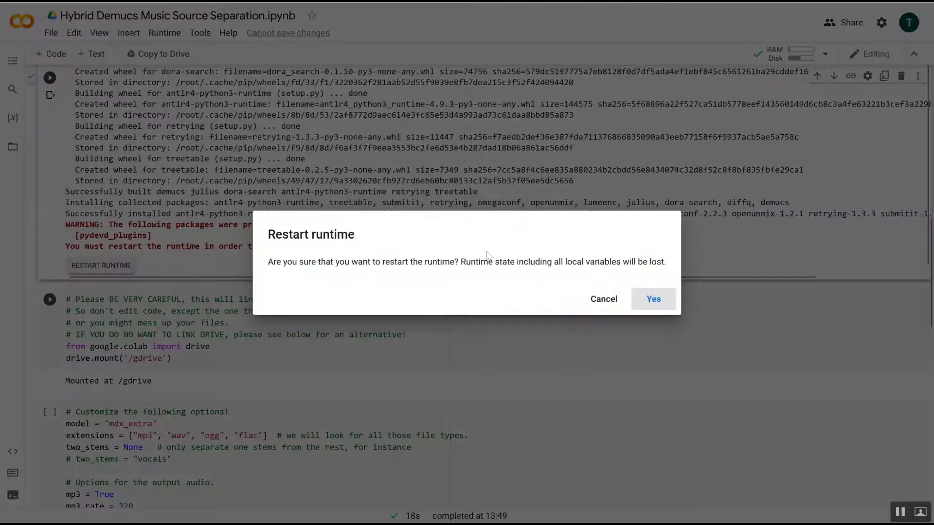
pyautogui.click(657, 294)
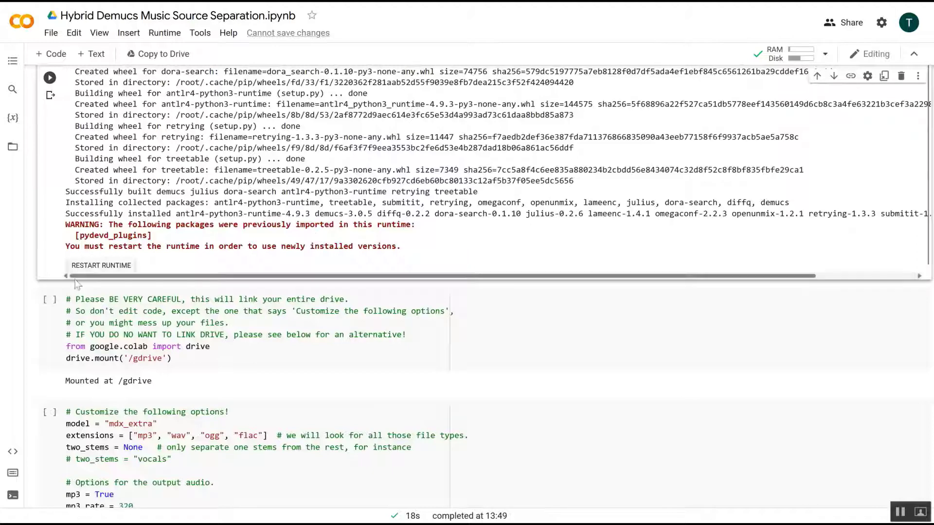
# Step: Remount Google Drive by rerunning the drive cell and allowing access
pyautogui.click(50, 300)
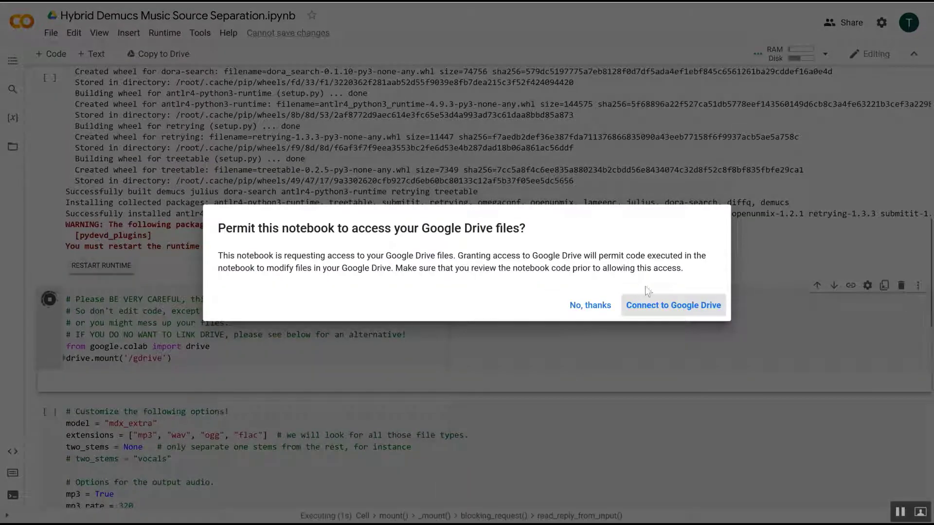
pyautogui.click(647, 305)
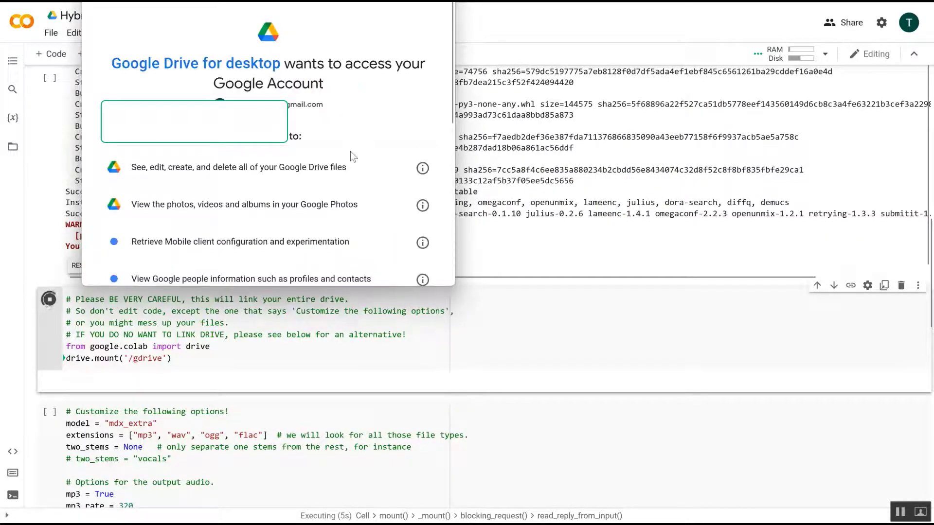
pyautogui.scroll(-5, 350, 151)
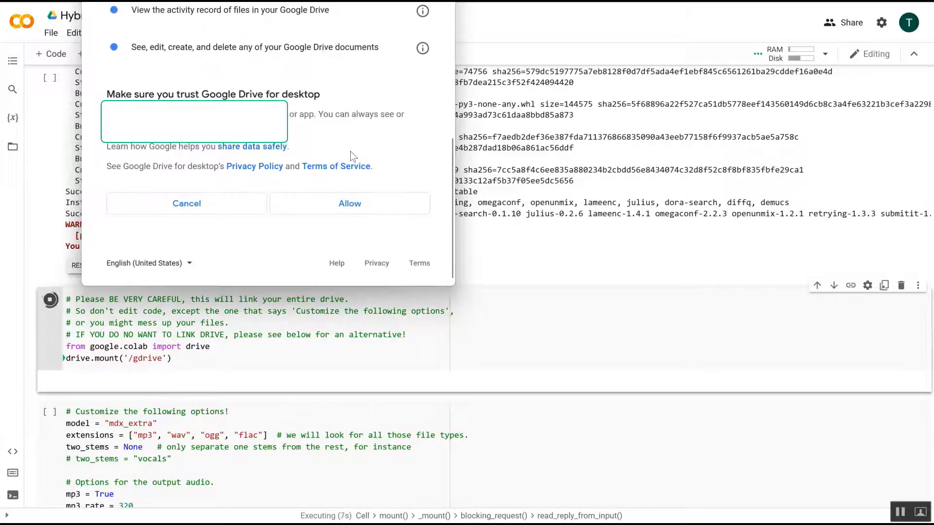
pyautogui.click(350, 211)
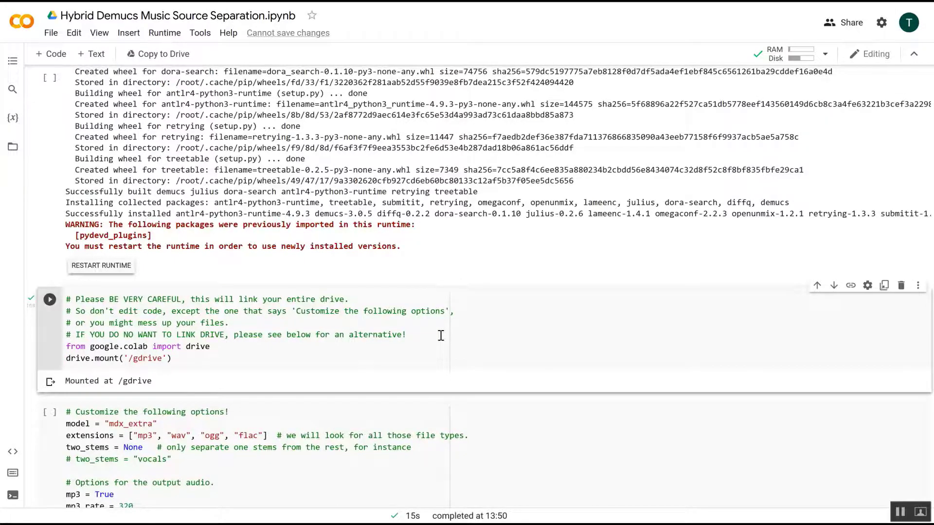
# Step: Try to run the separate() cell that processes the MyDrive/demucs folder
pyautogui.scroll(-5, 440, 336)
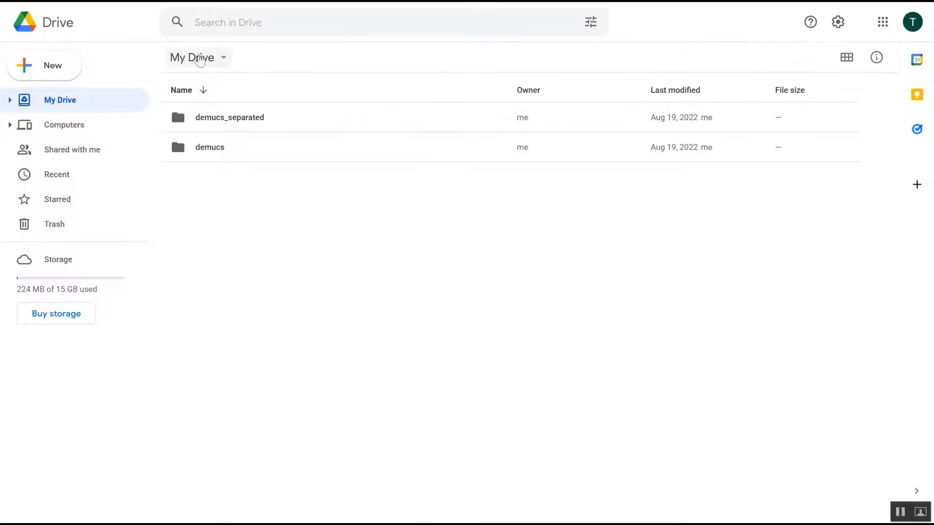
pyautogui.click(200, 57)
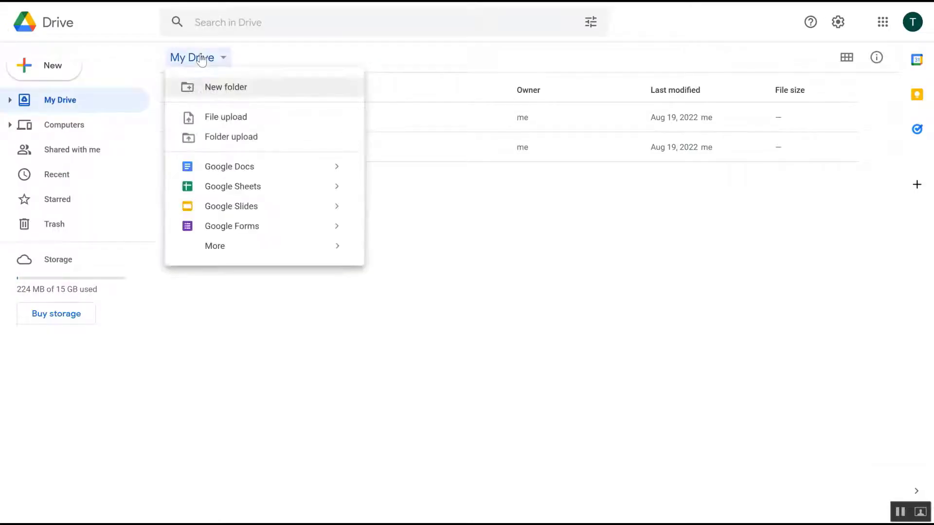
pyautogui.click(199, 58)
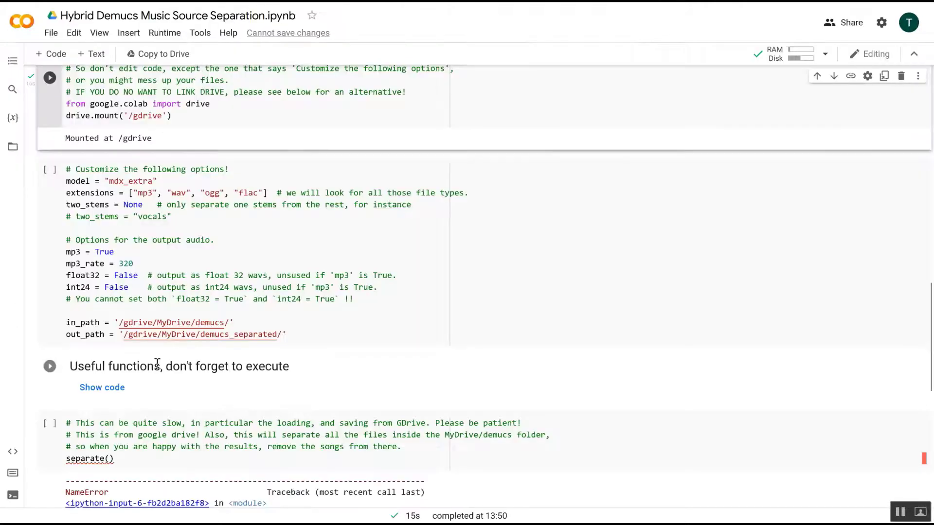
pyautogui.scroll(-2, 95, 365)
pyautogui.scroll(-1, 163, 358)
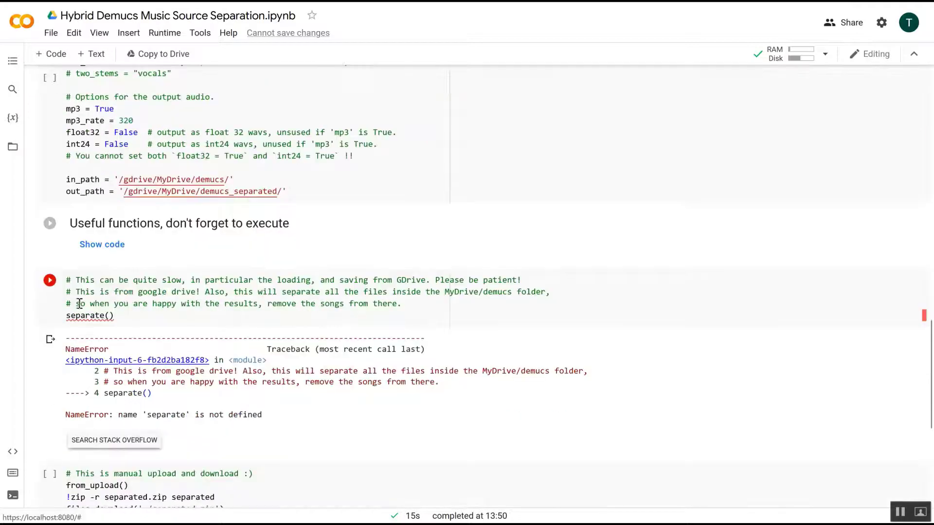
pyautogui.click(50, 281)
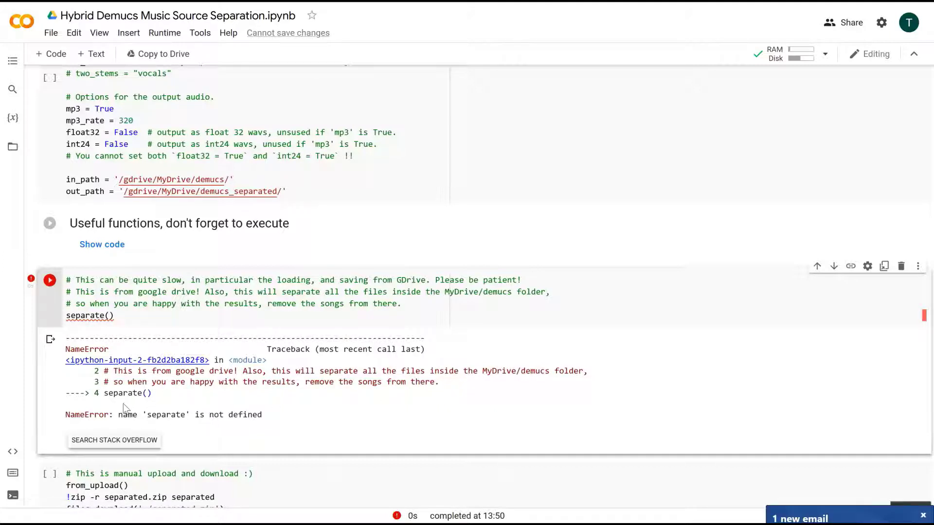
# Step: Clear the separation cell's output, run the manual upload-and-download cell, and rerun the separation cell
pyautogui.click(50, 339)
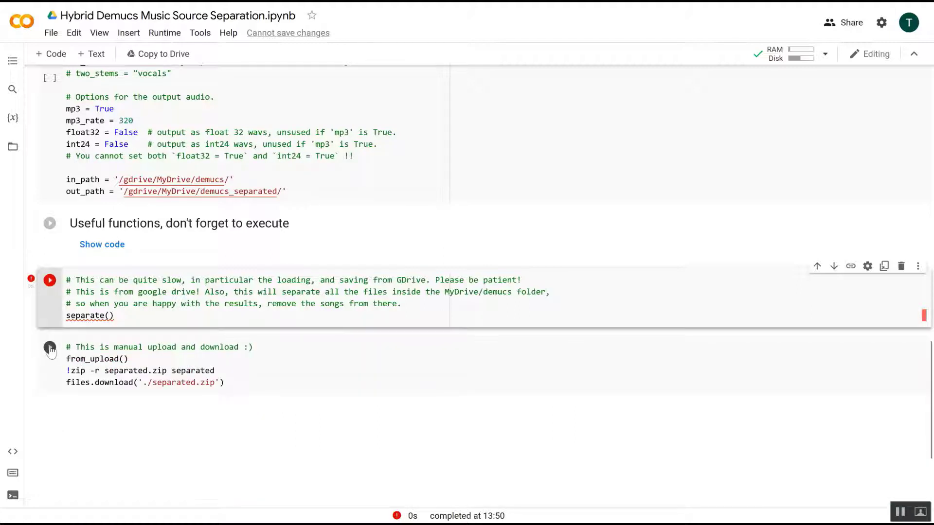
pyautogui.click(50, 348)
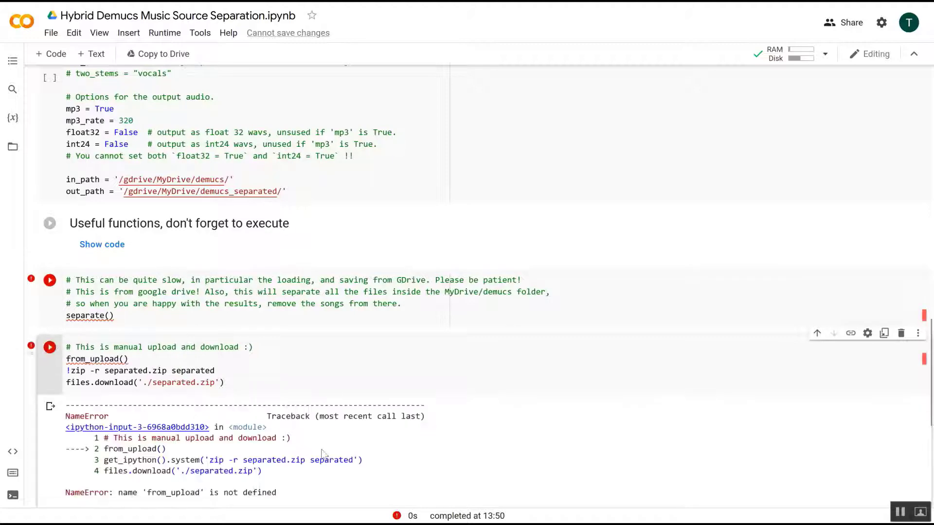
pyautogui.scroll(-1, 321, 452)
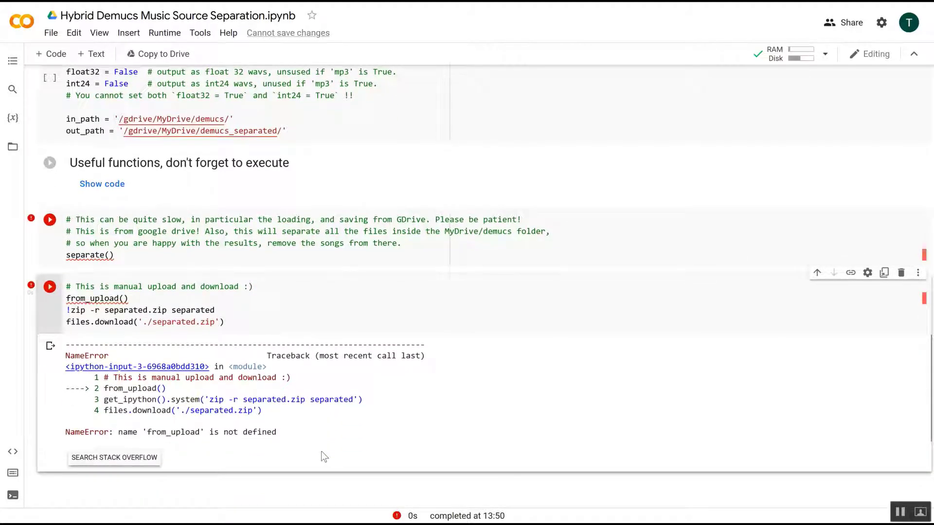
pyautogui.scroll(2, 321, 451)
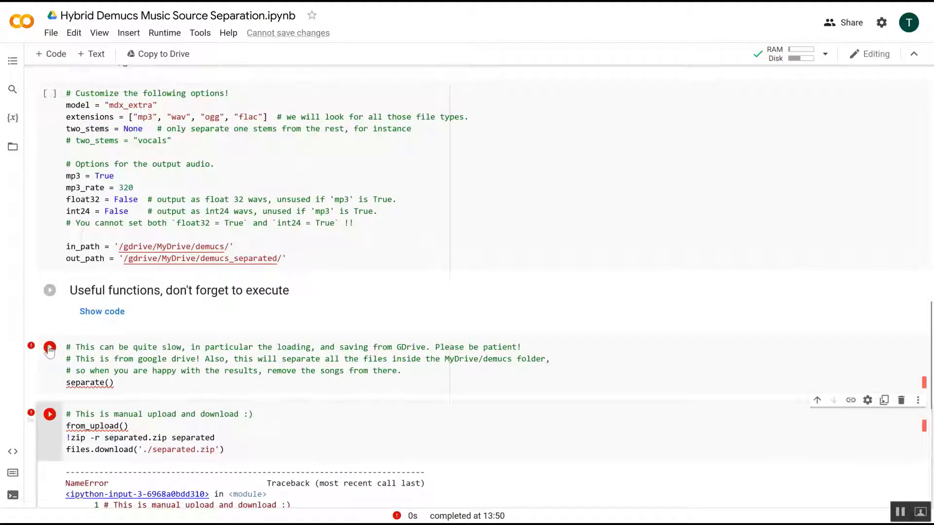
pyautogui.click(49, 348)
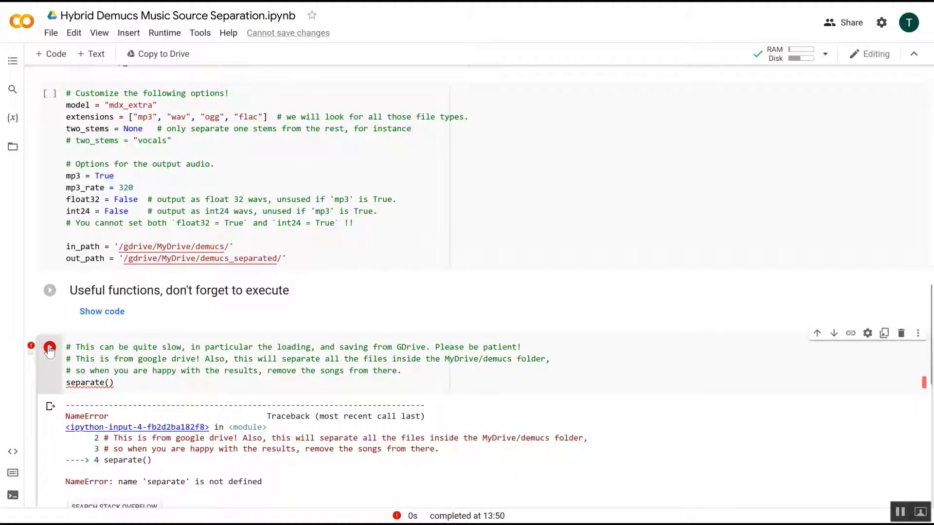
pyautogui.scroll(-3, 246, 372)
pyautogui.scroll(10, 247, 372)
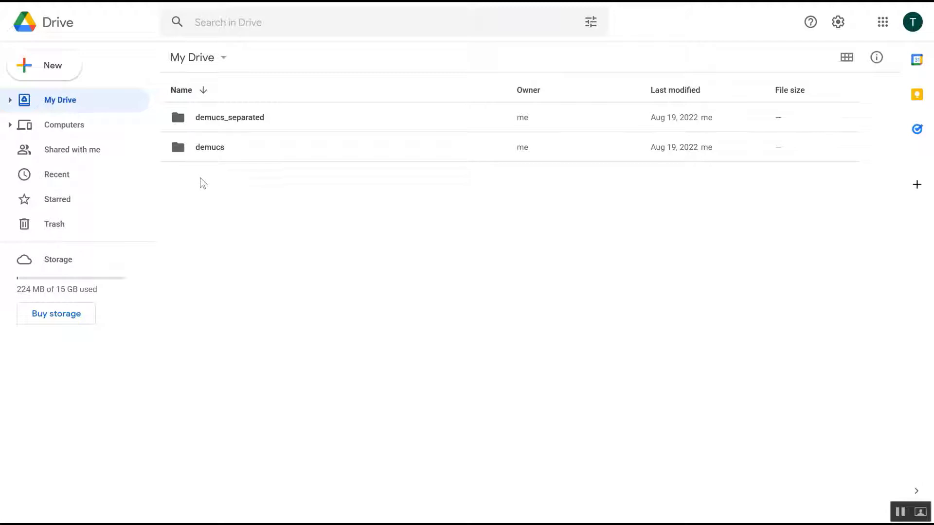
# Step: Move both the demucs and demucs_separated folders in My Drive to the trash
pyautogui.click(74, 125)
pyautogui.click(66, 97)
pyautogui.click(203, 148)
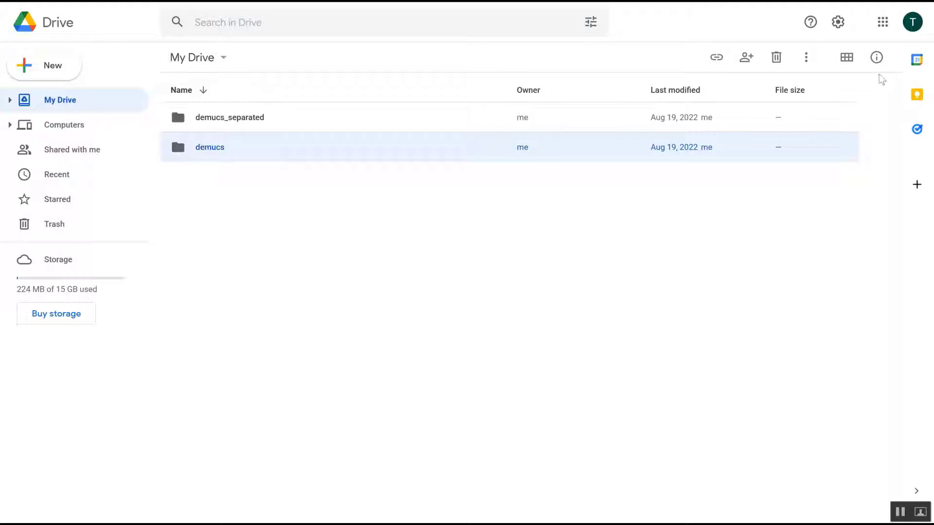
pyautogui.moveTo(190, 197); pyautogui.dragTo(191, 118)
pyautogui.rightClick(191, 117)
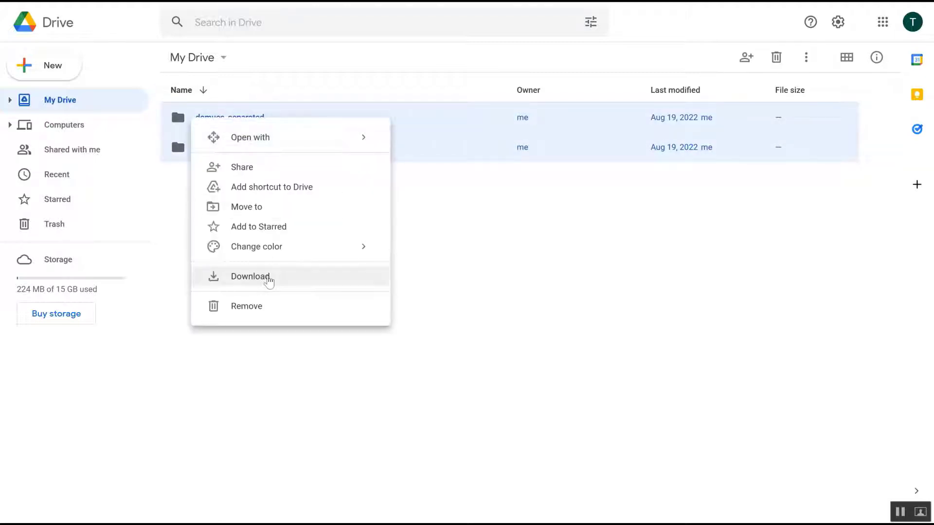
pyautogui.click(263, 307)
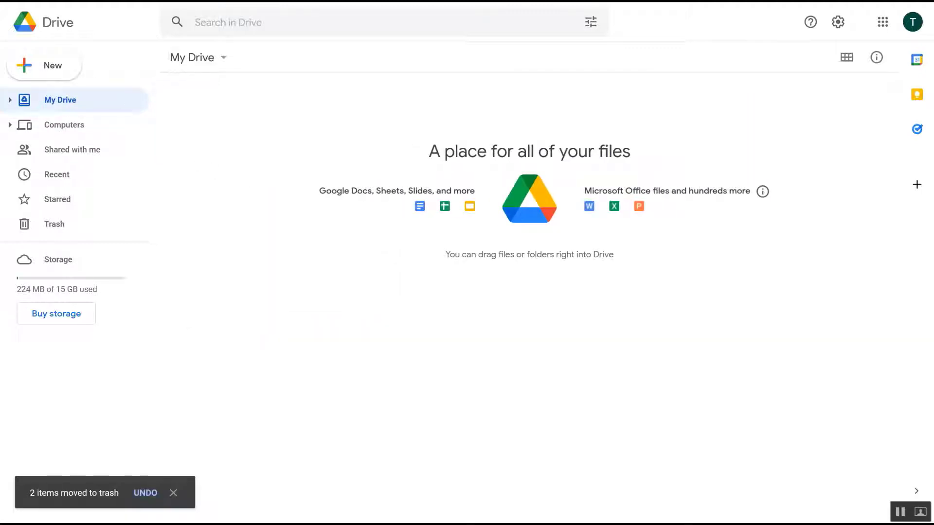
# Step: Rerun the Google Drive mount cell in the notebook
pyautogui.hotkey('ctrl', 'Tab')
pyautogui.scroll(-4, 179, 328)
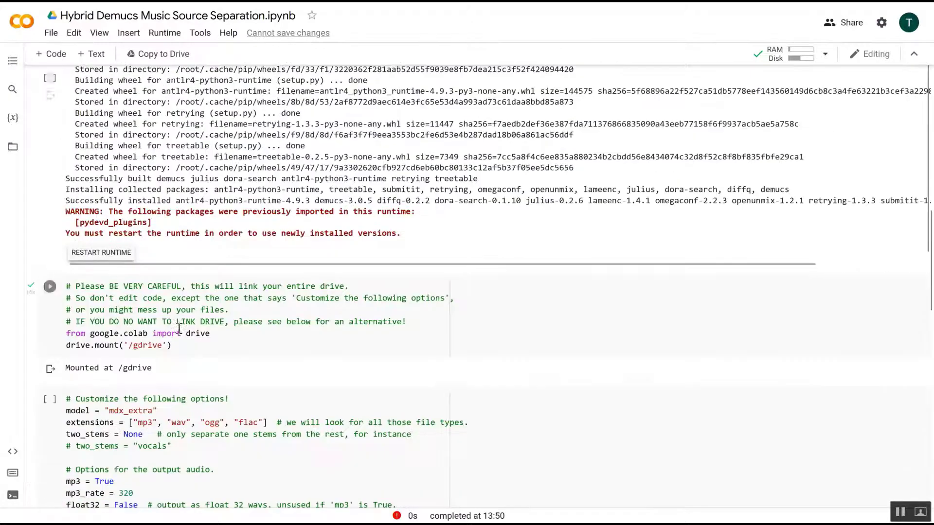
pyautogui.click(49, 287)
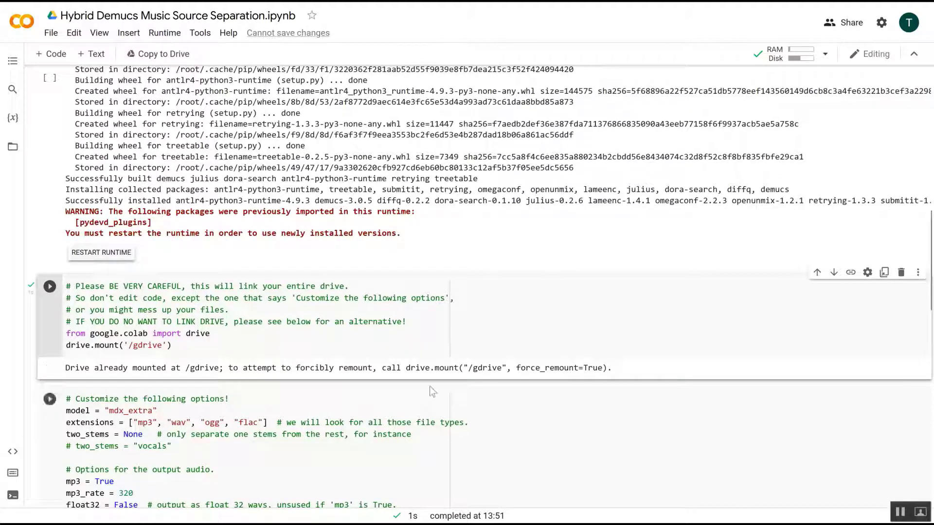
# Step: Run the customize-options cell and then try the separate() cell again
pyautogui.scroll(-2, 475, 389)
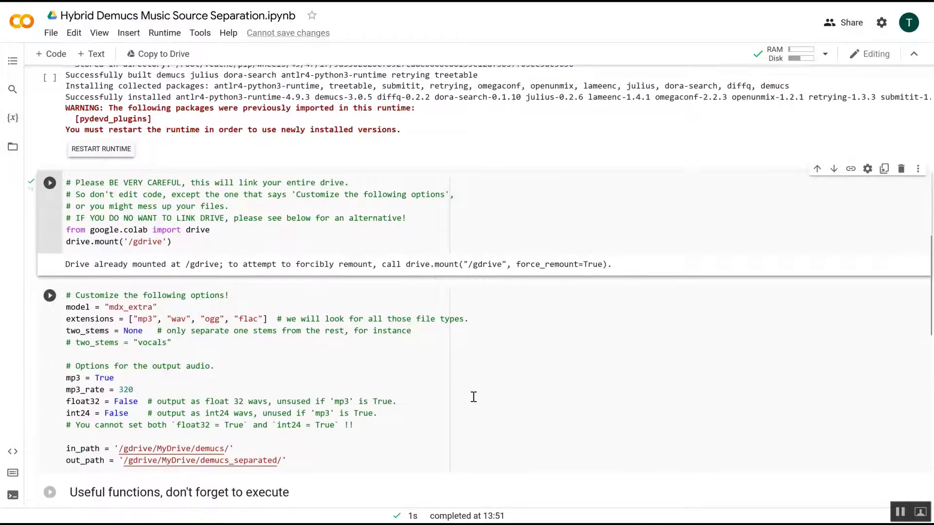
pyautogui.scroll(-2, 140, 325)
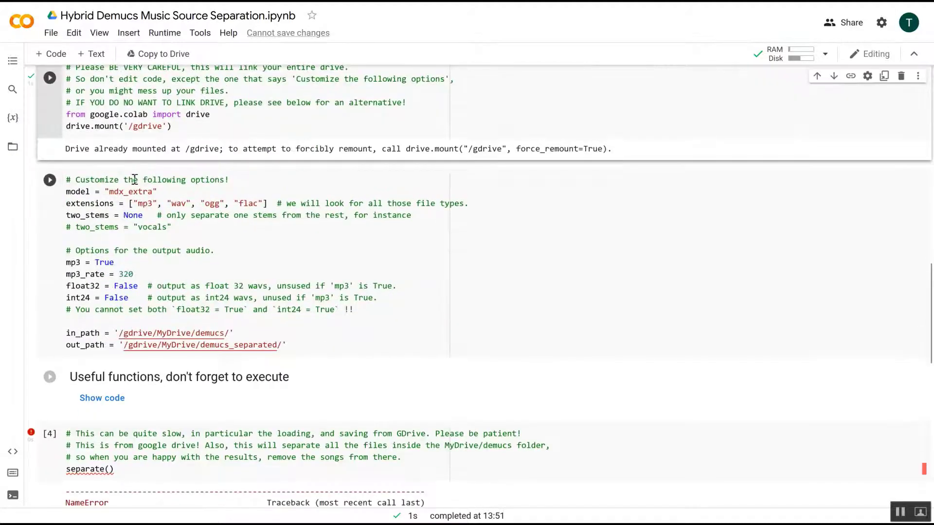
pyautogui.scroll(-1, 228, 334)
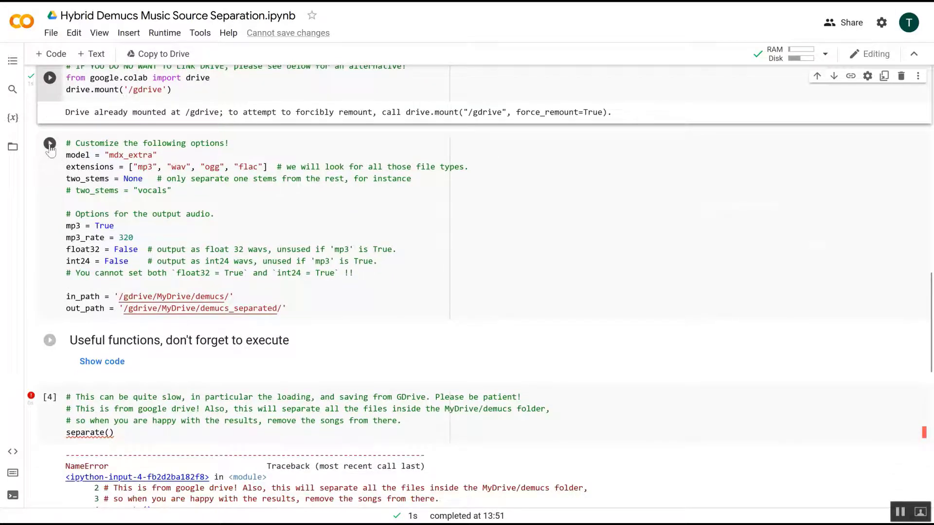
pyautogui.click(50, 144)
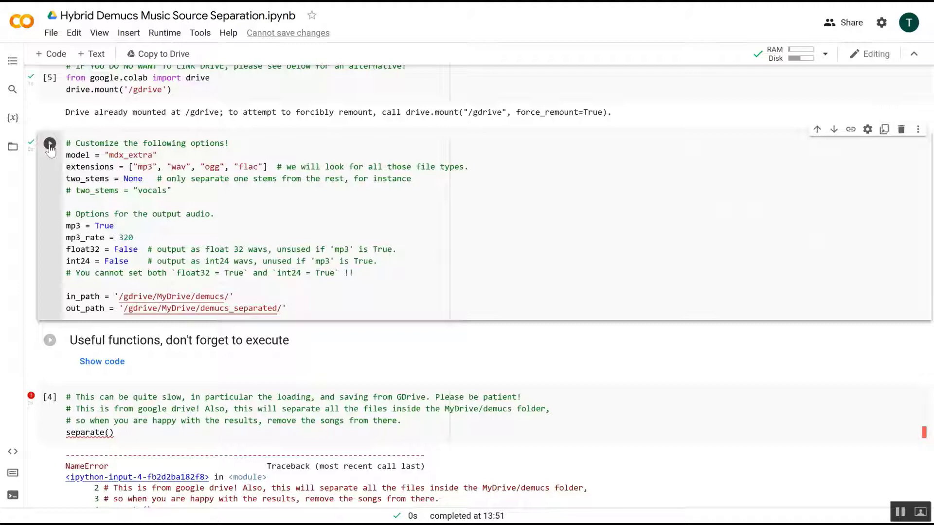
pyautogui.scroll(-3, 208, 392)
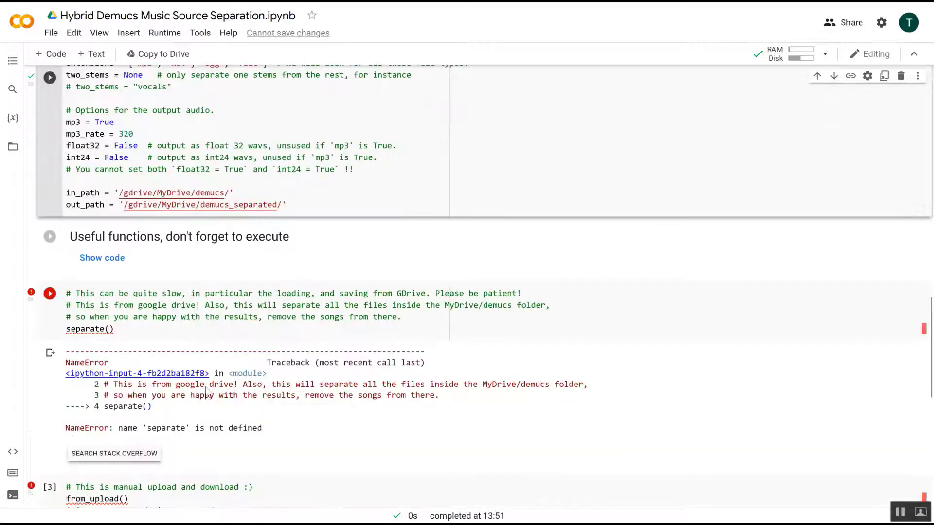
pyautogui.click(50, 294)
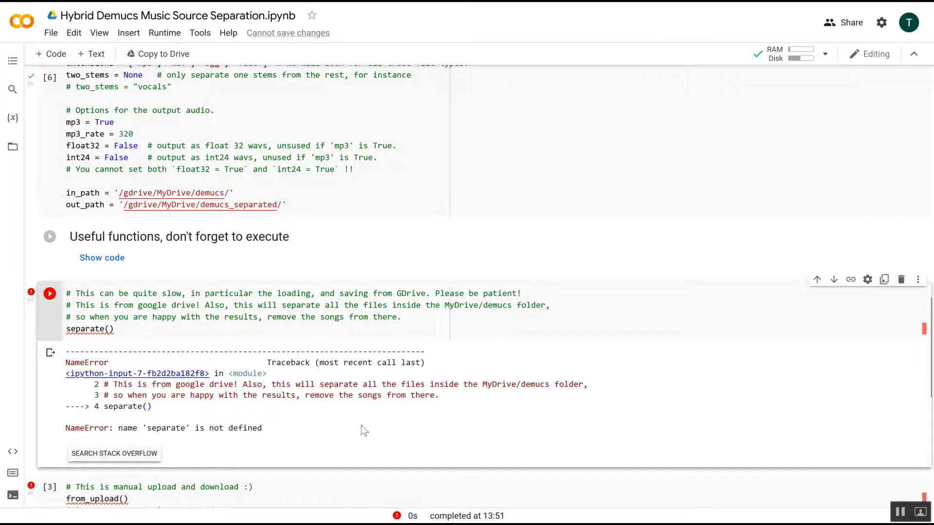
# Step: Create a new folder named demucs in My Drive
pyautogui.scroll(-4, 364, 431)
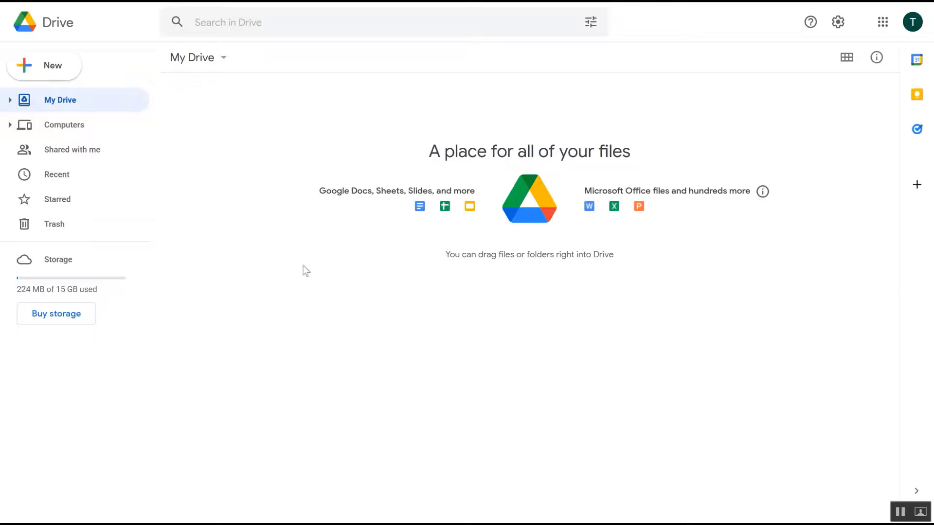
pyautogui.rightClick(273, 163)
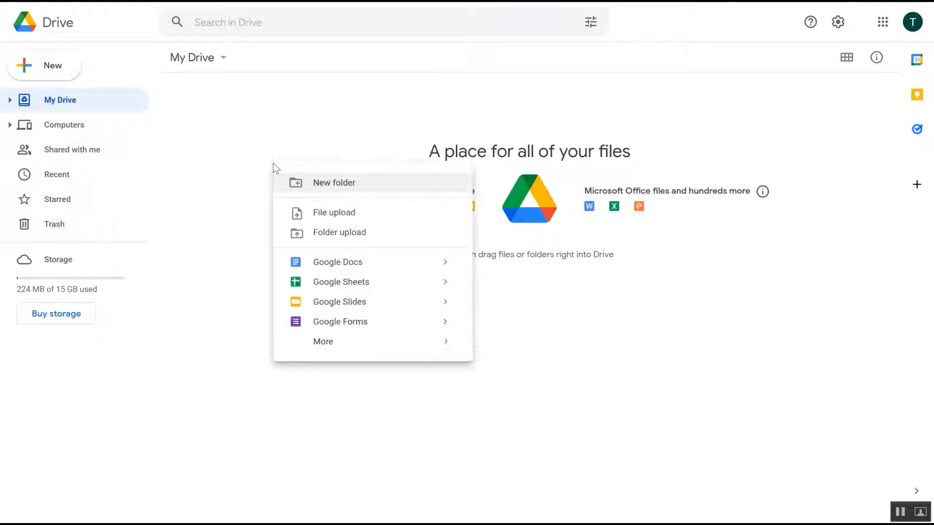
pyautogui.click(331, 183)
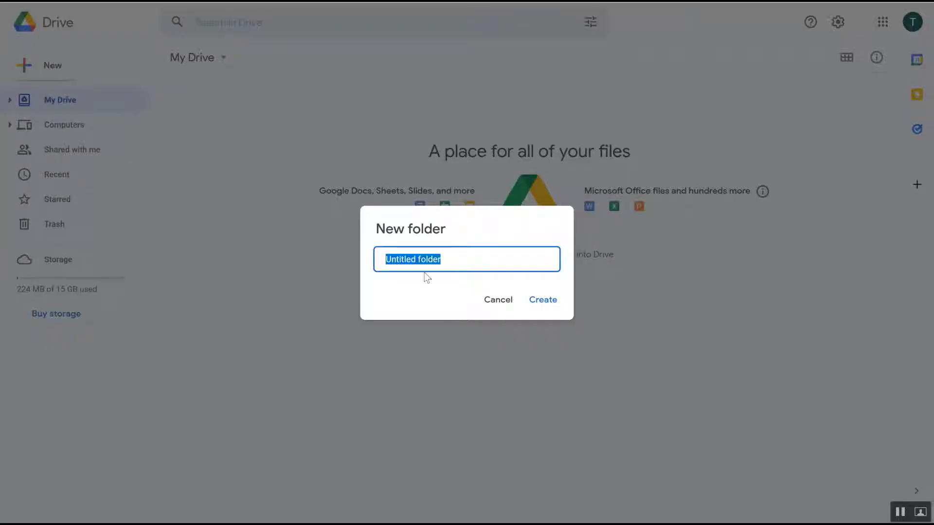
pyautogui.write('demucs')
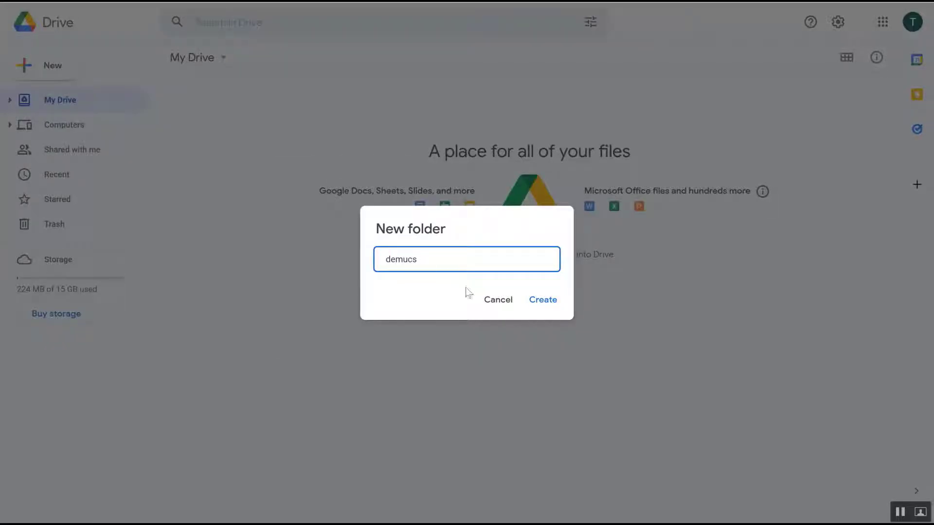
pyautogui.click(540, 302)
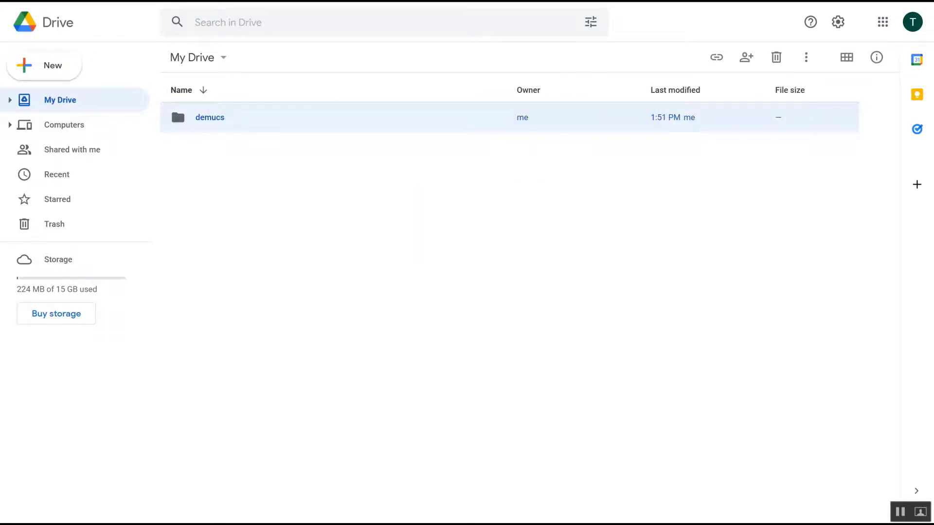
# Step: Rerun the drive mount cell and the customize-options cell in the notebook
pyautogui.hotkey('ctrl', 'Tab')
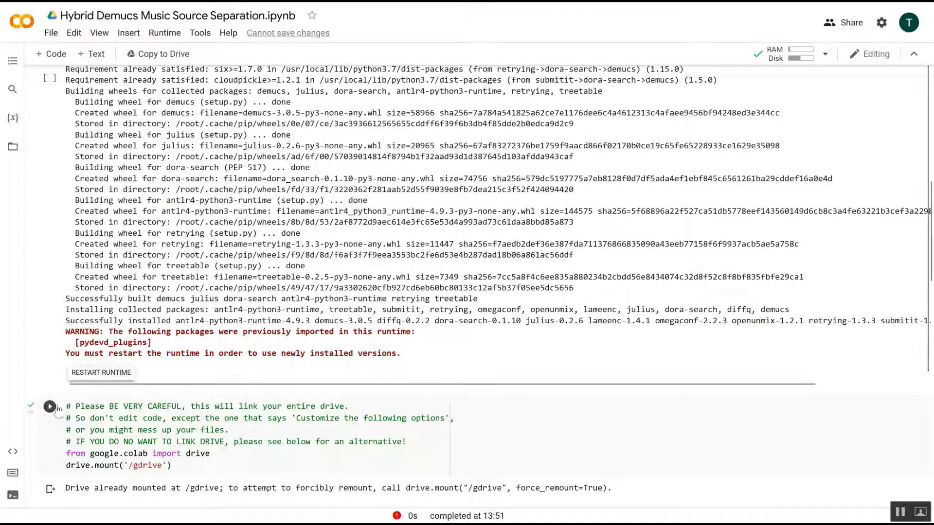
pyautogui.click(51, 407)
pyautogui.scroll(-4, 59, 408)
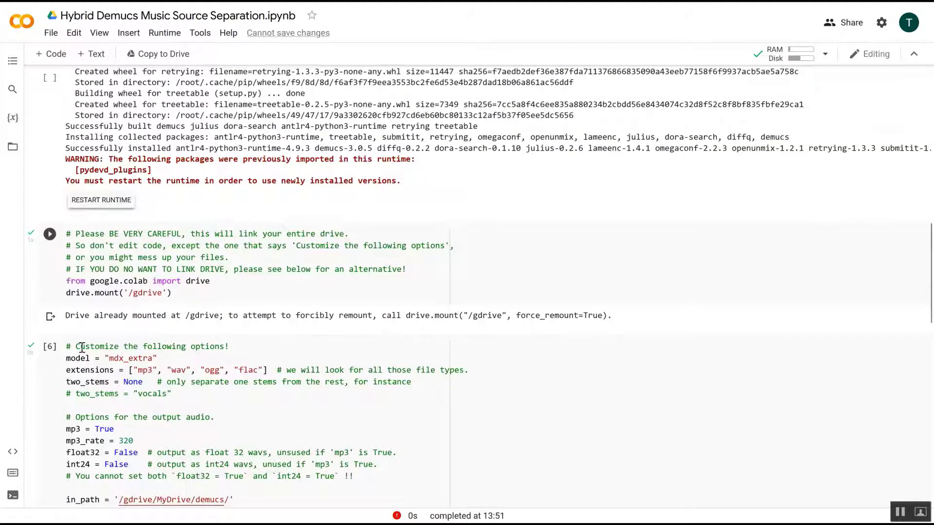
pyautogui.click(51, 348)
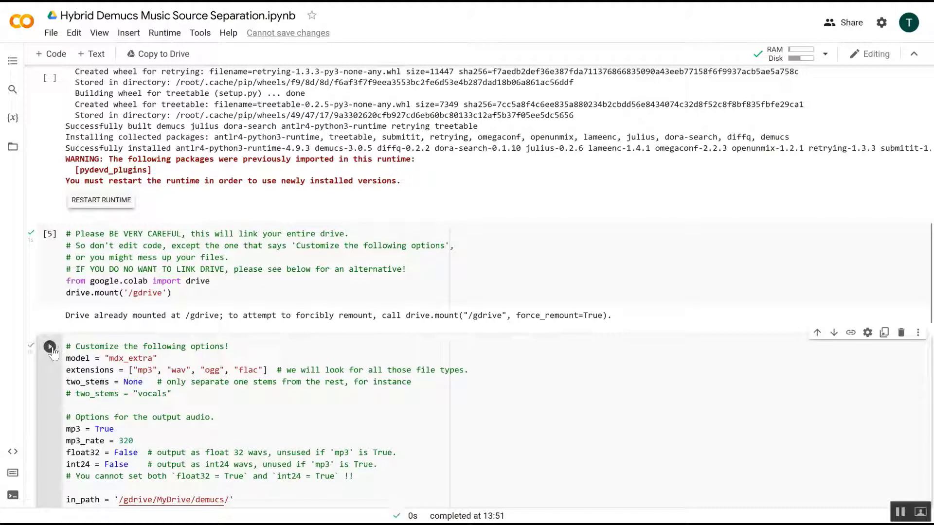
# Step: Clear the separation cell's output and run the separate() cell once more
pyautogui.scroll(-2, 349, 279)
pyautogui.scroll(-1, 349, 279)
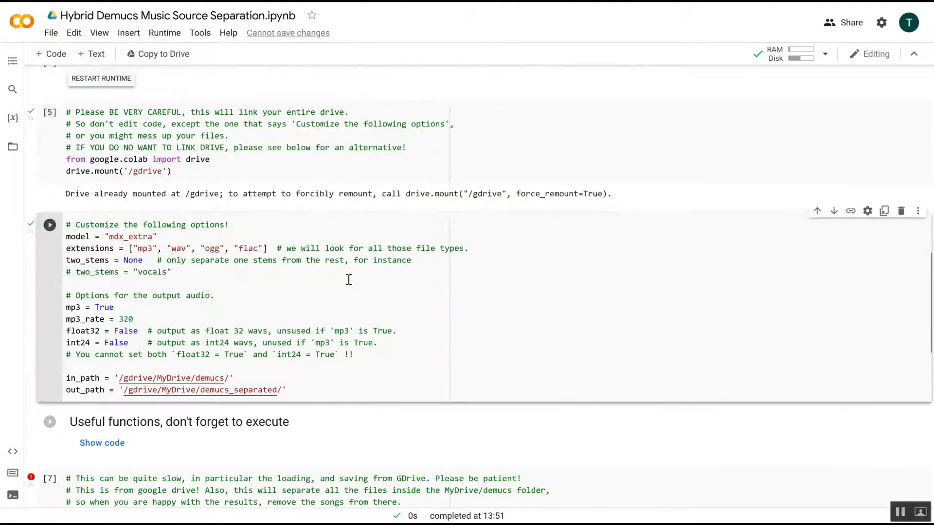
pyautogui.scroll(-3, 348, 279)
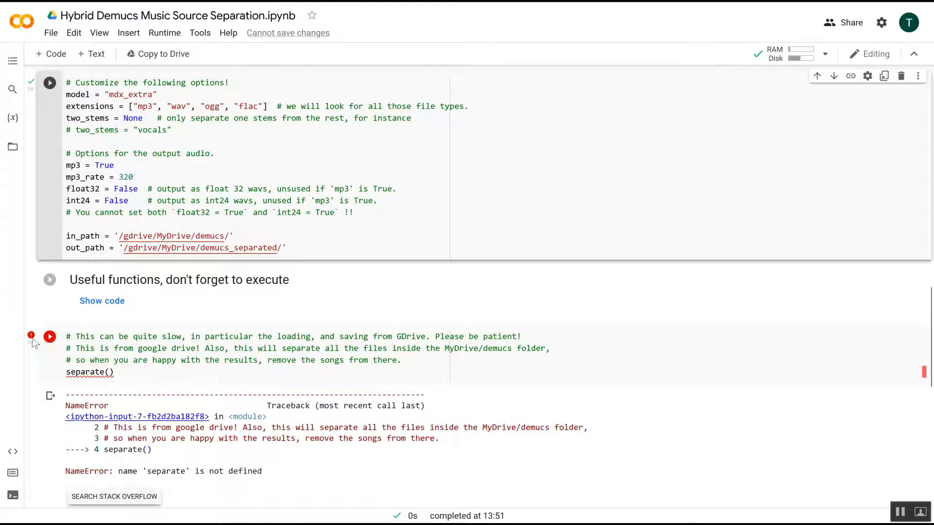
pyautogui.click(50, 396)
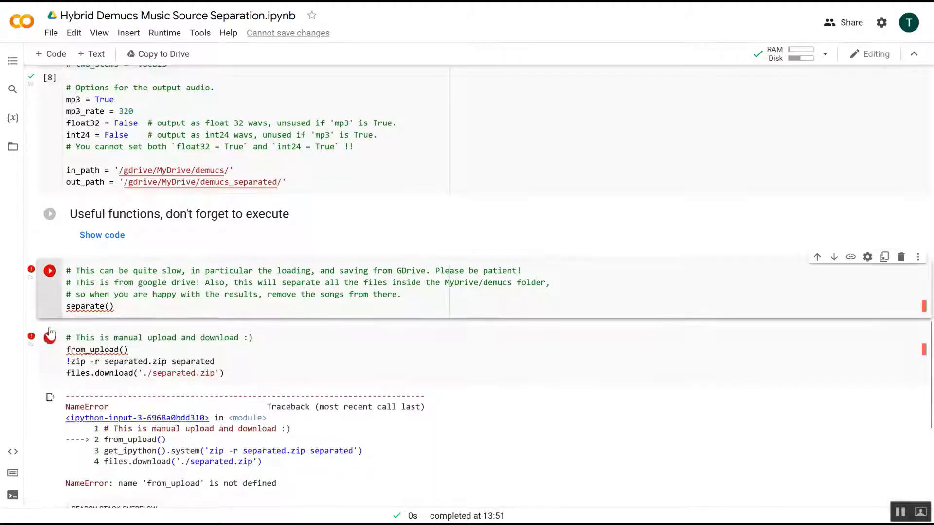
pyautogui.click(50, 271)
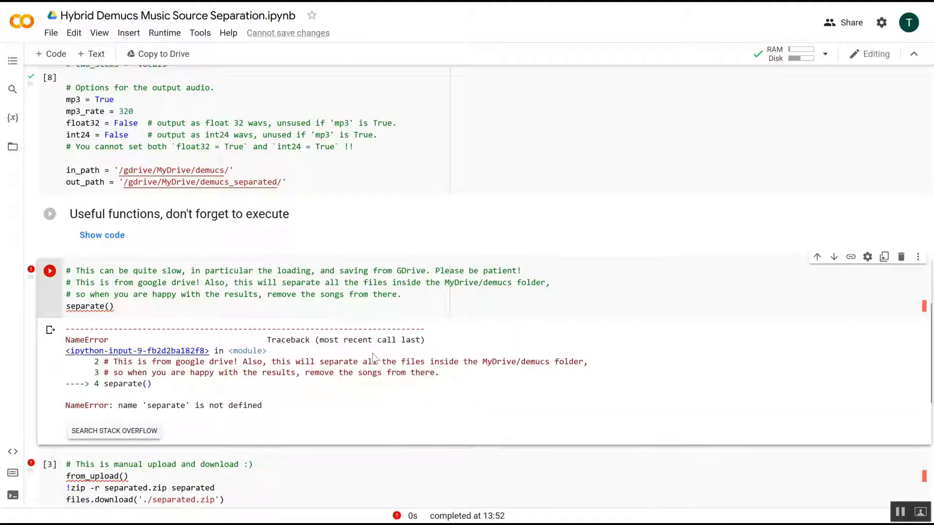
pyautogui.scroll(-1, 374, 358)
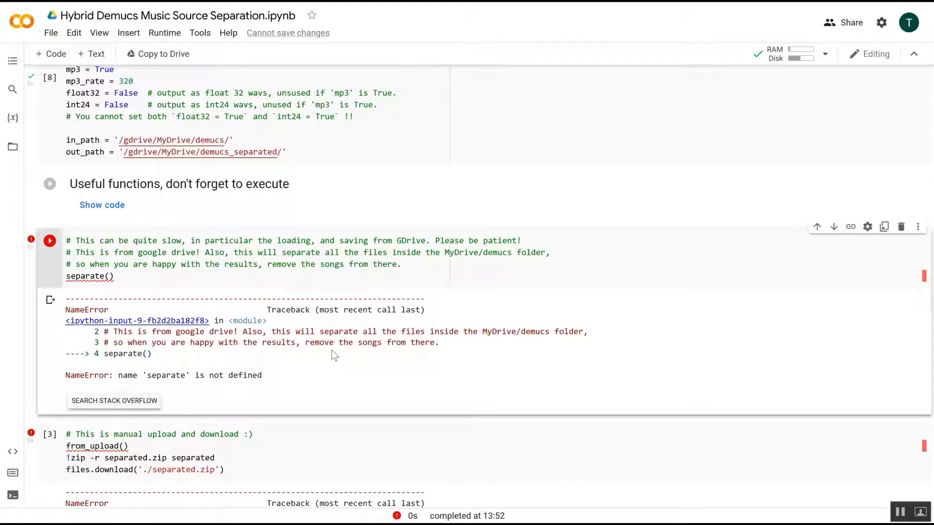
# Step: Create a new folder named demucs_separated in My Drive
pyautogui.scroll(-3, 334, 355)
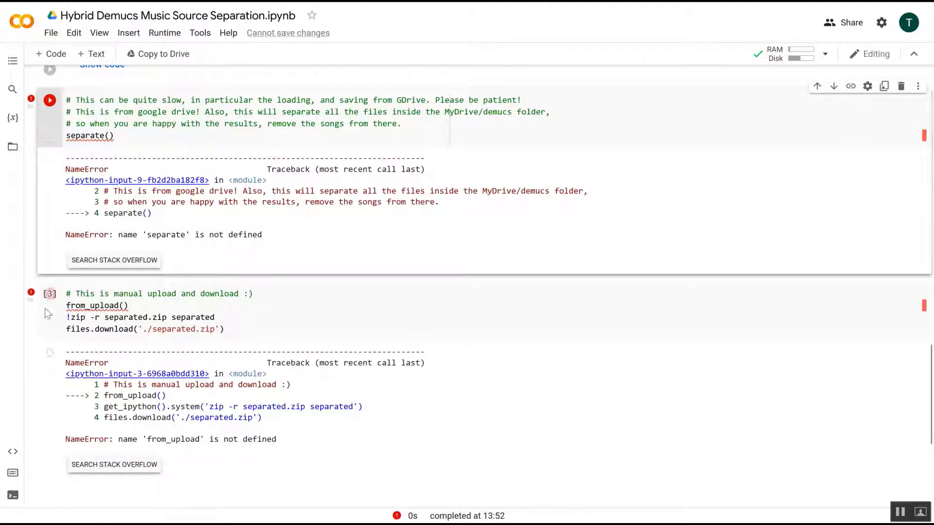
pyautogui.click(50, 353)
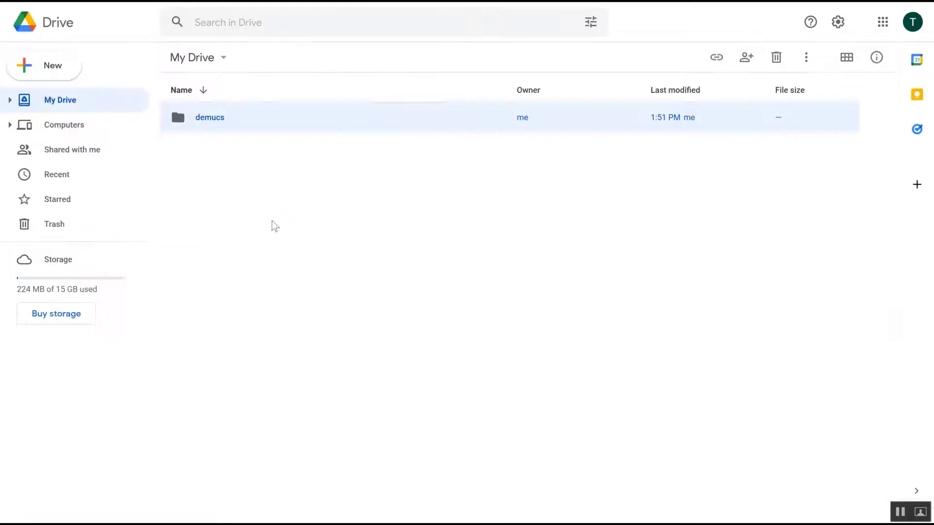
pyautogui.rightClick(223, 200)
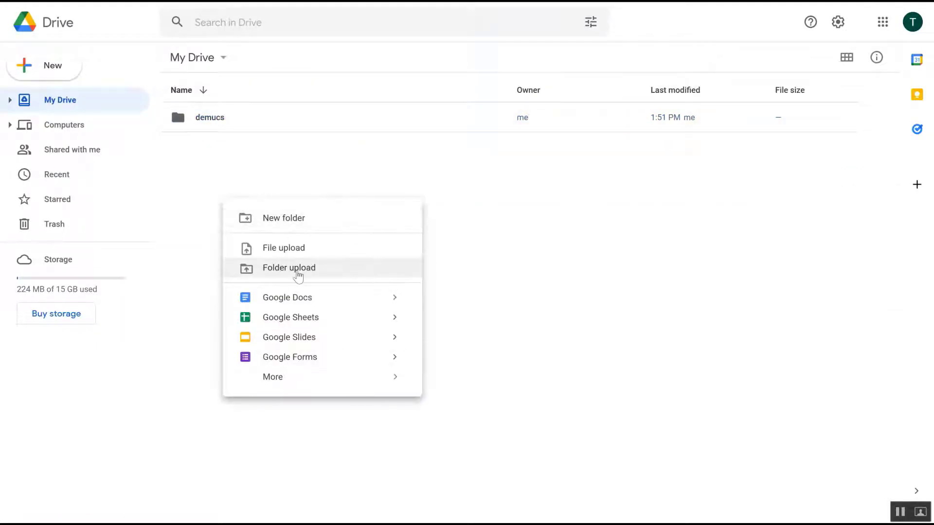
pyautogui.click(298, 218)
pyautogui.write('demucs_se')
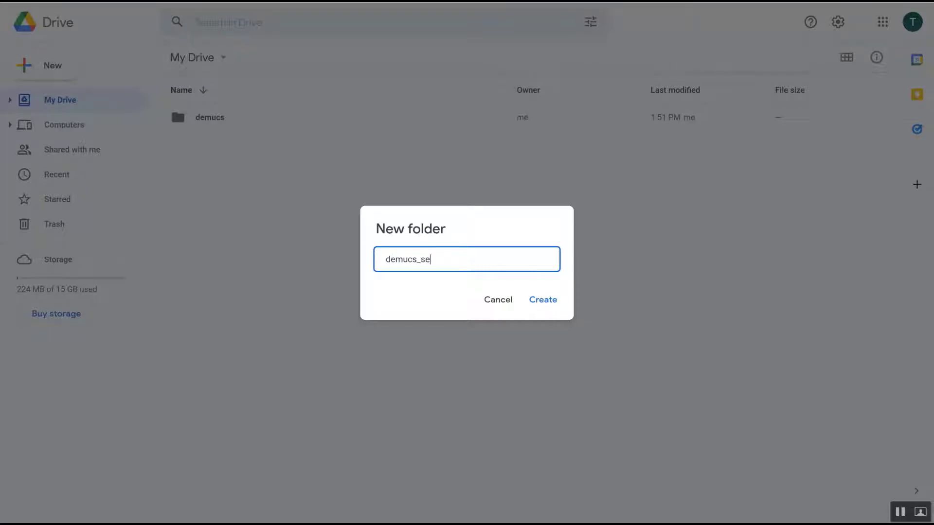
pyautogui.write('parated')
pyautogui.click(549, 309)
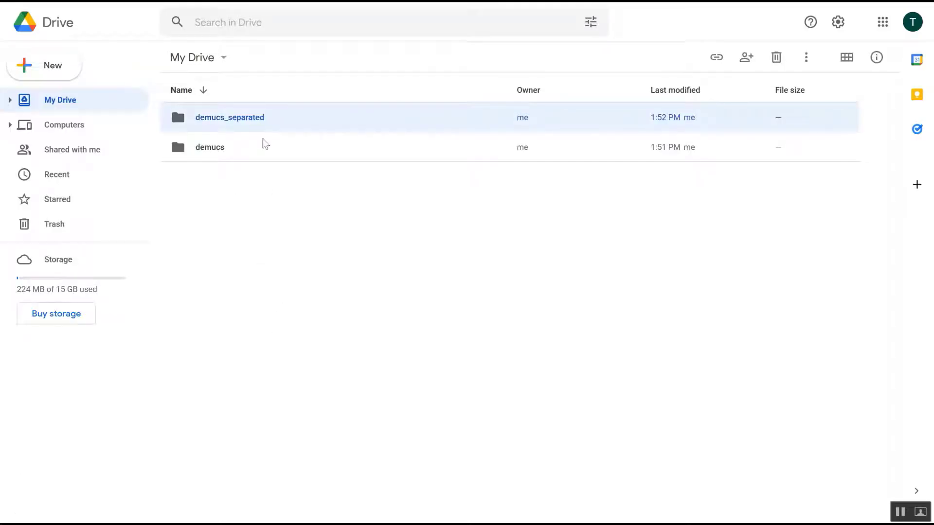
# Step: Open the demucs folder and upload the Fields of Gold and Run To You MP3 audio files into it
pyautogui.click(218, 151)
pyautogui.doubleClick(217, 151)
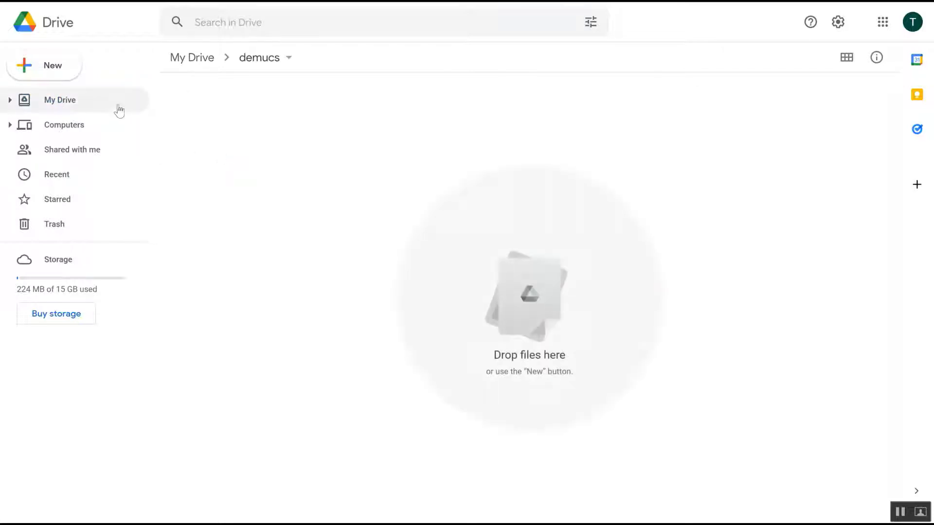
pyautogui.click(59, 71)
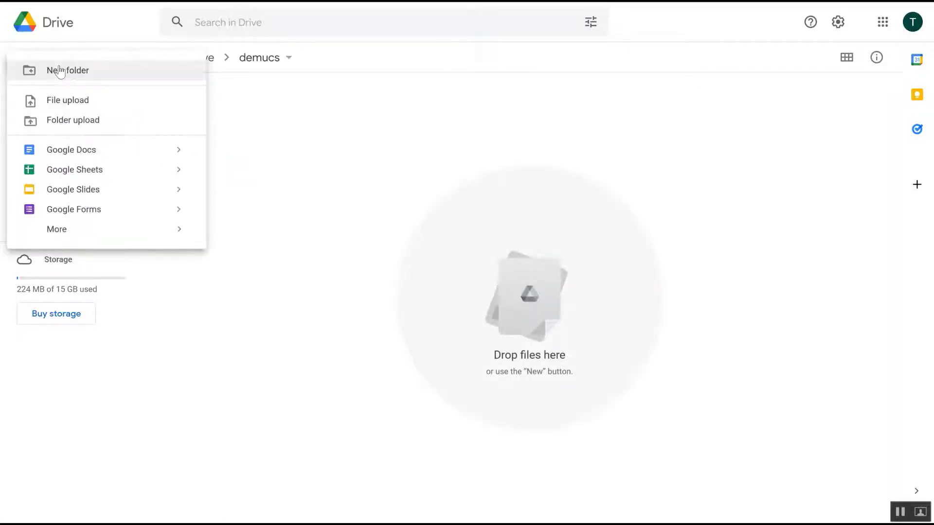
pyautogui.click(88, 100)
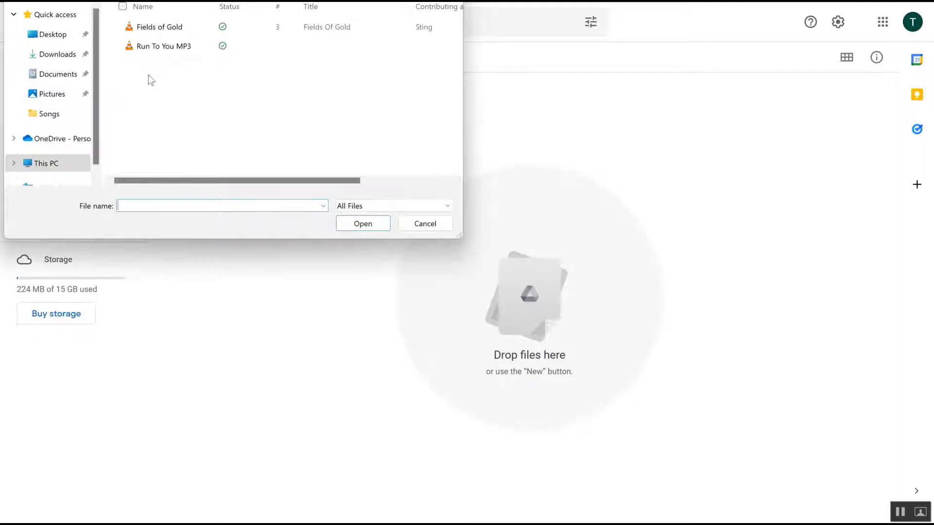
pyautogui.moveTo(149, 75); pyautogui.dragTo(145, 28)
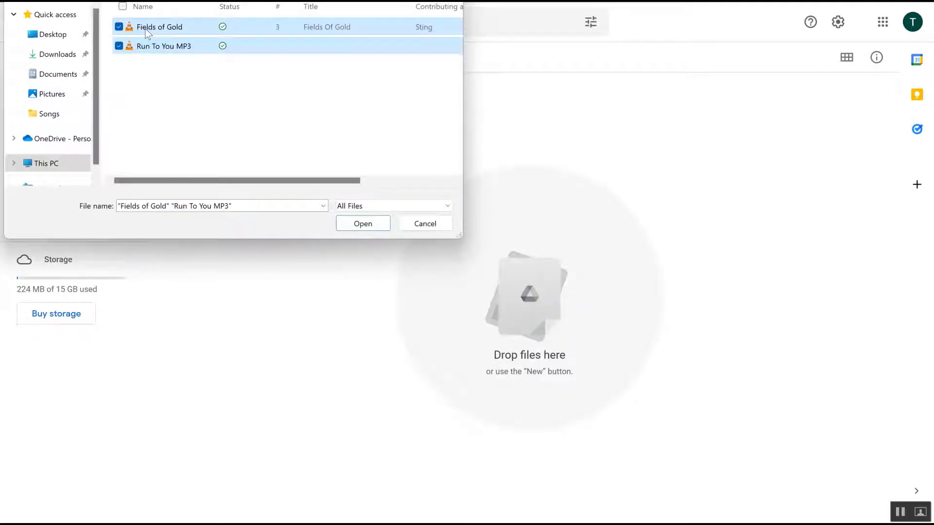
pyautogui.click(368, 223)
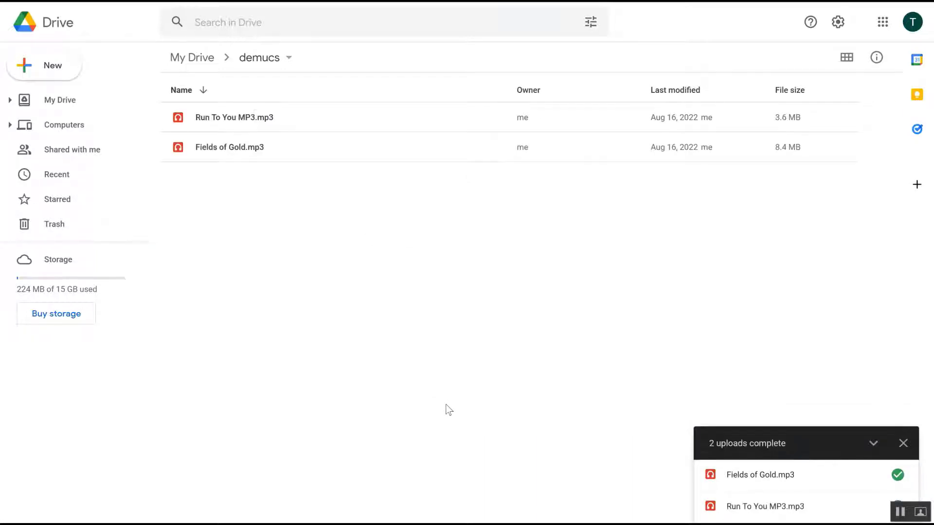
# Step: Return to My Drive, switch back to the notebook and rerun the pip install demucs cell
pyautogui.click(199, 57)
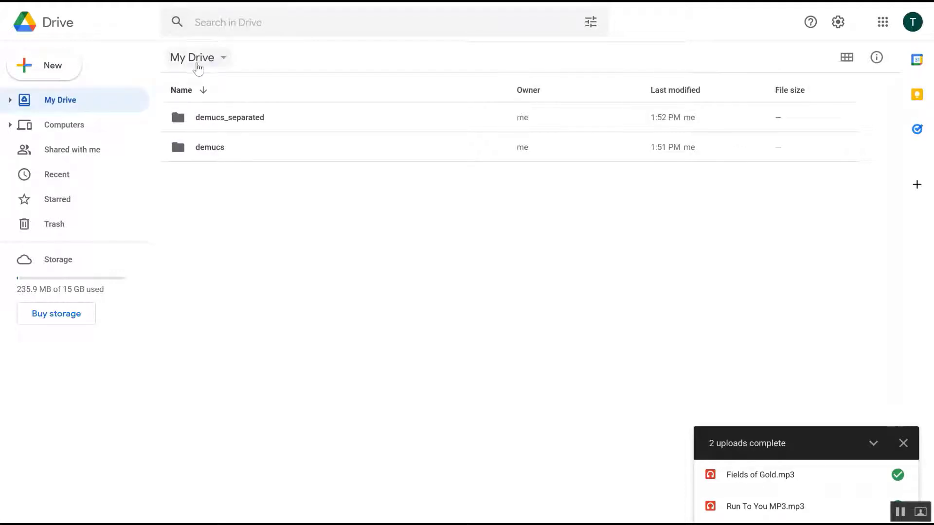
pyautogui.click(194, 61)
pyautogui.click(155, 63)
pyautogui.hotkey('alt', 'Tab')
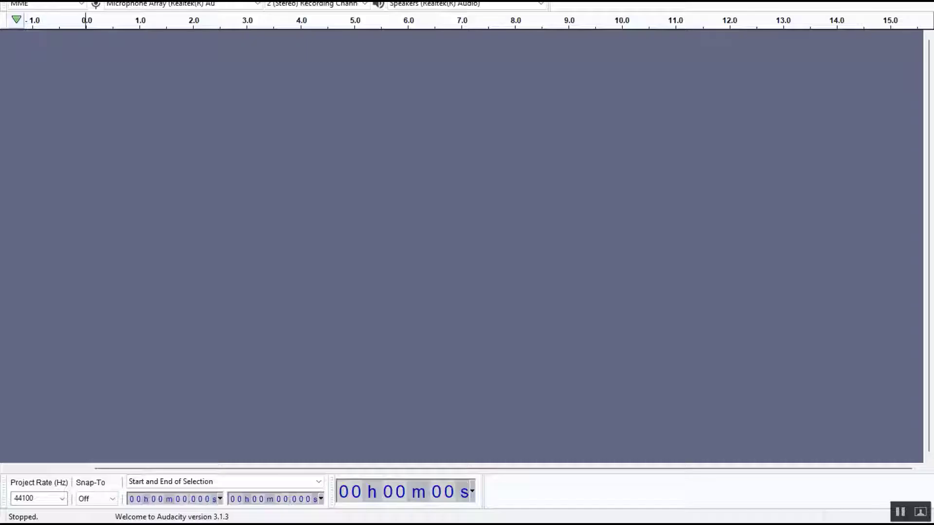
pyautogui.hotkey('alt', 'Tab')
pyautogui.hotkey('alt', 'Tab')
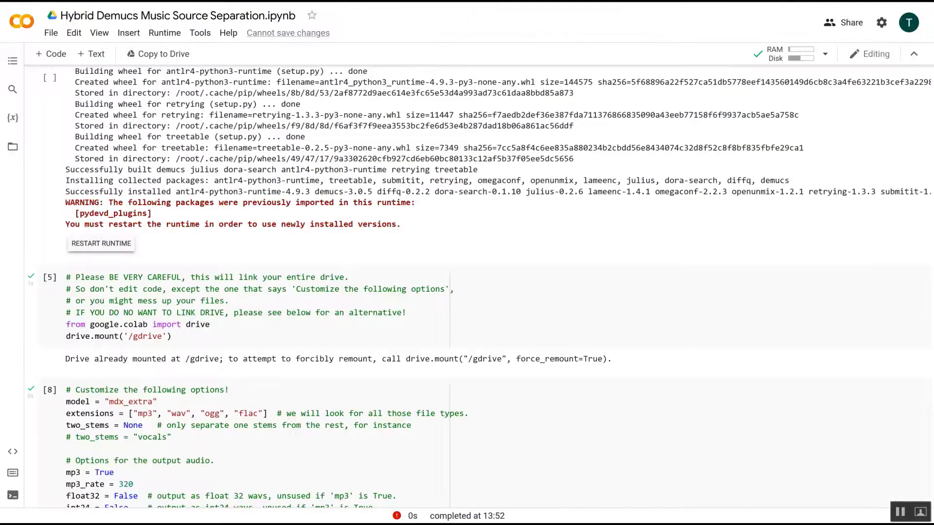
pyautogui.scroll(10, 114, 188)
pyautogui.scroll(2, 115, 188)
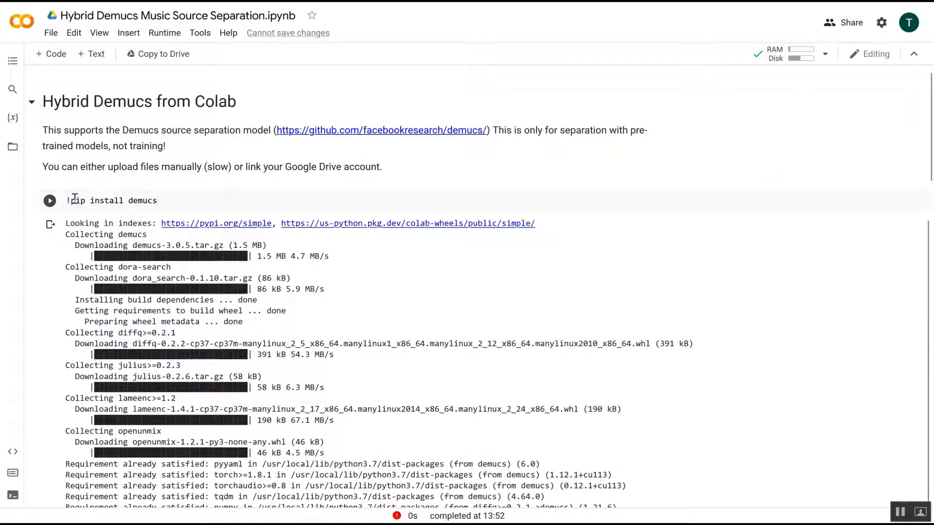
pyautogui.click(49, 200)
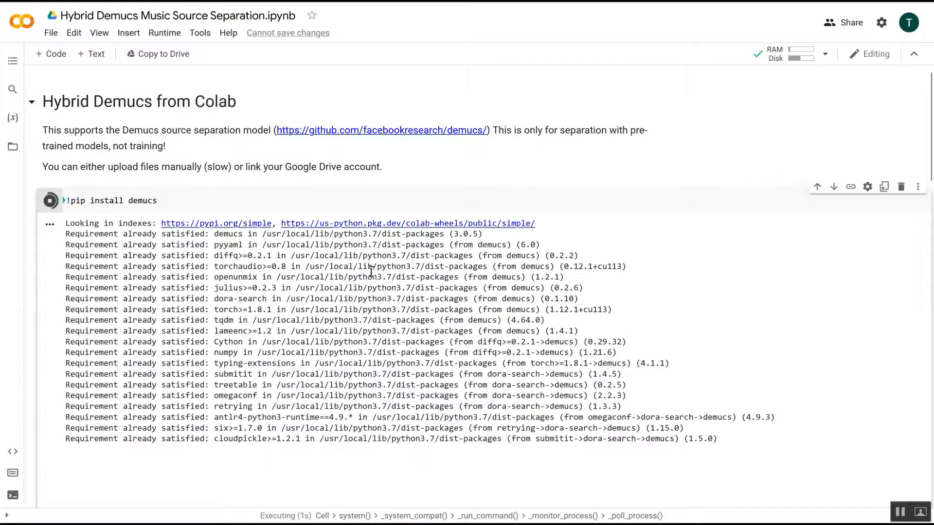
# Step: Run the drive mount cell and the customize-options cell again
pyautogui.scroll(-2, 370, 273)
pyautogui.scroll(-2, 371, 272)
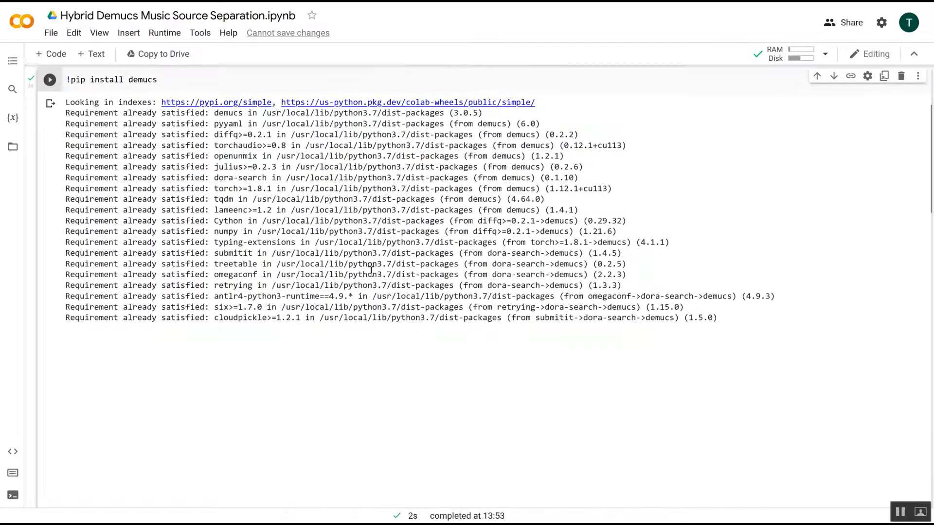
pyautogui.scroll(-4, 371, 270)
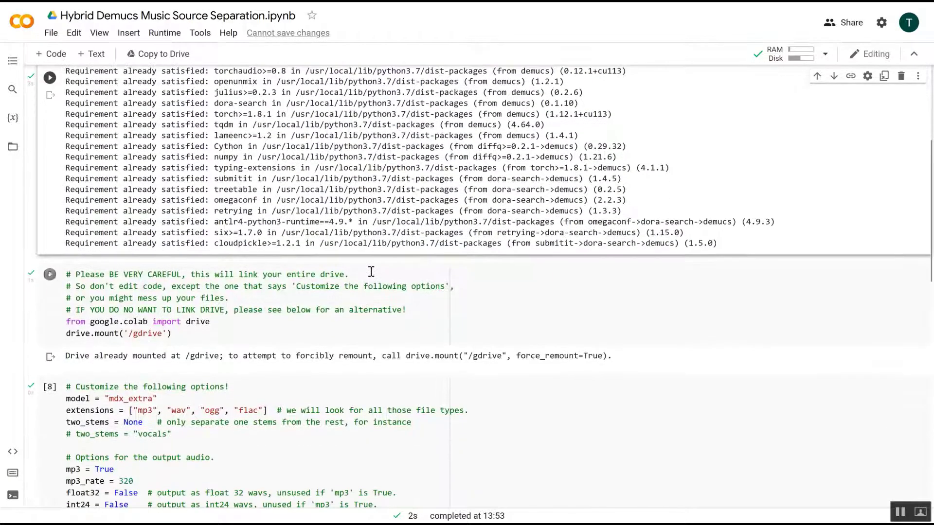
pyautogui.click(49, 229)
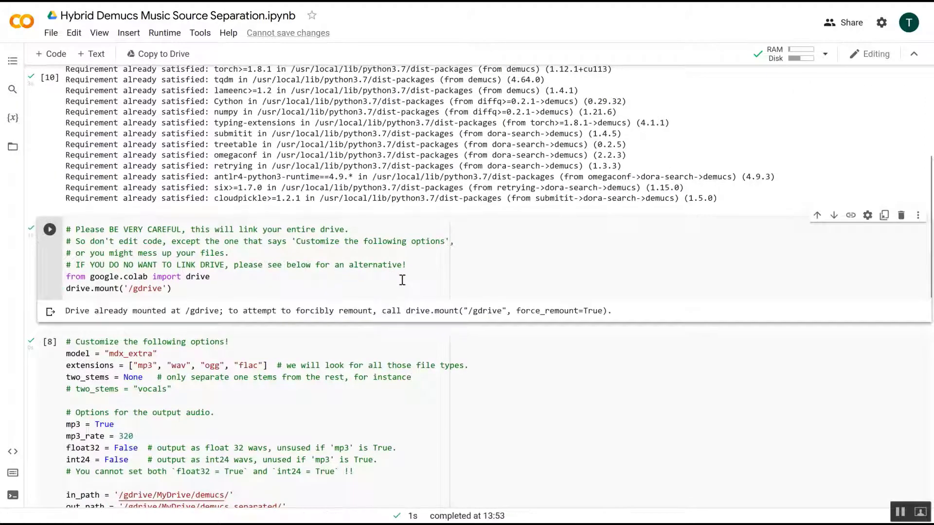
pyautogui.scroll(-4, 403, 280)
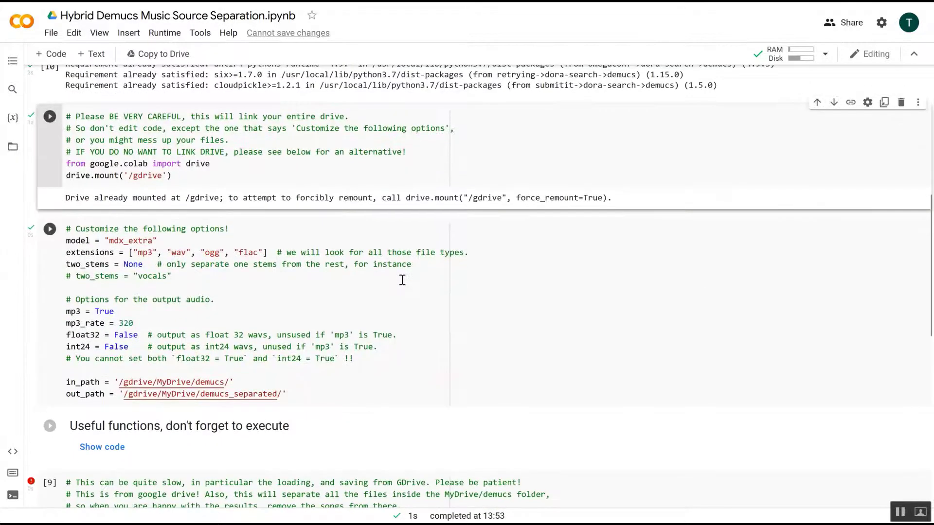
pyautogui.click(51, 233)
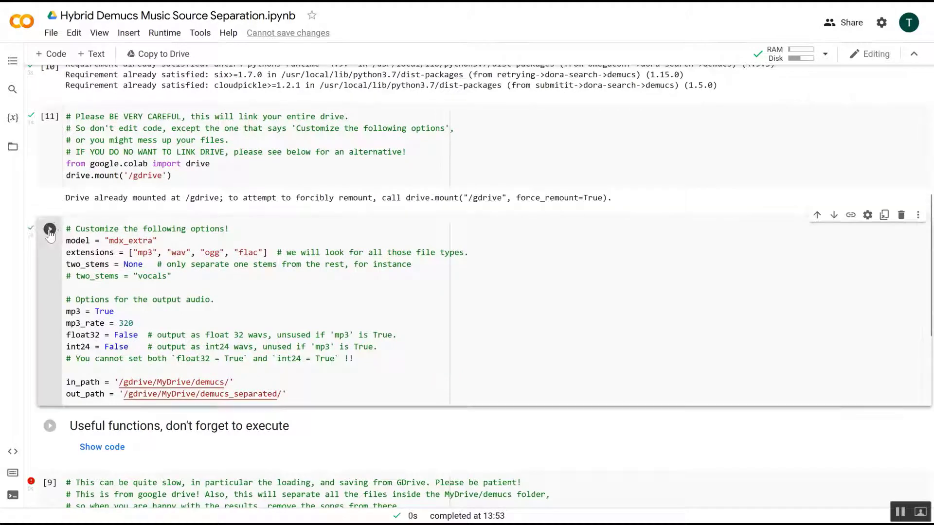
# Step: Execute the Useful functions cell, then clear the separation output and run the separate() cell
pyautogui.scroll(-4, 364, 293)
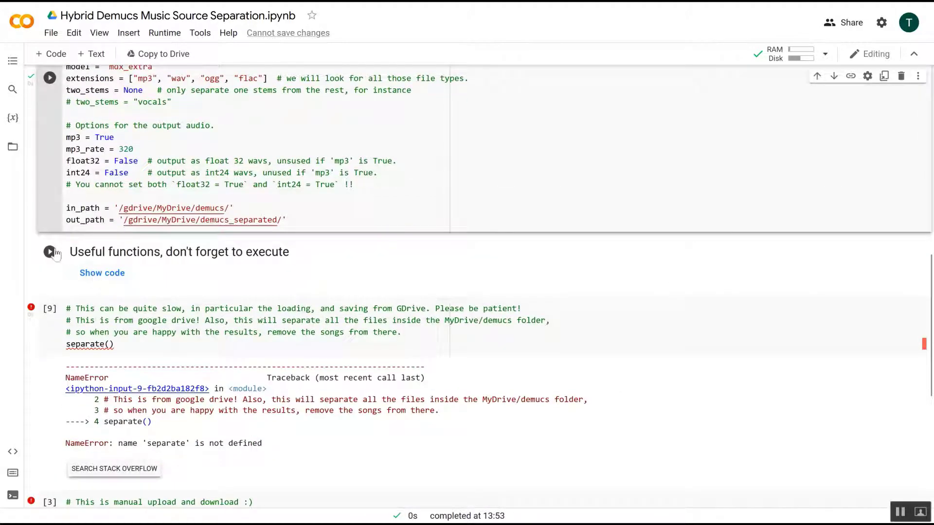
pyautogui.click(50, 252)
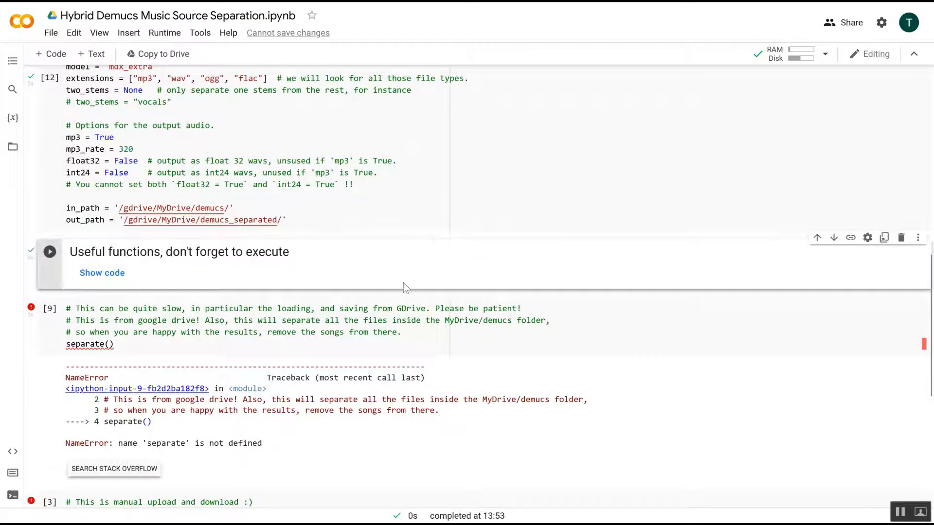
pyautogui.scroll(-3, 403, 288)
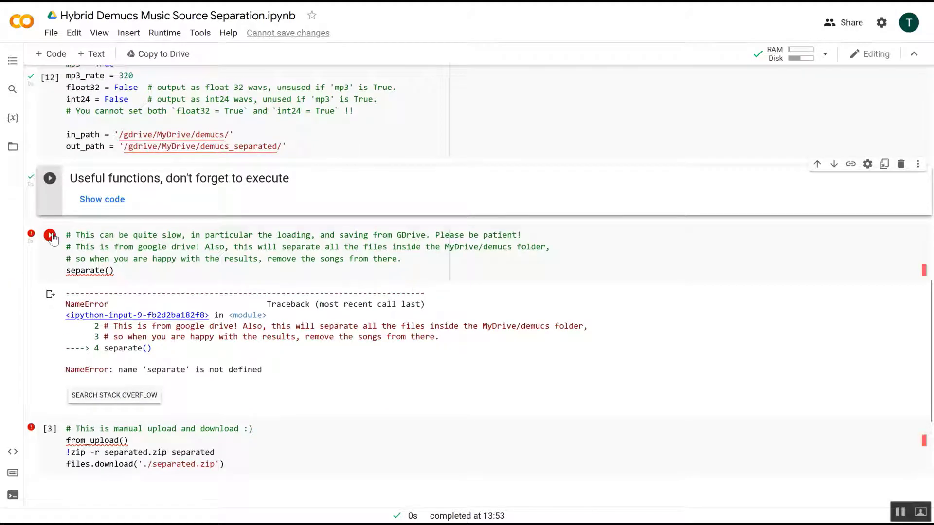
pyautogui.click(49, 299)
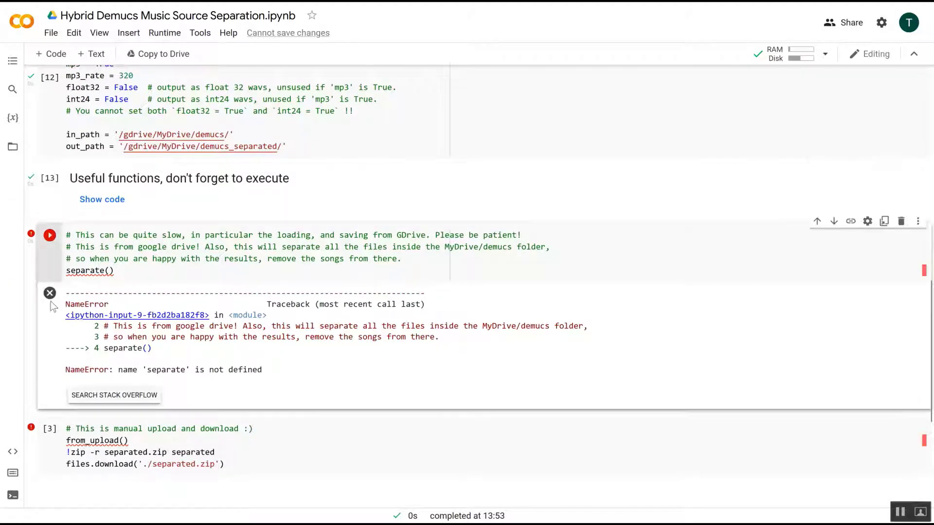
pyautogui.click(54, 238)
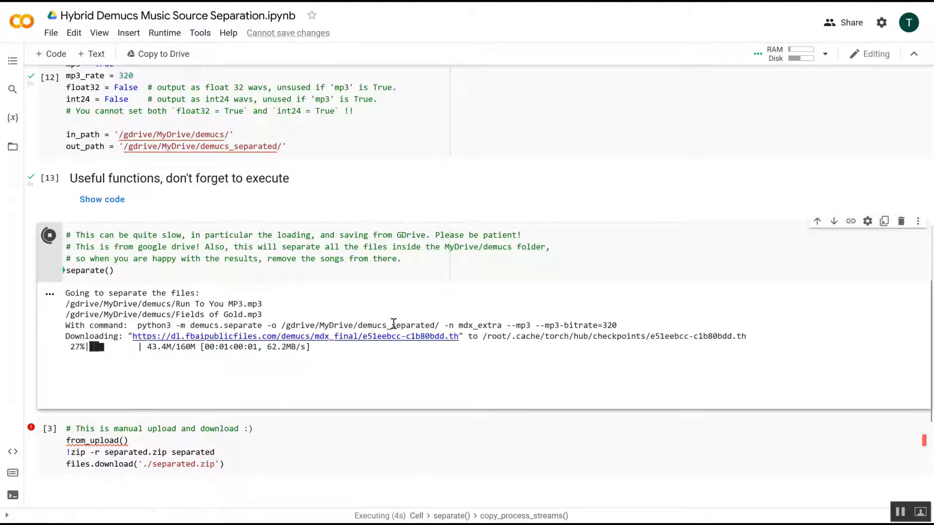
# Step: Follow the separation progress in the separate() cell's output
pyautogui.scroll(-1, 227, 301)
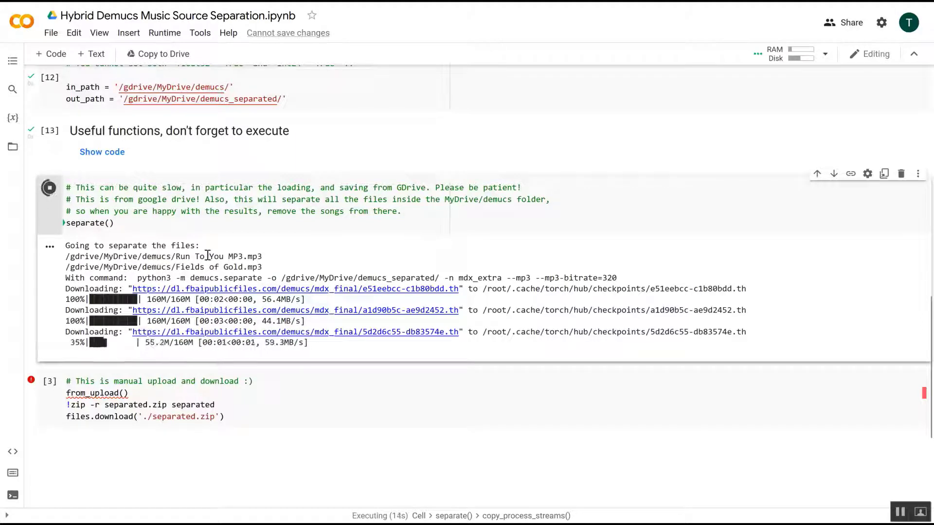
pyautogui.scroll(-1, 287, 272)
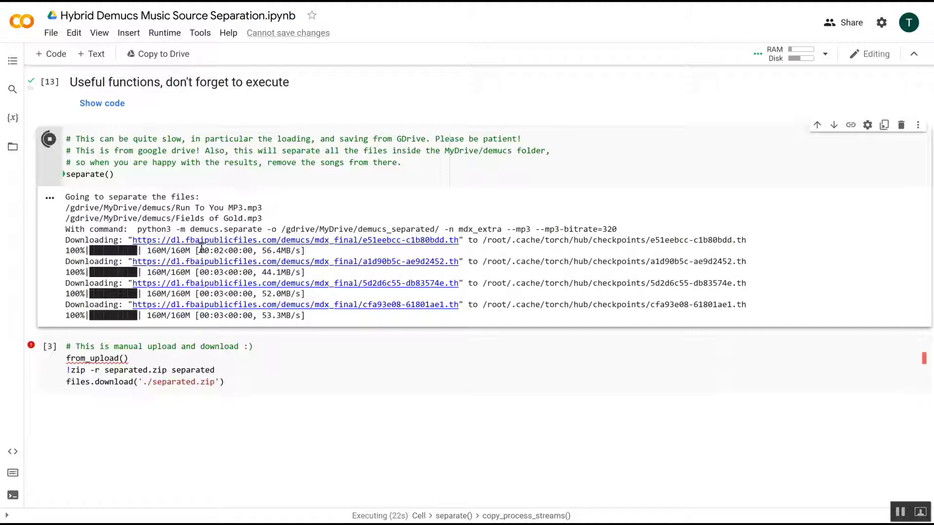
pyautogui.scroll(-1, 201, 247)
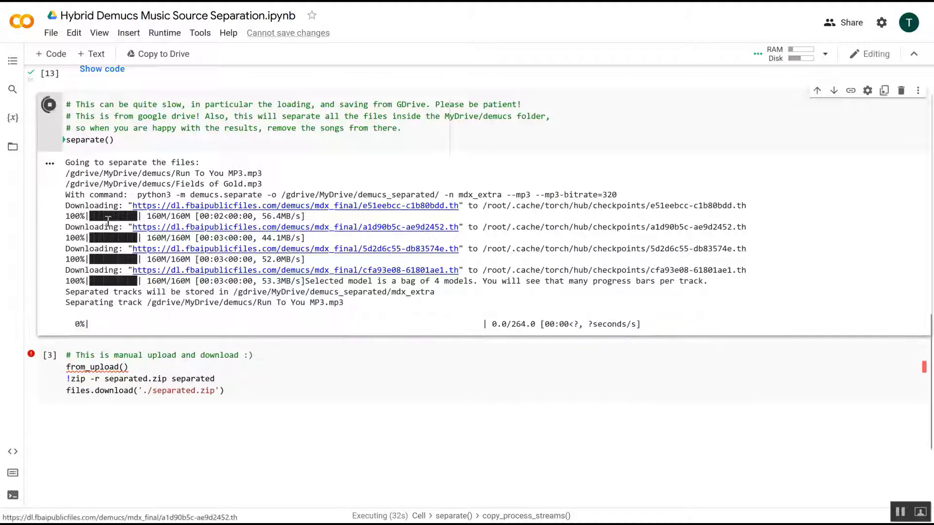
pyautogui.scroll(-1, 335, 235)
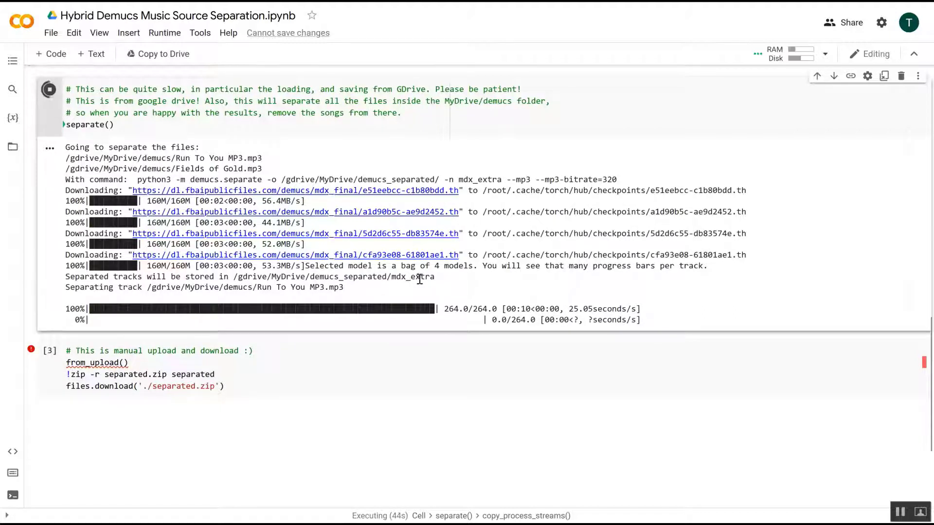
pyautogui.scroll(-1, 419, 279)
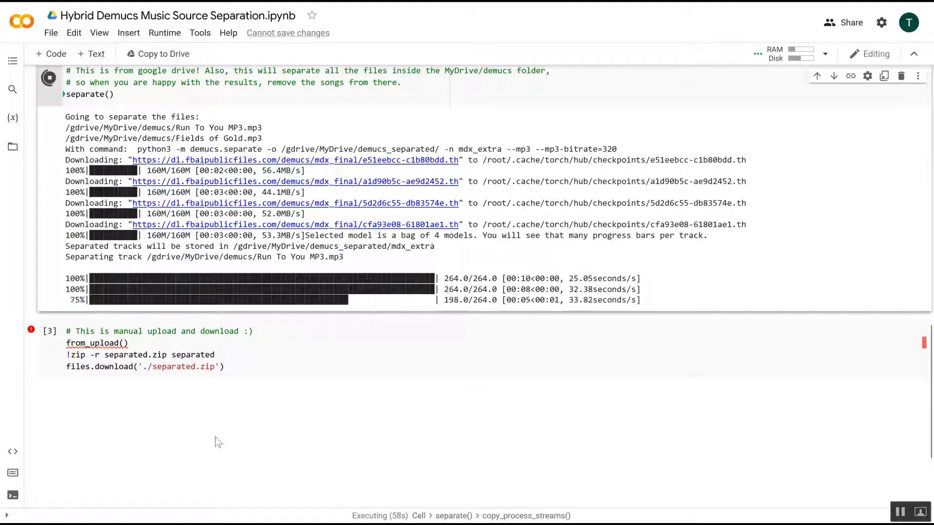
# Step: Open the demucs_separated folder and its mdx_extra subfolder in Drive to check the separated output
pyautogui.moveTo(158, 524)
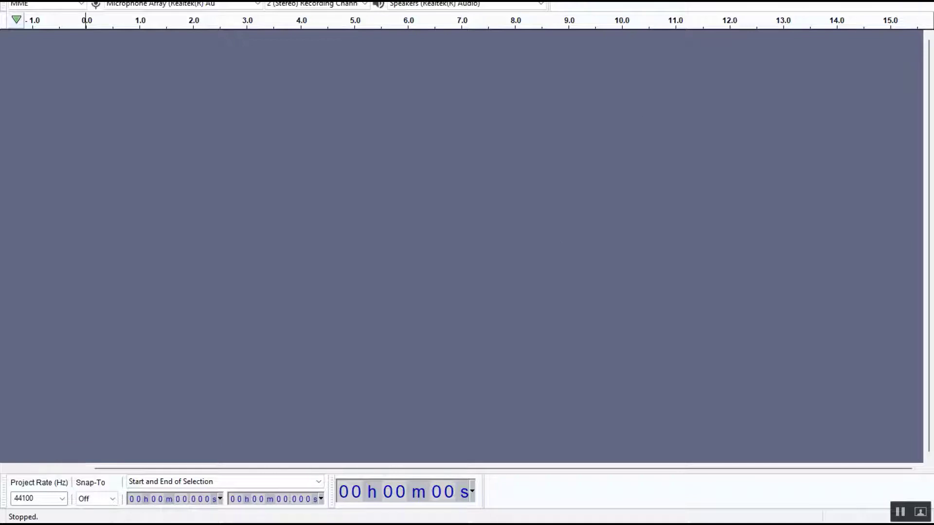
pyautogui.click(855, 1)
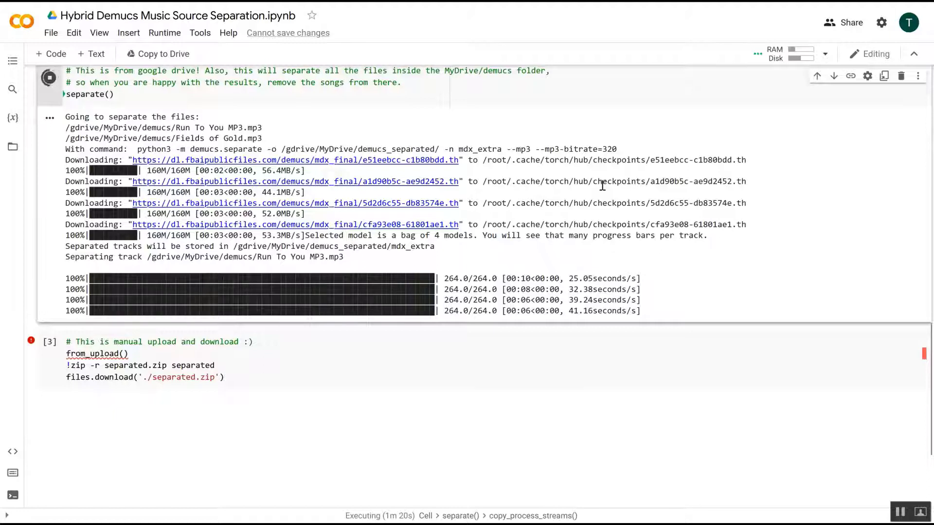
pyautogui.hotkey('ctrl', 'Tab')
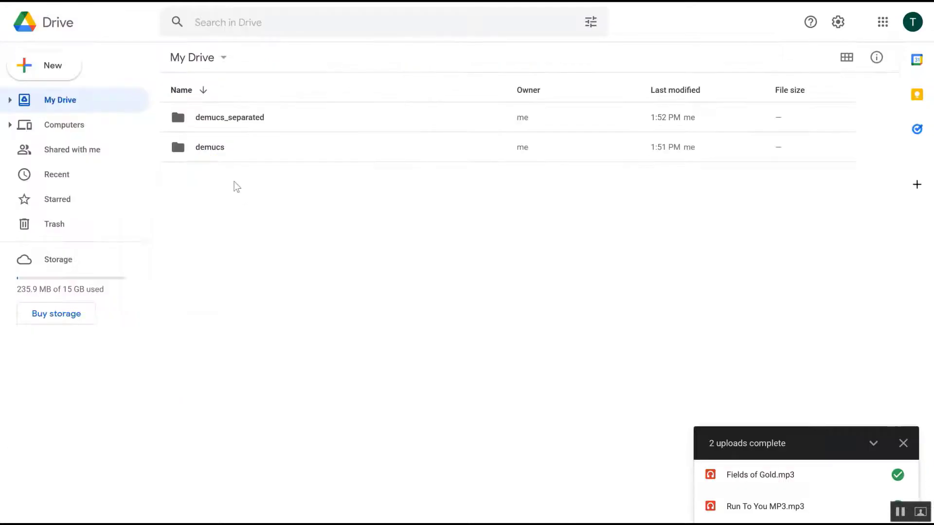
pyautogui.doubleClick(221, 125)
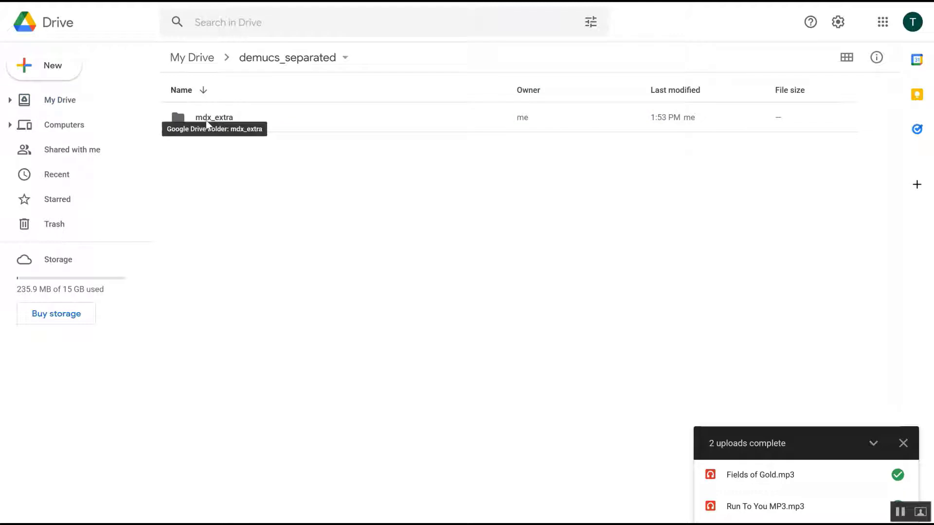
pyautogui.doubleClick(217, 119)
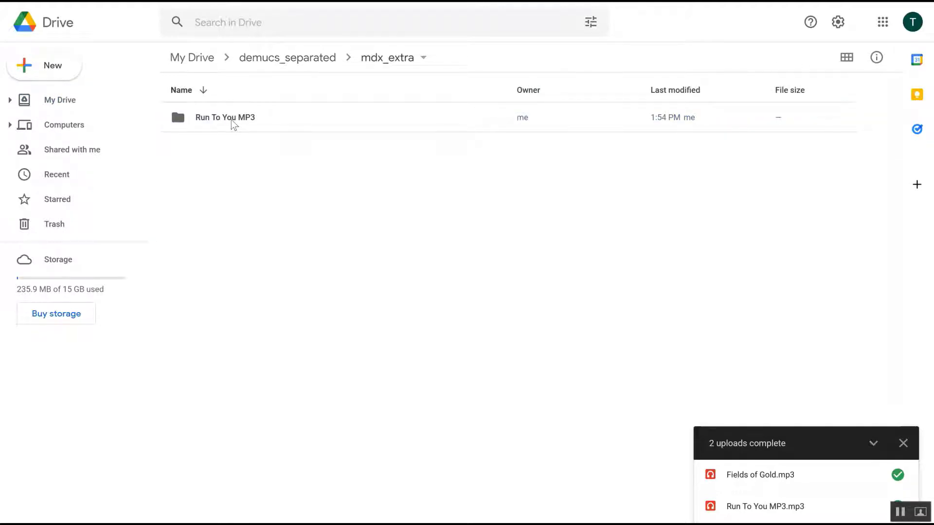
# Step: Open the Run To You MP3 output folder in Drive, then return to My Drive
pyautogui.click(232, 124)
pyautogui.doubleClick(233, 123)
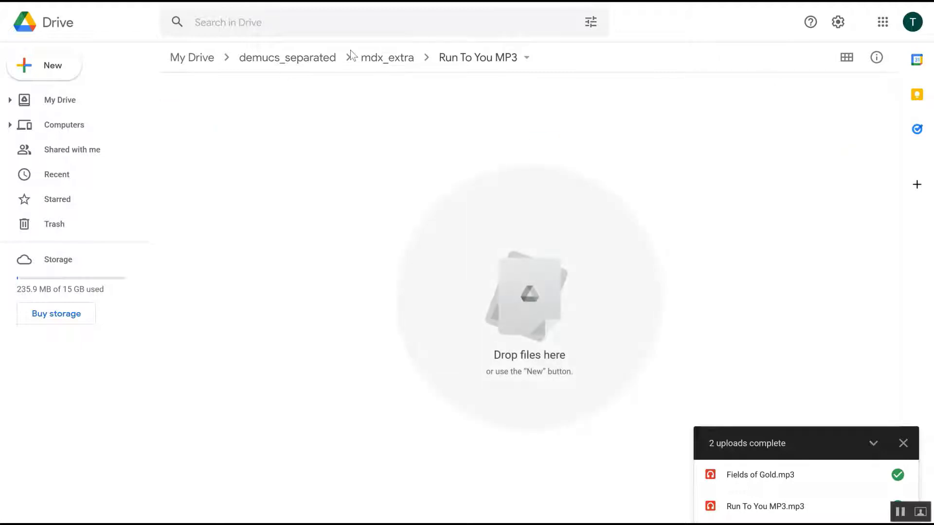
pyautogui.click(284, 59)
pyautogui.click(197, 58)
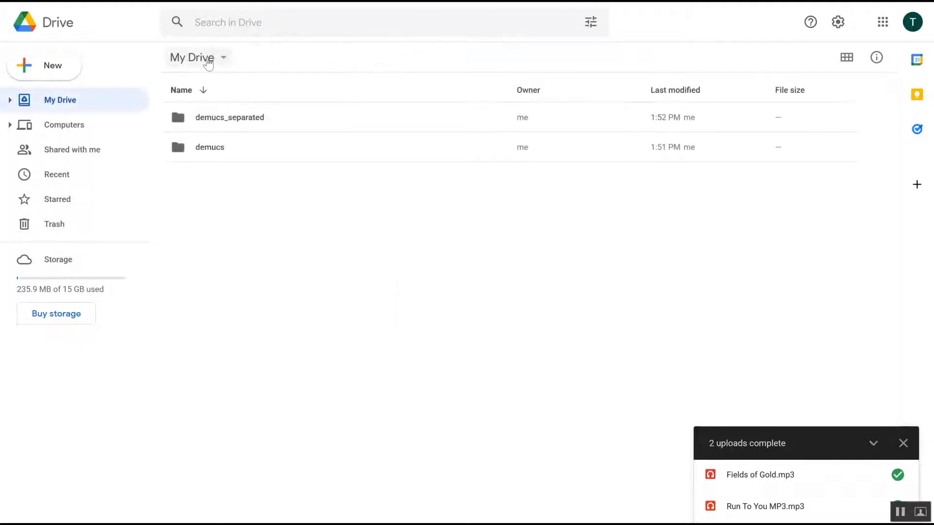
# Step: Switch to the notebook and follow the separate() cell's progress output
pyautogui.click(219, 1)
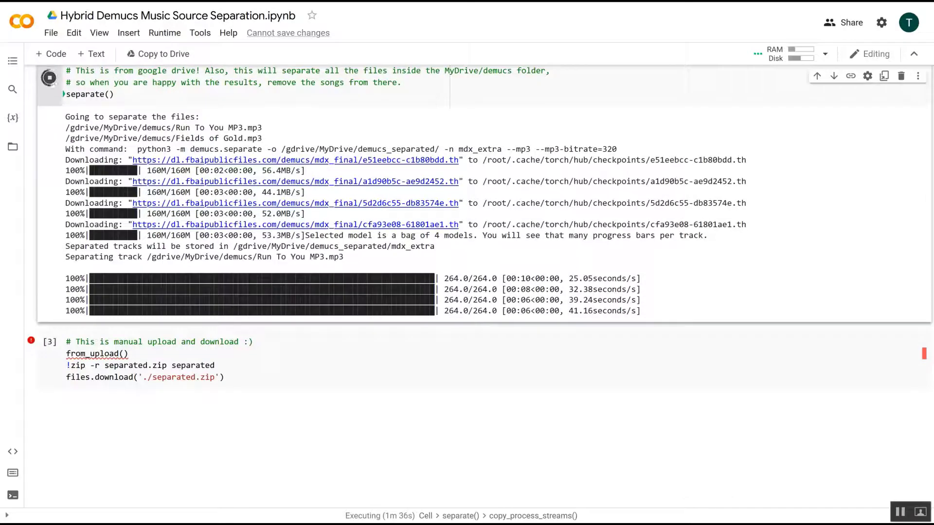
pyautogui.scroll(-2, 424, 269)
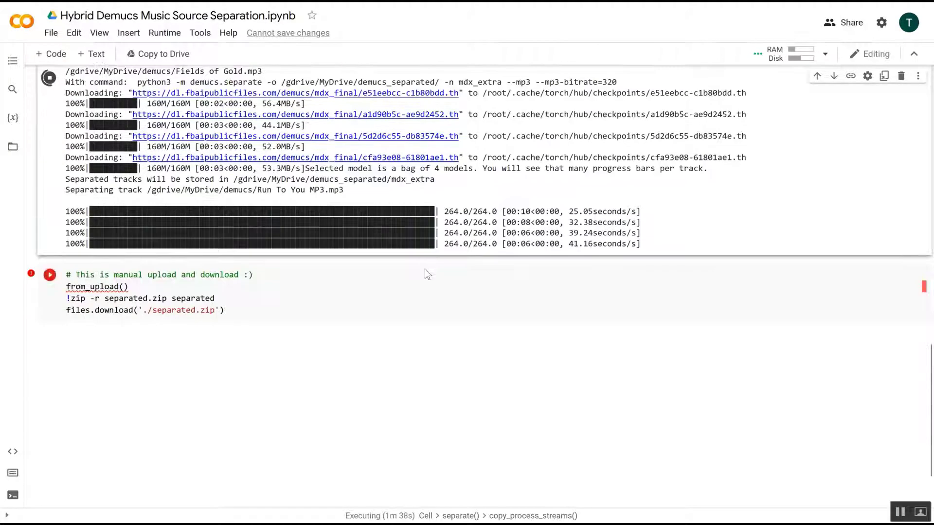
pyautogui.scroll(2, 426, 269)
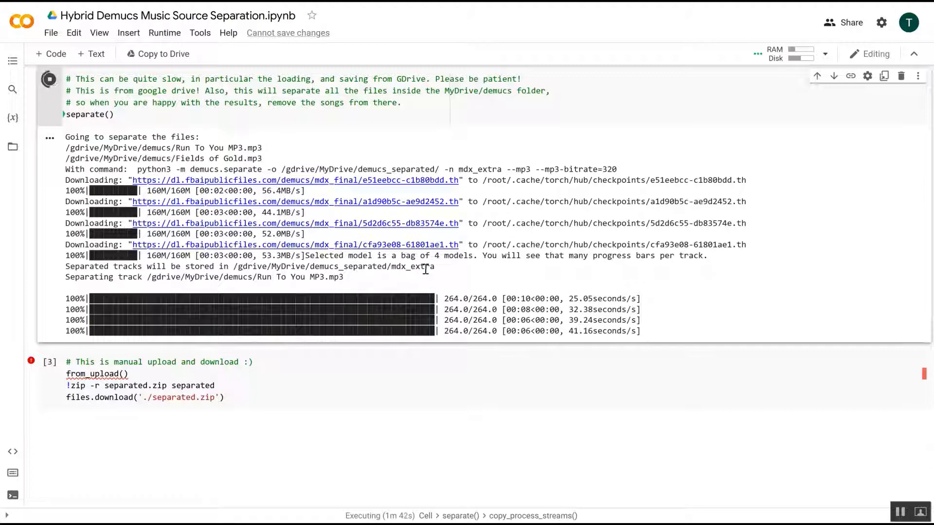
pyautogui.scroll(2, 426, 271)
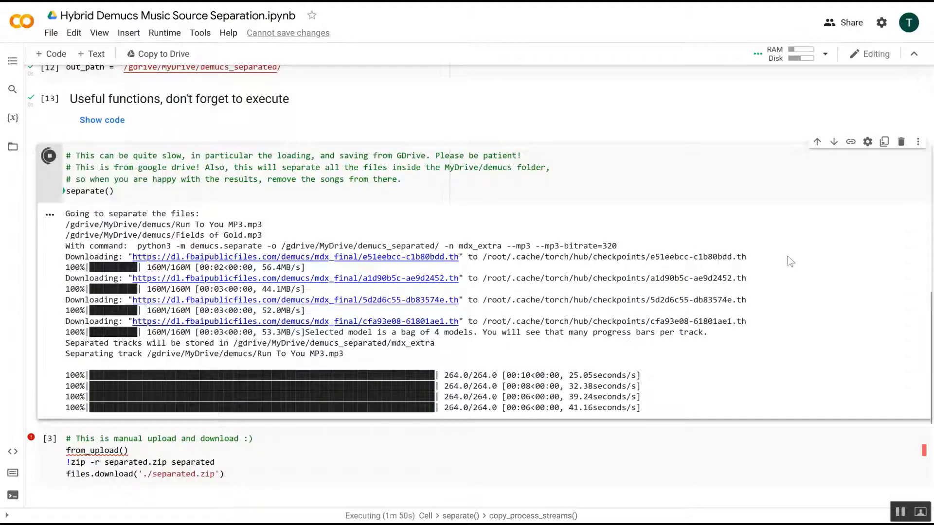
pyautogui.scroll(-1, 801, 266)
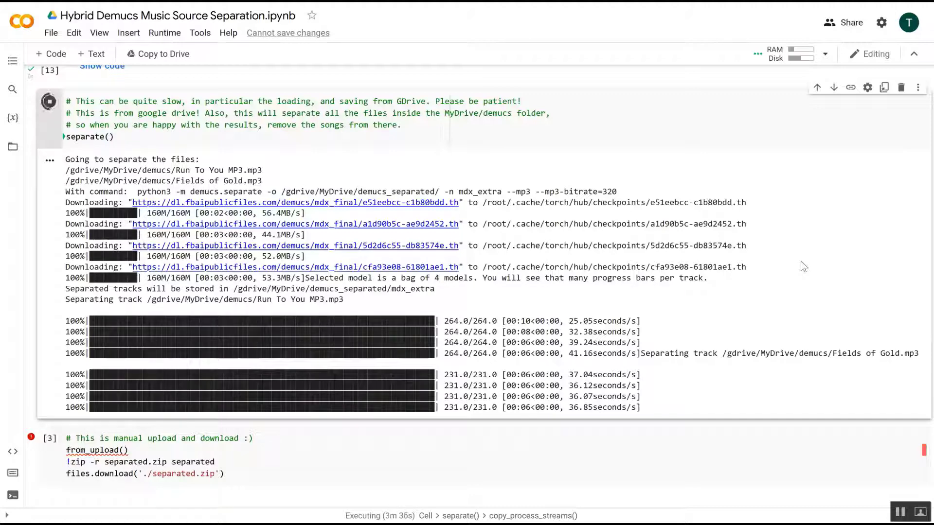
pyautogui.scroll(-1, 800, 261)
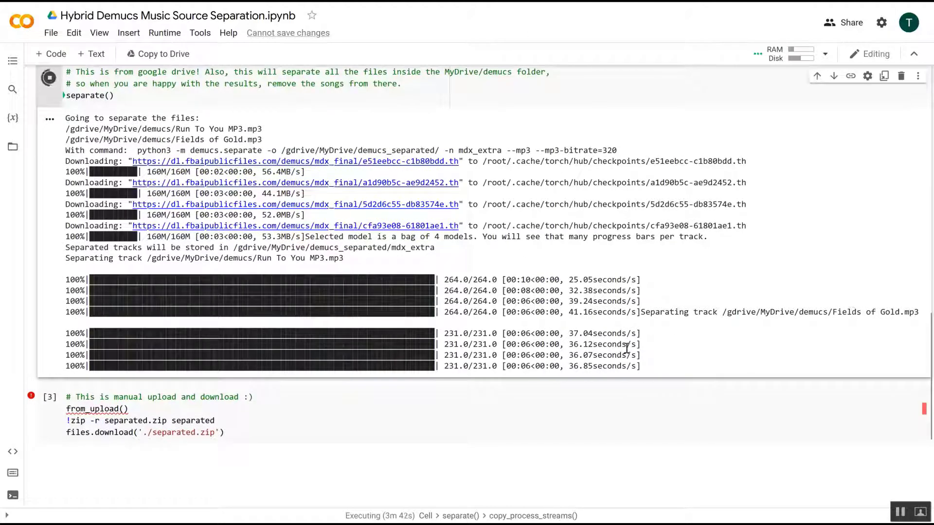
pyautogui.scroll(-1, 699, 349)
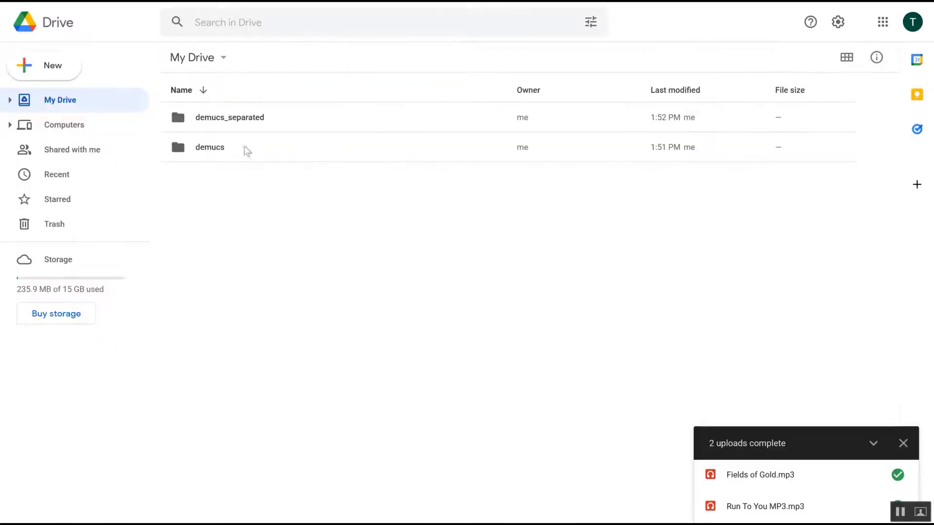
# Step: Browse demucs_separated, mdx_extra and the Fields of Gold folder in Drive, then return to My Drive and the notebook
pyautogui.click(242, 124)
pyautogui.doubleClick(243, 124)
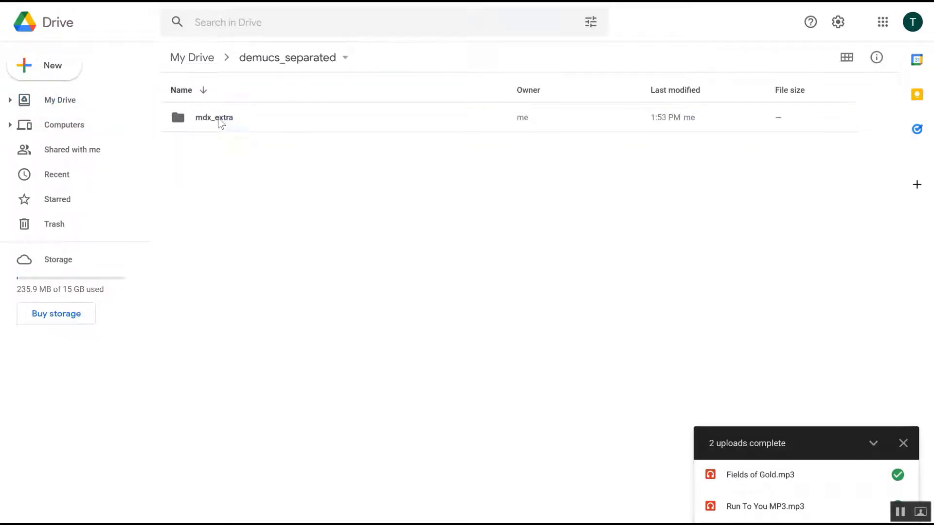
pyautogui.doubleClick(220, 124)
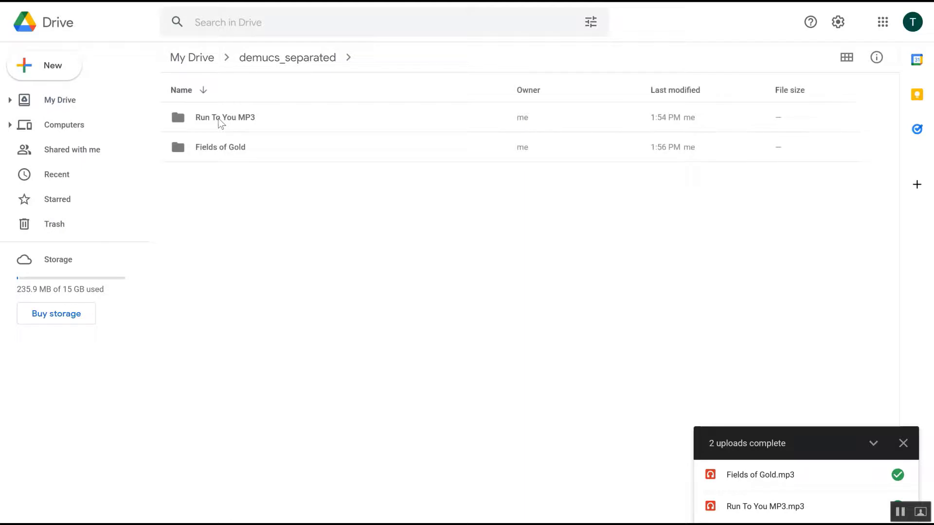
pyautogui.doubleClick(226, 152)
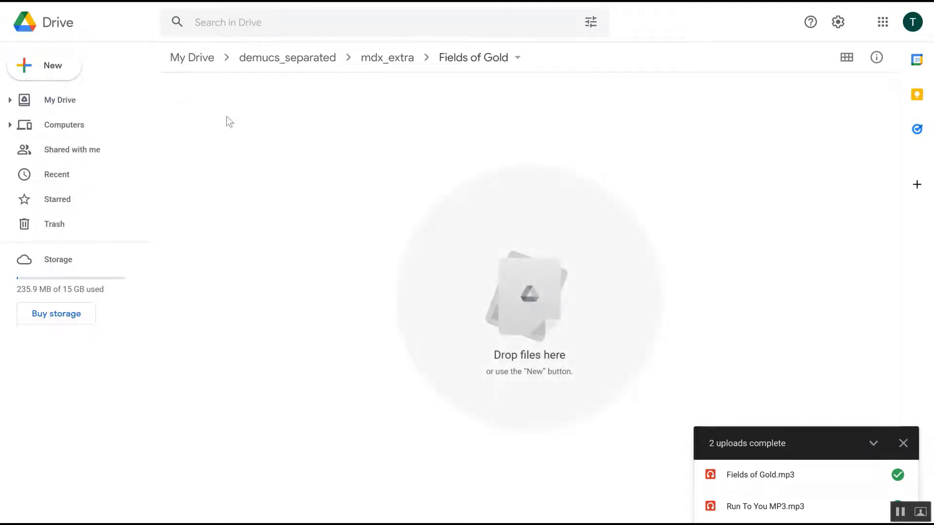
pyautogui.click(373, 62)
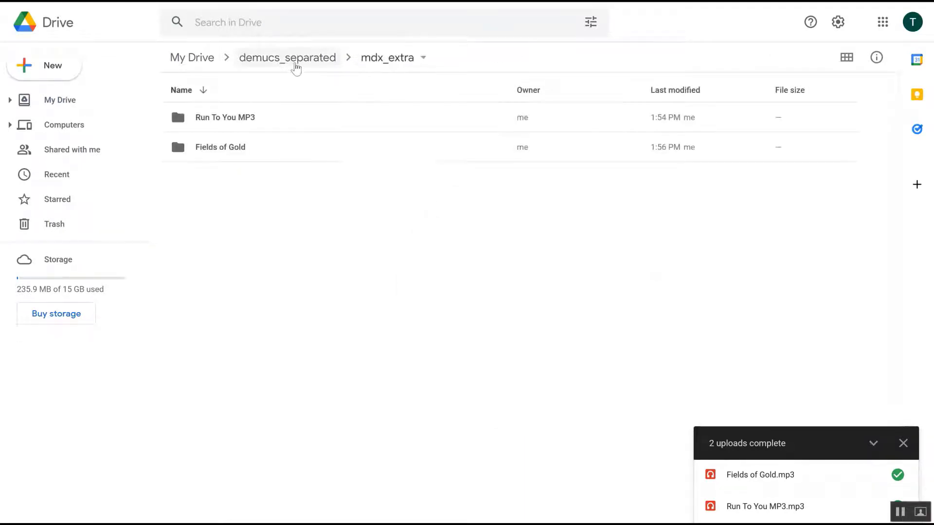
pyautogui.click(294, 67)
pyautogui.click(212, 60)
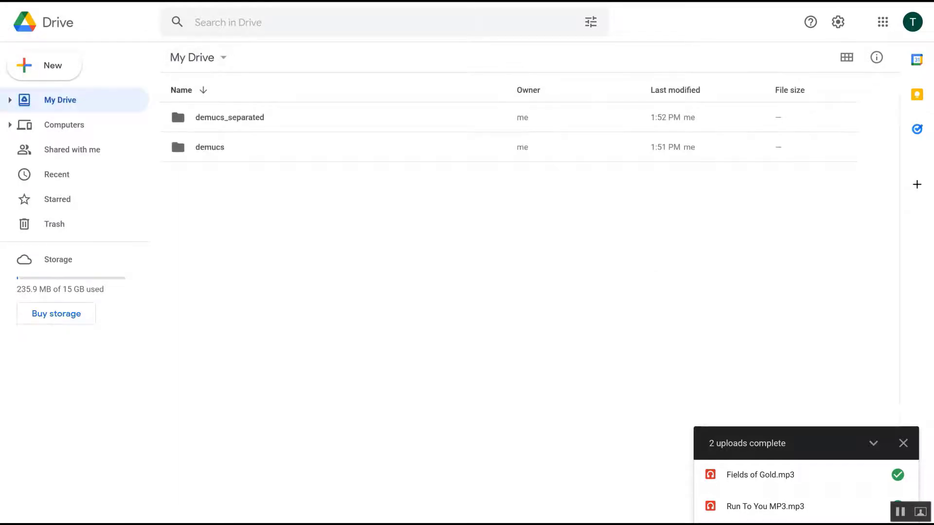
pyautogui.click(282, 1)
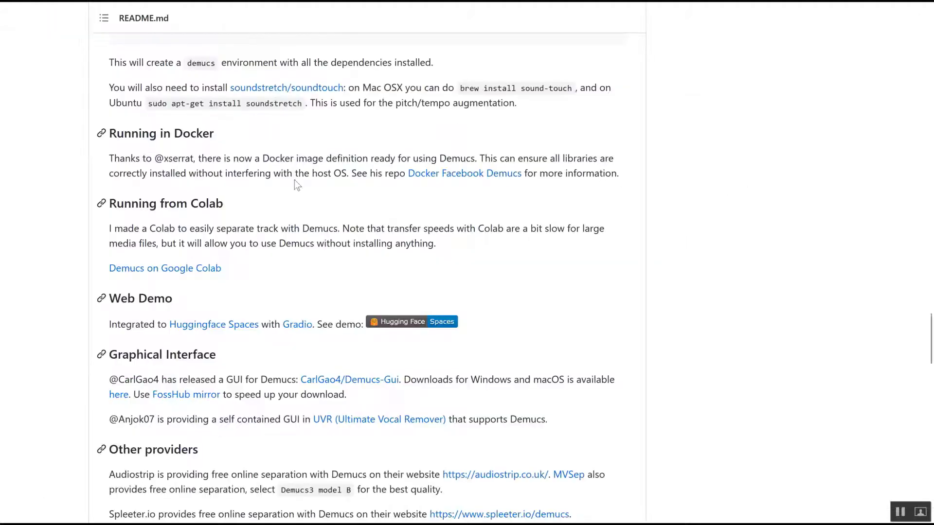
# Step: Read the Demucs GitHub README while the separation finishes, then check the notebook cell's output
pyautogui.scroll(20, 322, 218)
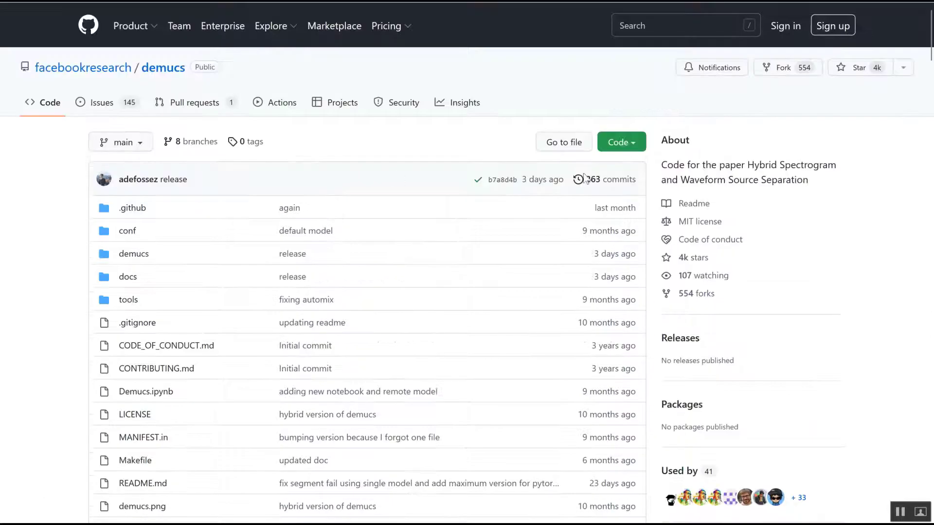
pyautogui.scroll(-1, 779, 317)
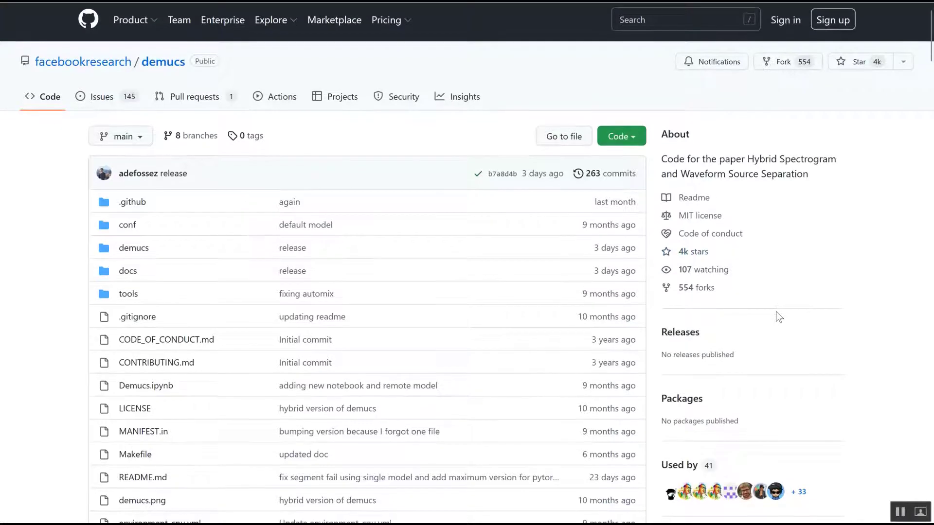
pyautogui.scroll(1, 778, 316)
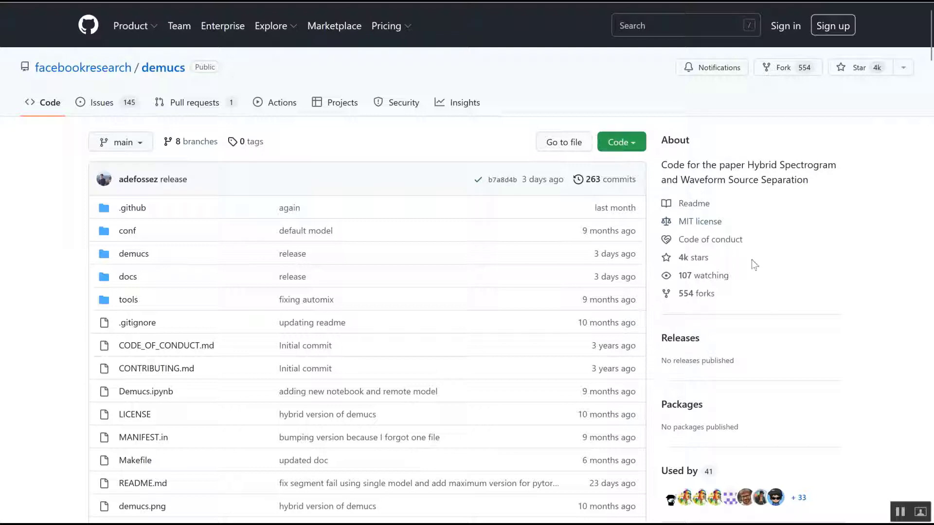
pyautogui.scroll(-1, 755, 265)
pyautogui.scroll(-8, 752, 258)
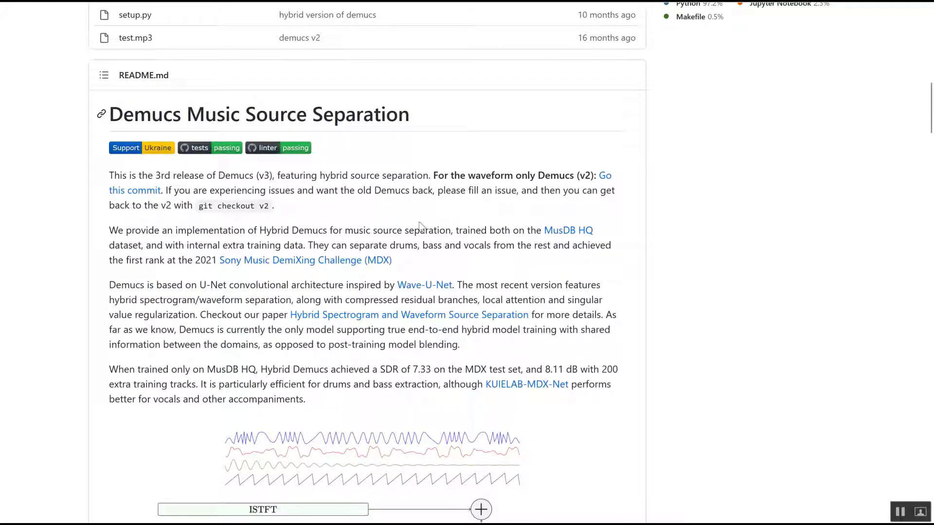
pyautogui.scroll(-15, 564, 272)
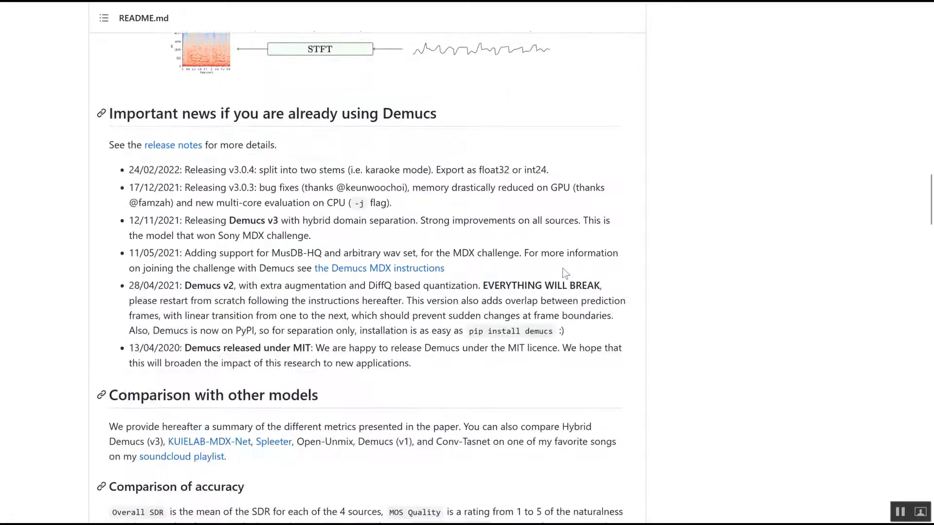
pyautogui.scroll(-1, 564, 273)
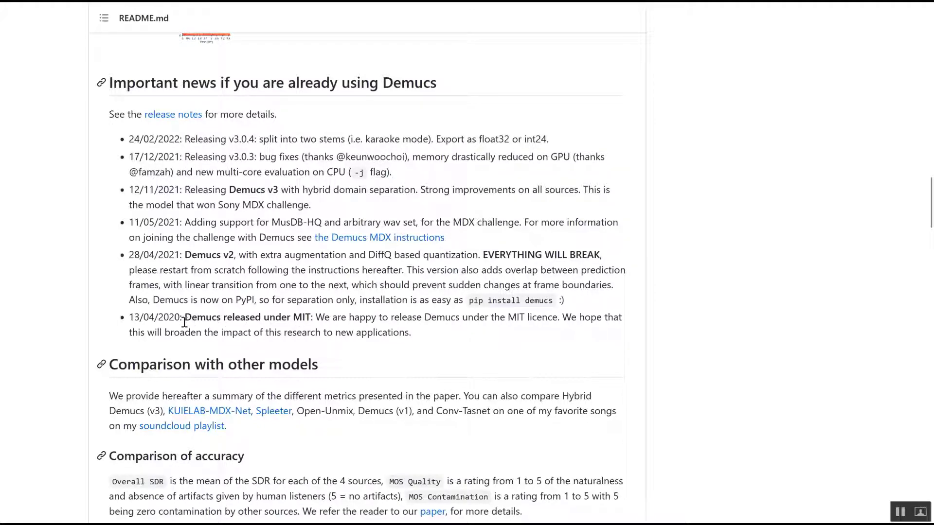
pyautogui.scroll(-6, 339, 326)
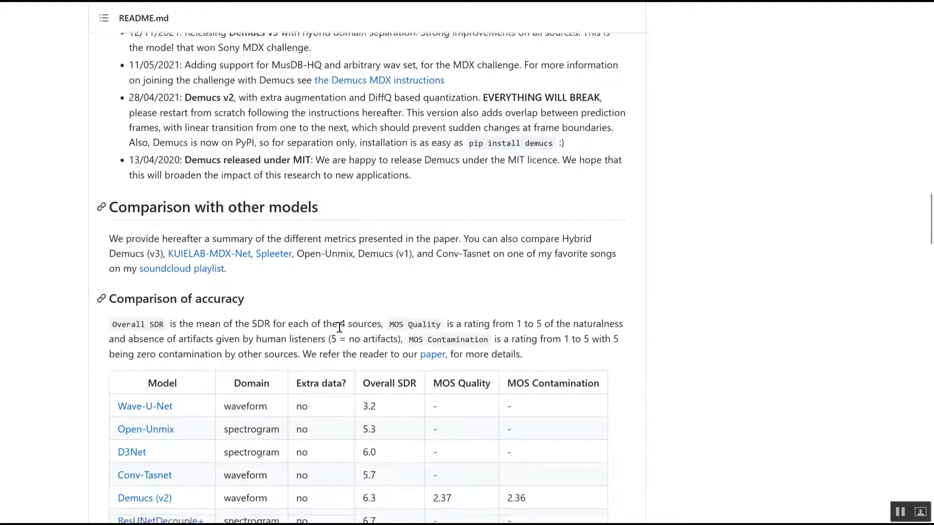
pyautogui.scroll(-7, 339, 328)
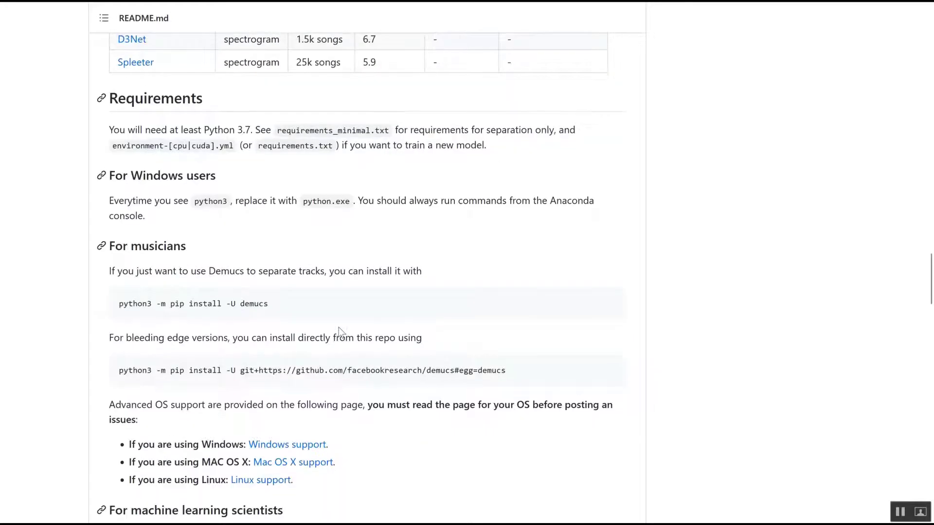
pyautogui.scroll(20, 339, 328)
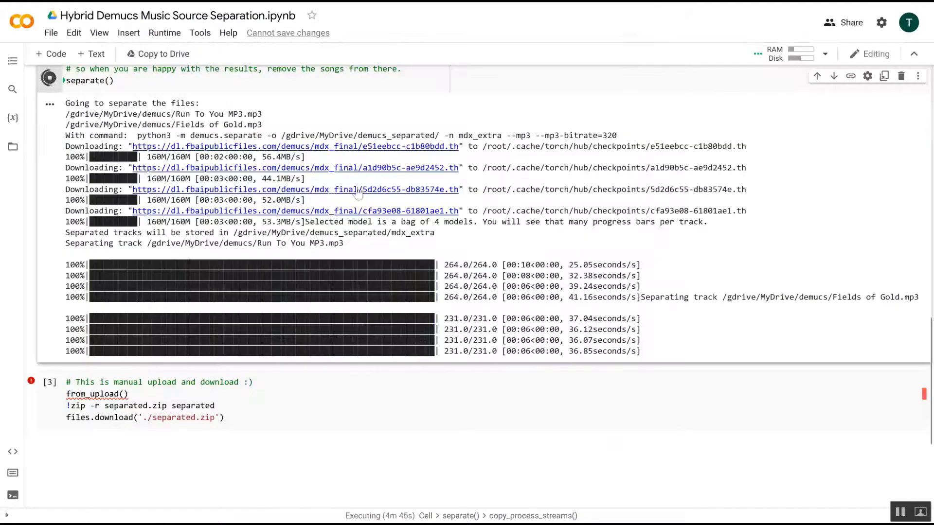
pyautogui.scroll(2, 404, 194)
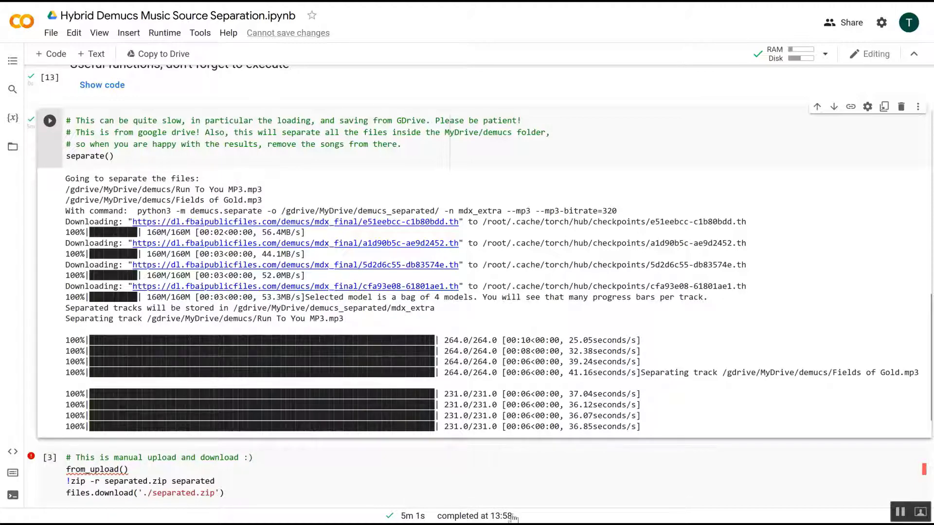
pyautogui.scroll(2, 49, 179)
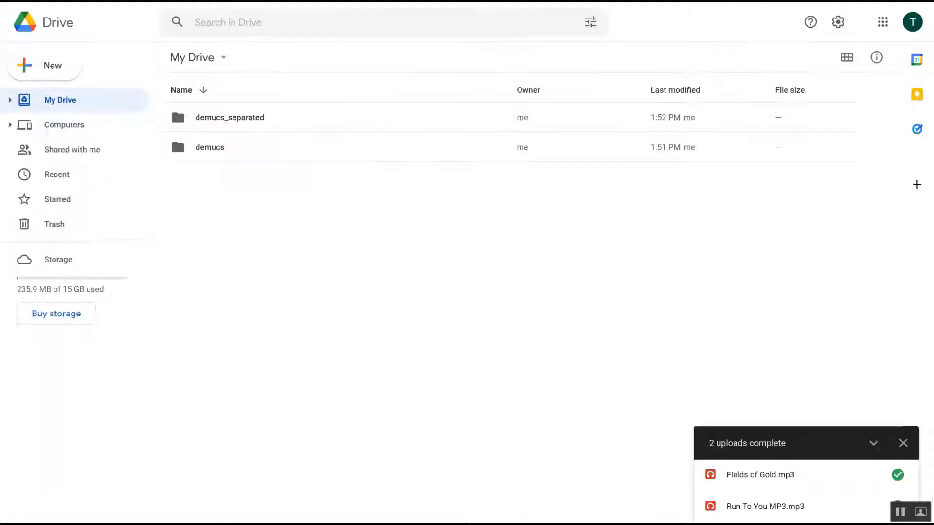
# Step: Open demucs_separated, mdx_extra and the Run To You MP3 folder to view the separated stems, and collapse the uploads panel
pyautogui.doubleClick(229, 119)
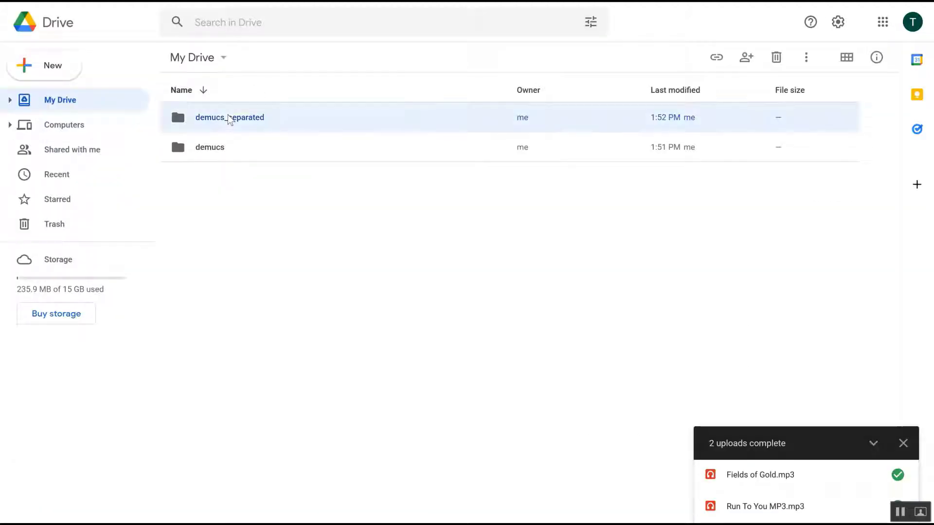
pyautogui.doubleClick(229, 119)
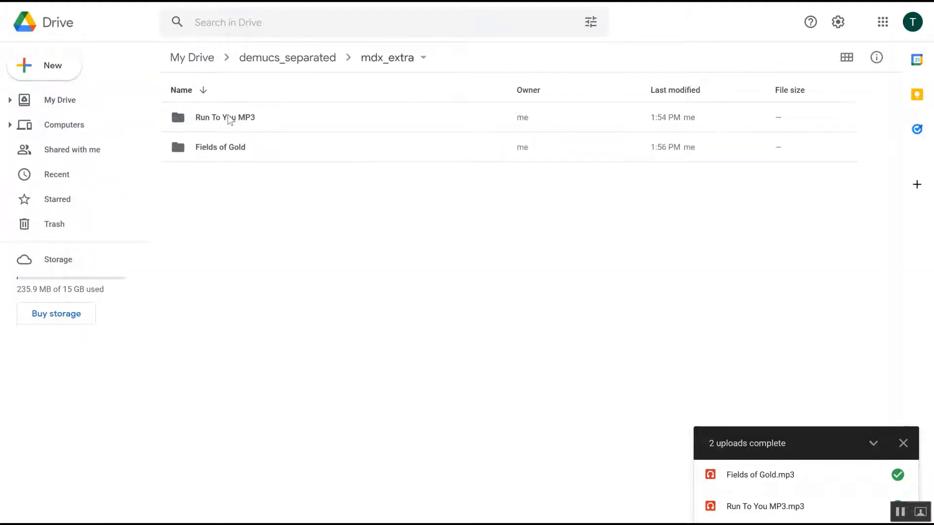
pyautogui.click(229, 119)
pyautogui.doubleClick(230, 119)
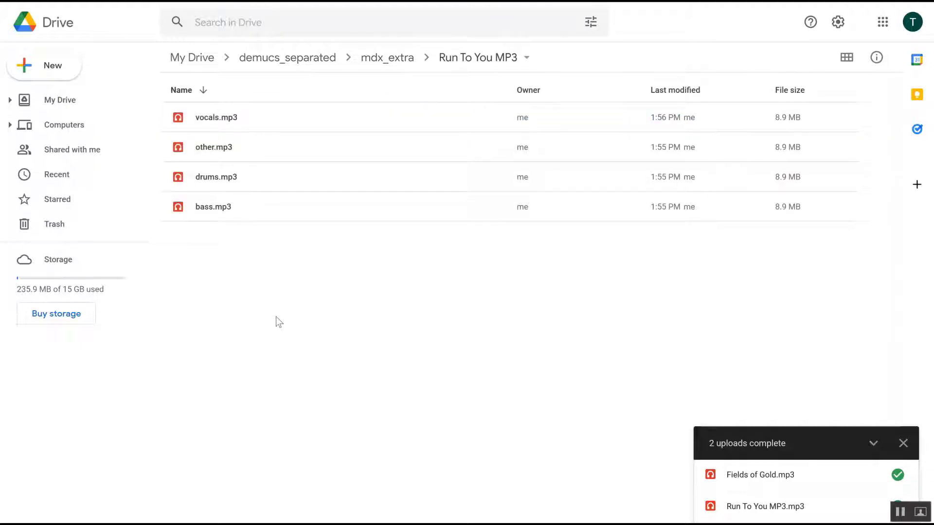
pyautogui.click(873, 444)
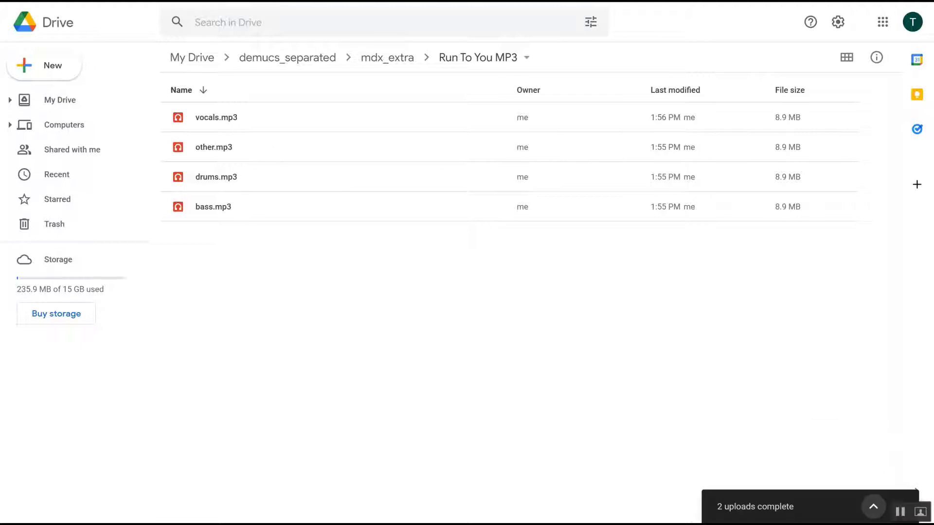
# Step: Switch to Audacity, start importing audio, and browse the Desktop to the Songs folder
pyautogui.click(228, 523)
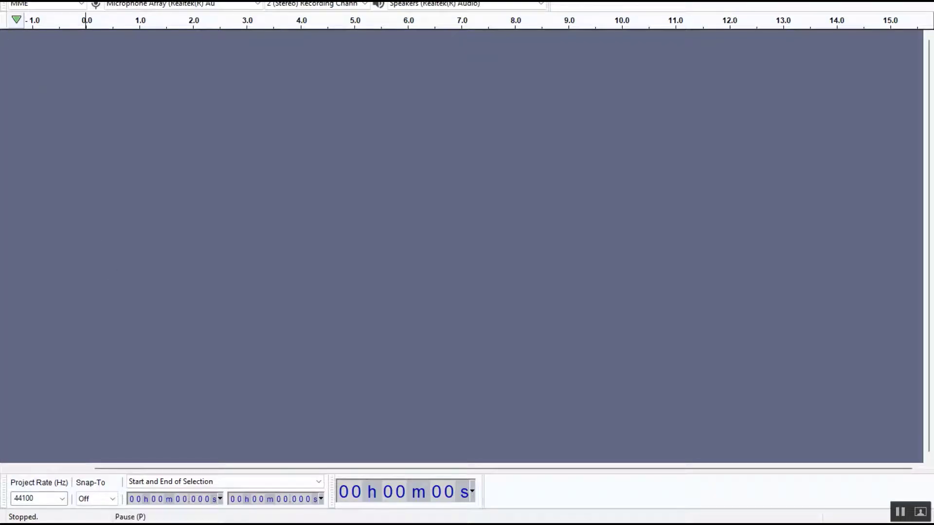
pyautogui.click(8, 1)
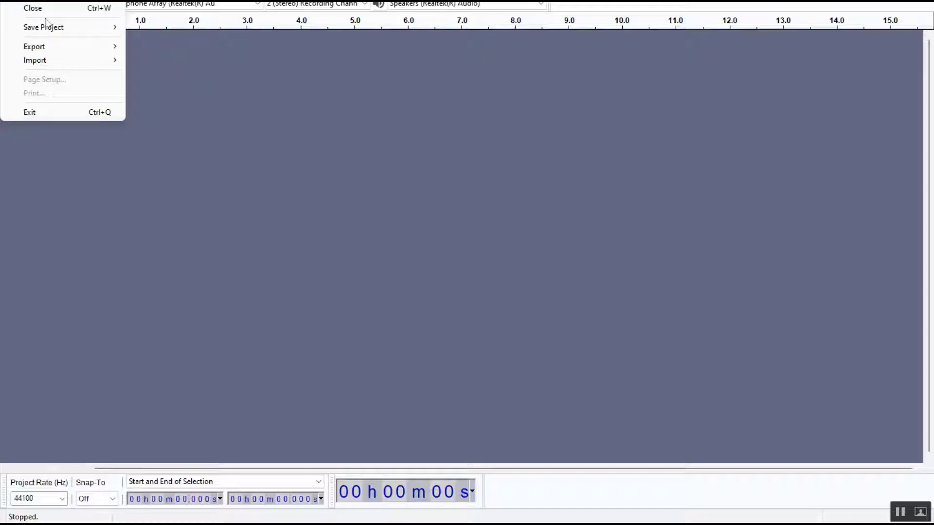
pyautogui.moveTo(51, 58)
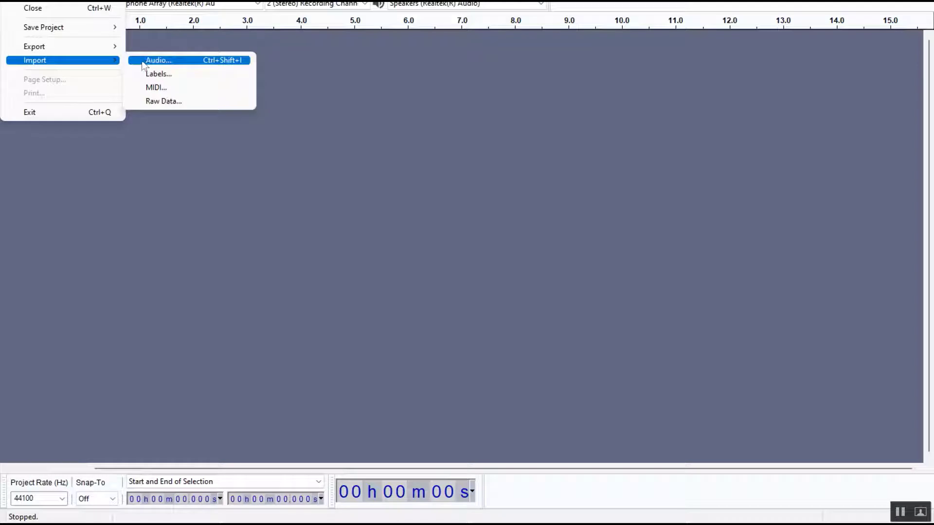
pyautogui.click(165, 60)
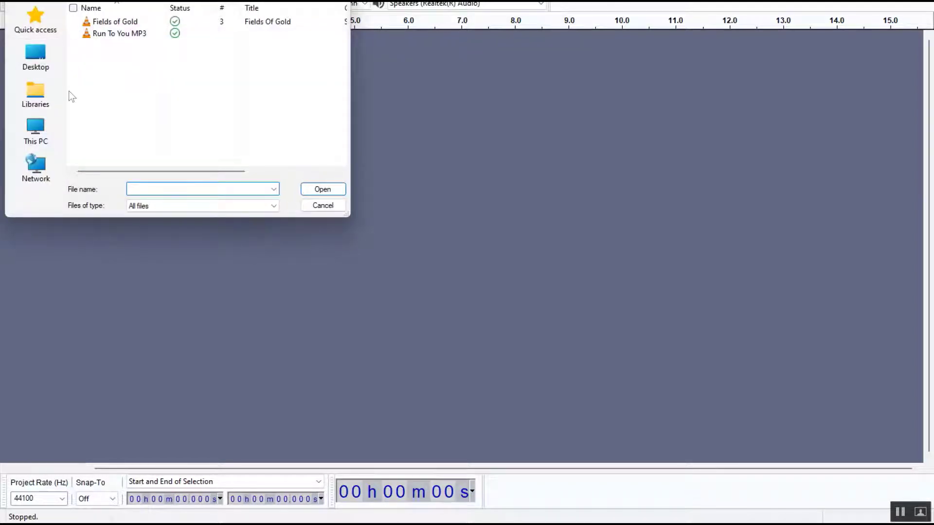
pyautogui.click(35, 57)
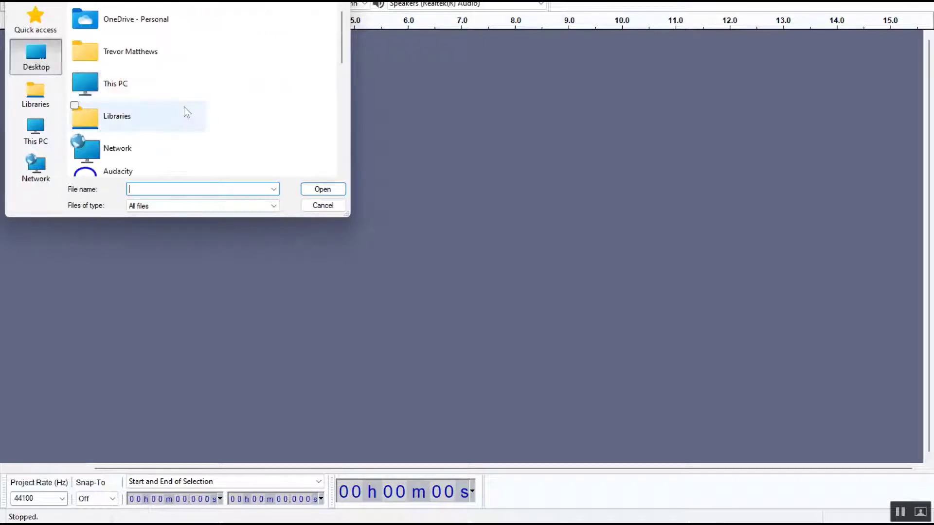
pyautogui.scroll(-10, 184, 106)
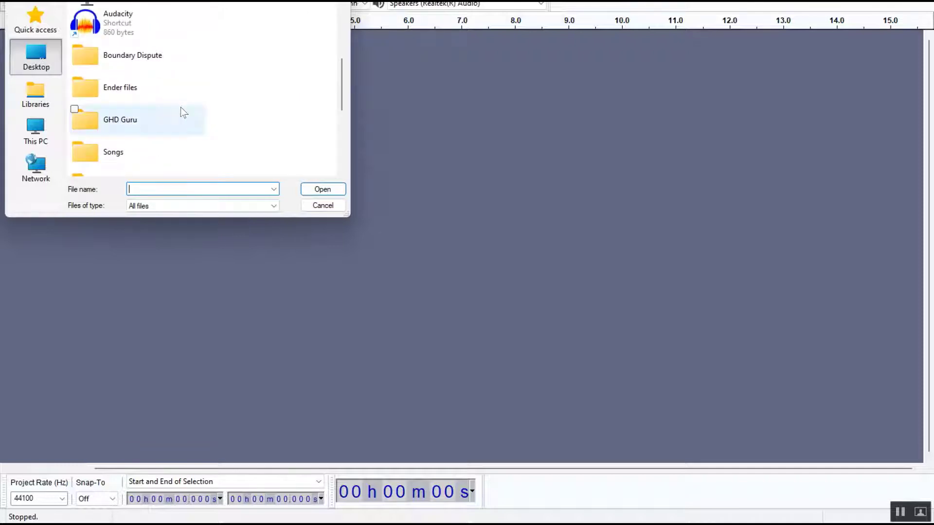
pyautogui.scroll(1, 100, 29)
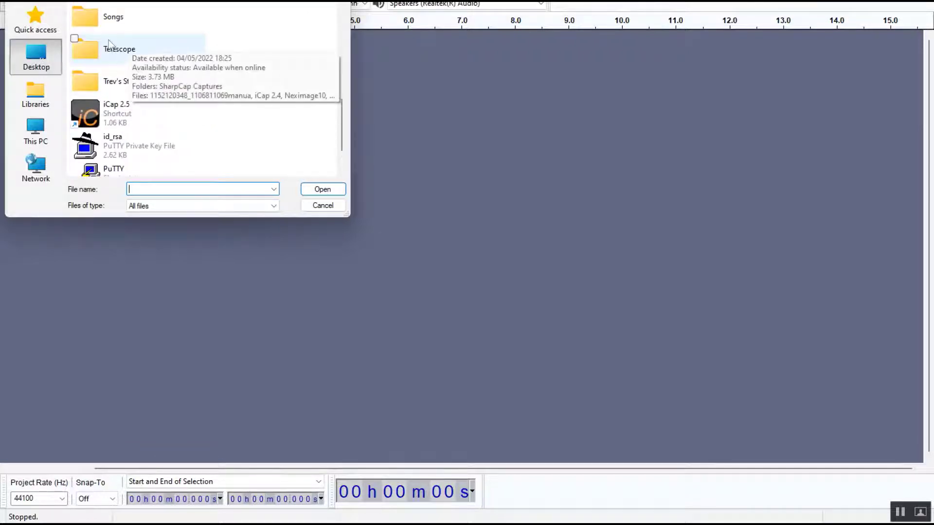
pyautogui.doubleClick(101, 25)
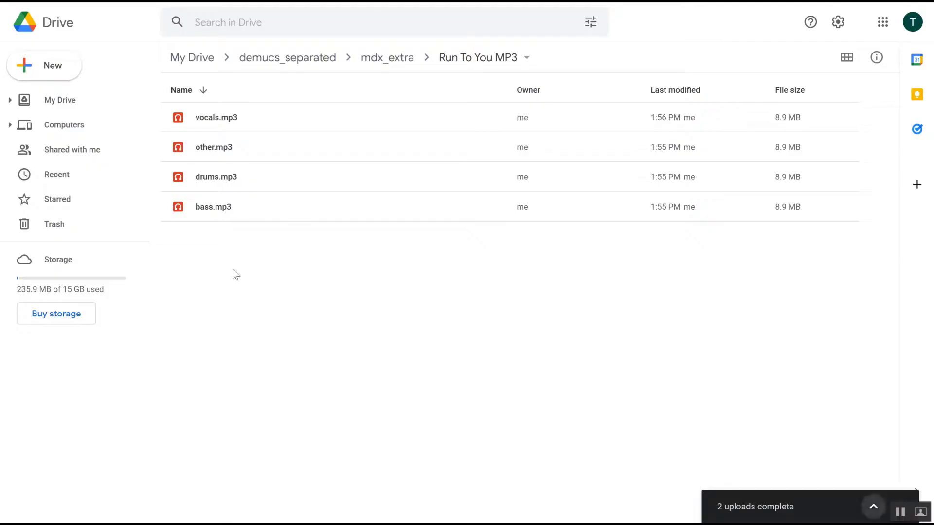
# Step: Select all four Run To You MP3 stems in Drive and download them
pyautogui.moveTo(213, 246); pyautogui.dragTo(222, 124)
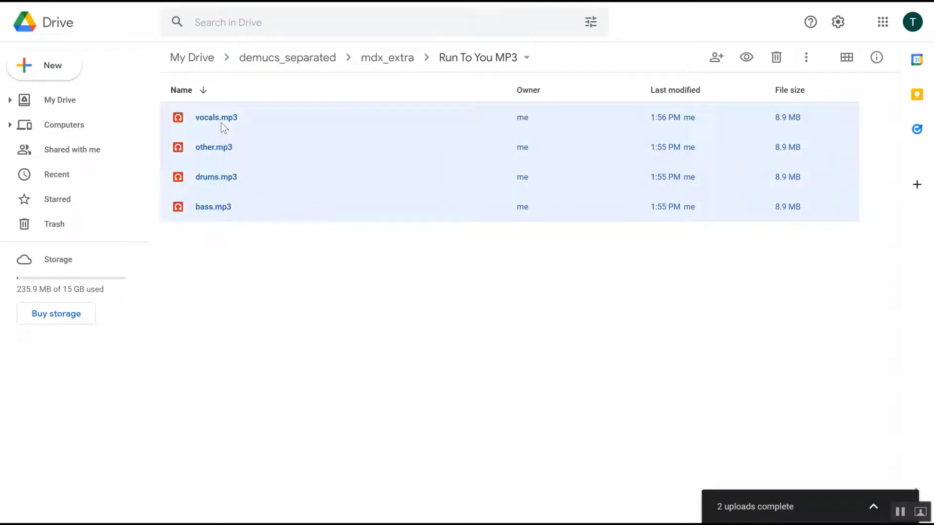
pyautogui.rightClick(221, 122)
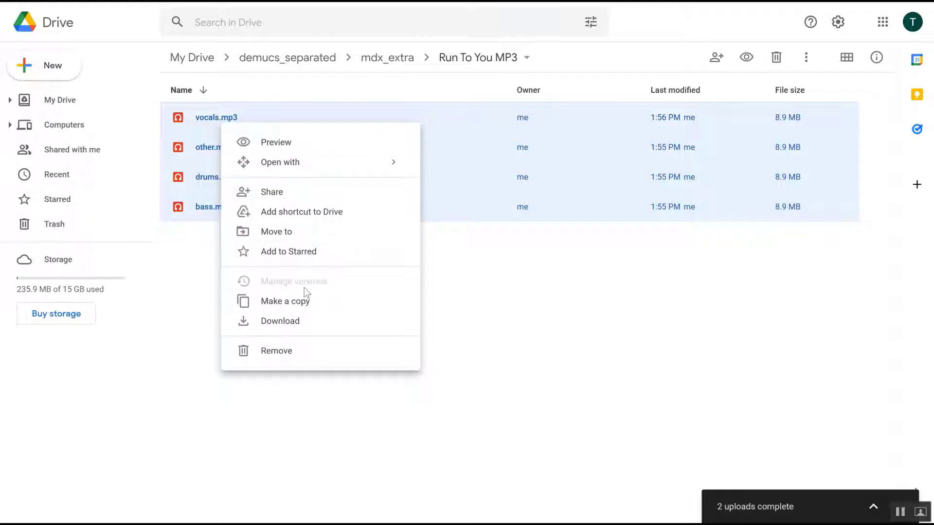
pyautogui.click(305, 322)
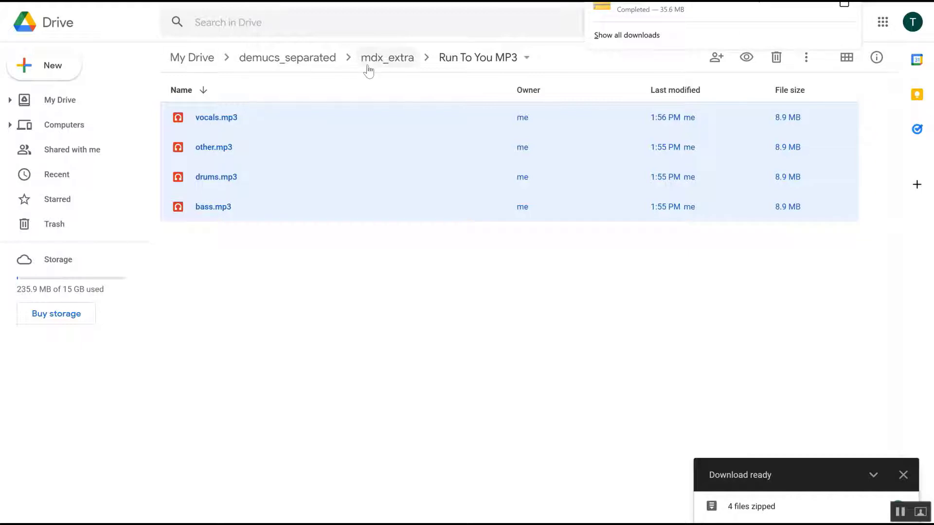
# Step: Go back to mdx_extra, open Fields of Gold, select its four stems and download them
pyautogui.click(384, 59)
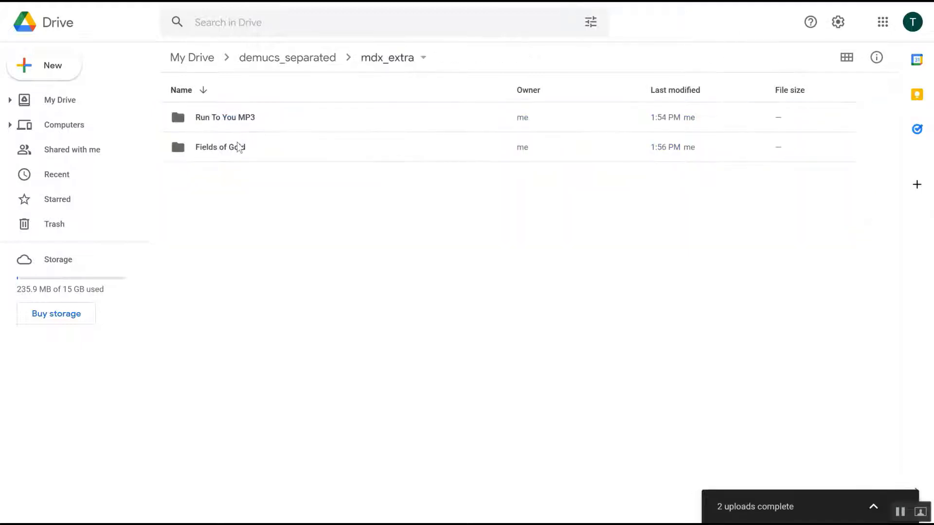
pyautogui.doubleClick(237, 143)
pyautogui.moveTo(225, 243); pyautogui.dragTo(209, 119)
pyautogui.rightClick(209, 118)
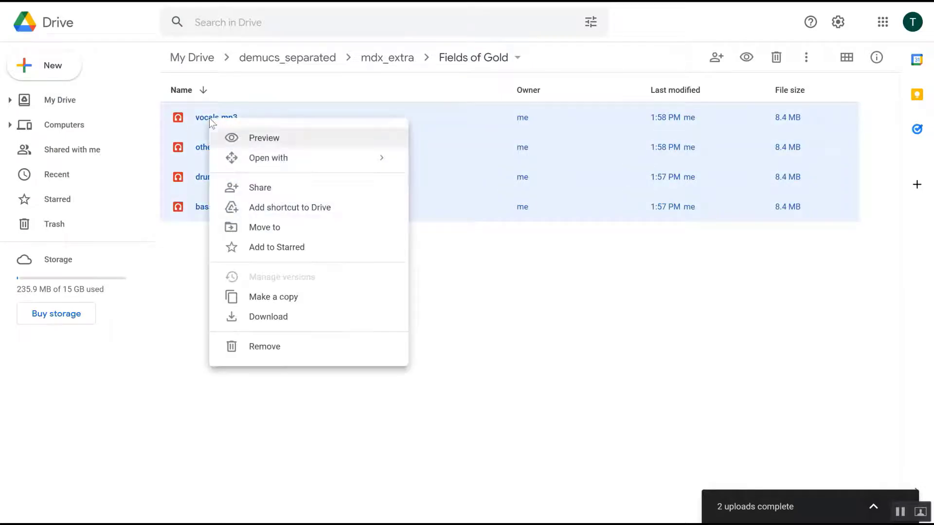
pyautogui.click(271, 315)
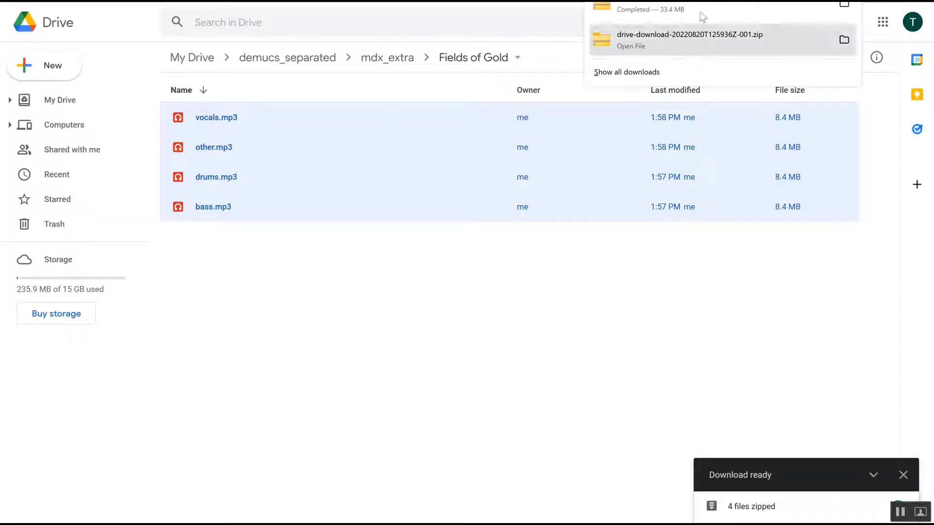
# Step: Show the downloaded zip in its folder and copy both drive-download zip files
pyautogui.click(842, 41)
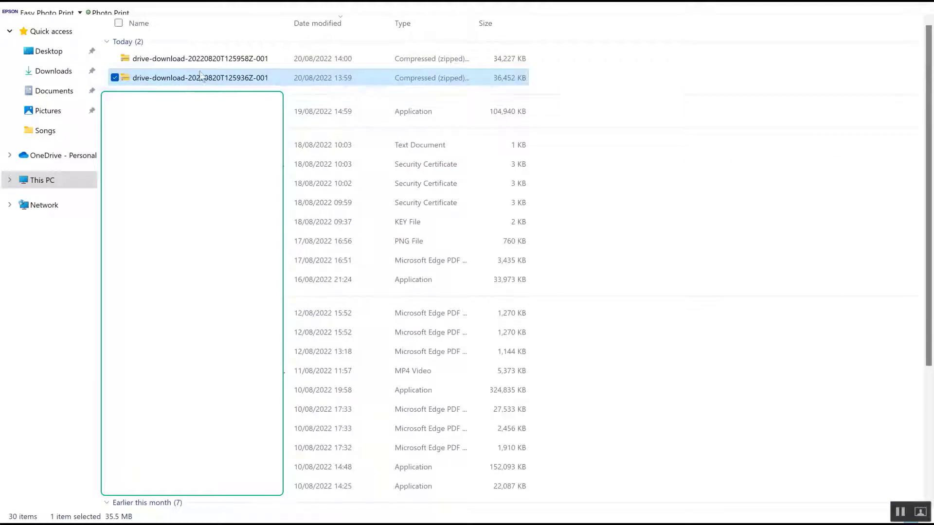
pyautogui.click(196, 60)
pyautogui.keyDown('ctrl'); pyautogui.click(197, 71); pyautogui.keyUp('ctrl')
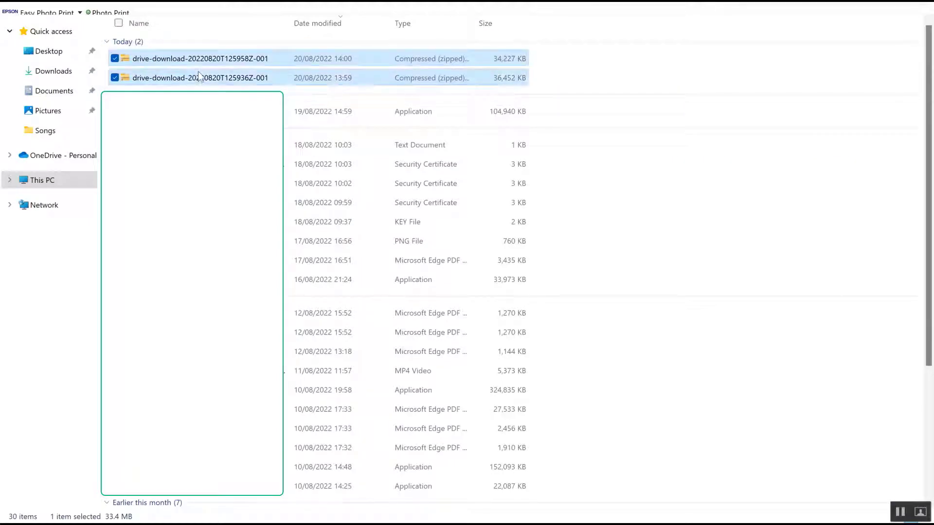
pyautogui.rightClick(198, 72)
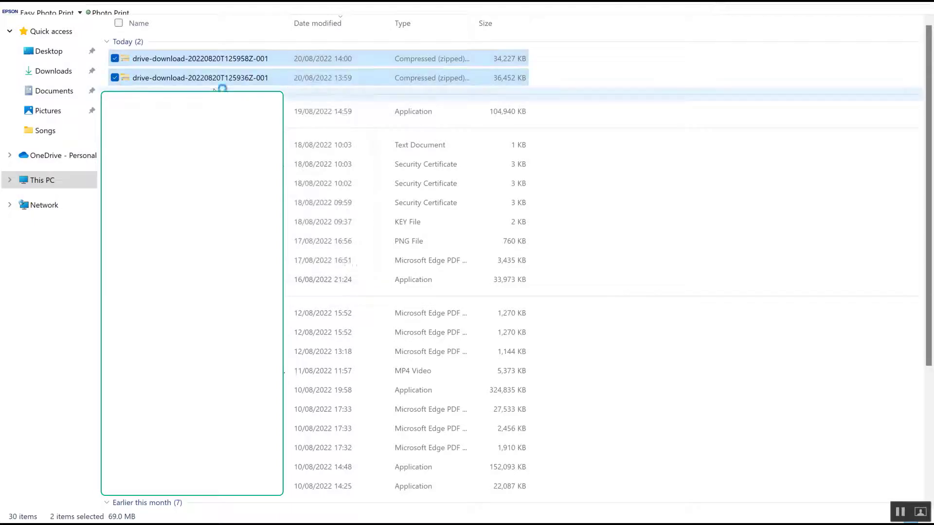
# Step: Paste the two drive-download zip files into the Songs folder
pyautogui.hotkey('alt', 'Tab')
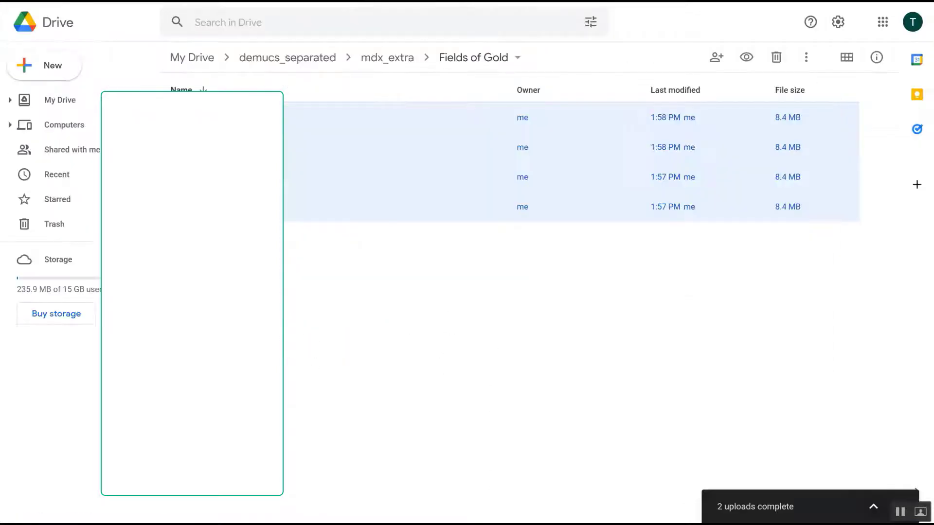
pyautogui.hotkey('alt', 'Tab')
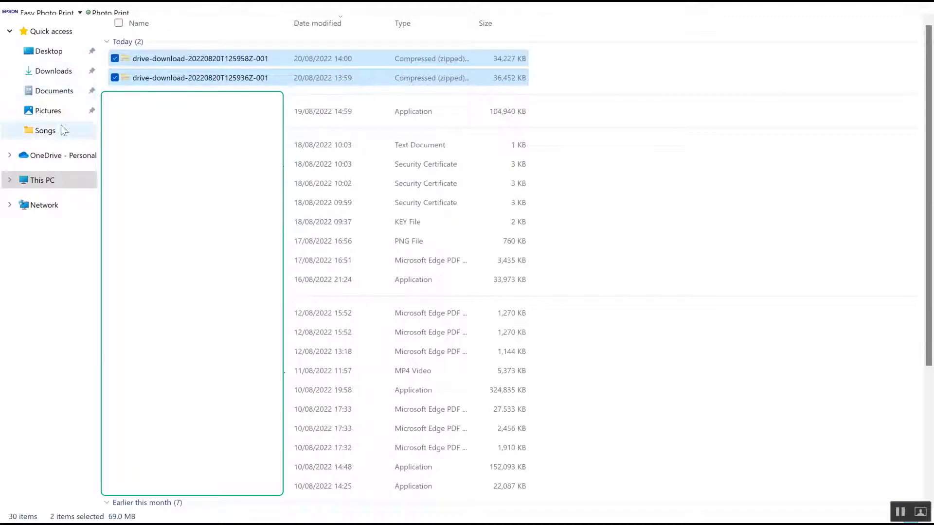
pyautogui.click(46, 131)
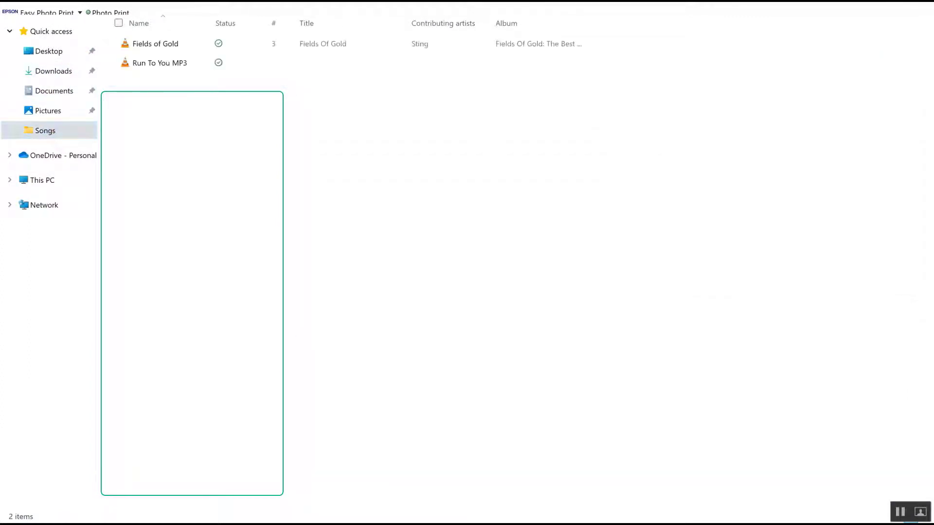
pyautogui.rightClick(286, 127)
pyautogui.hotkey('ctrl', 'v')
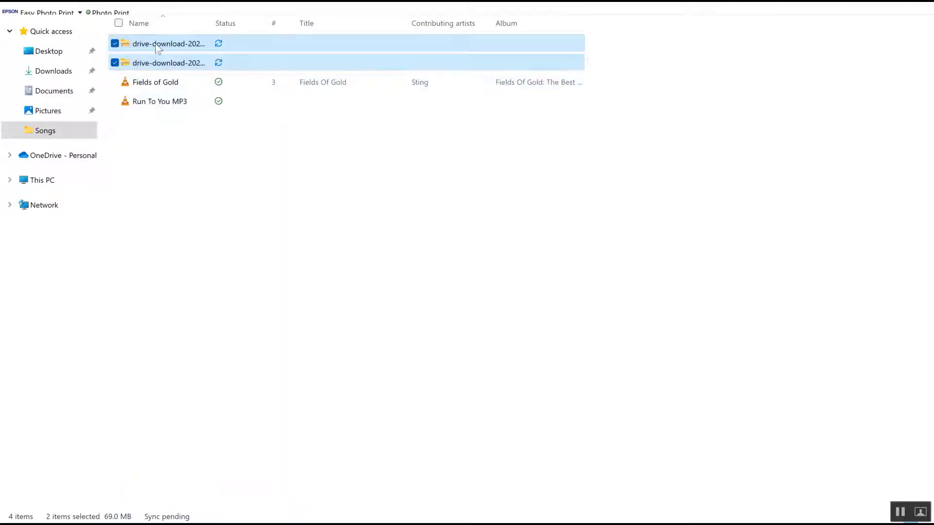
# Step: Extract the drive-download-20220820T125936Z-001 zip into its own folder in Songs
pyautogui.rightClick(155, 42)
pyautogui.click(308, 114)
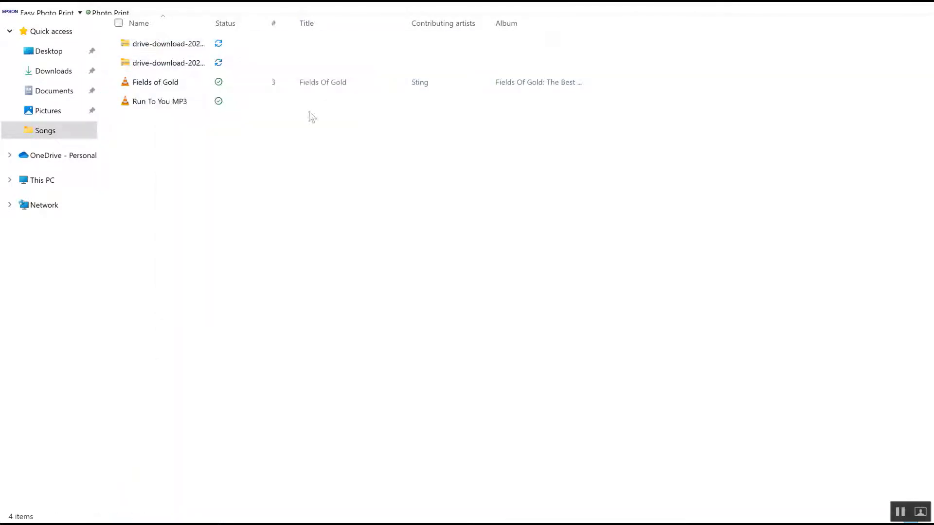
pyautogui.rightClick(166, 49)
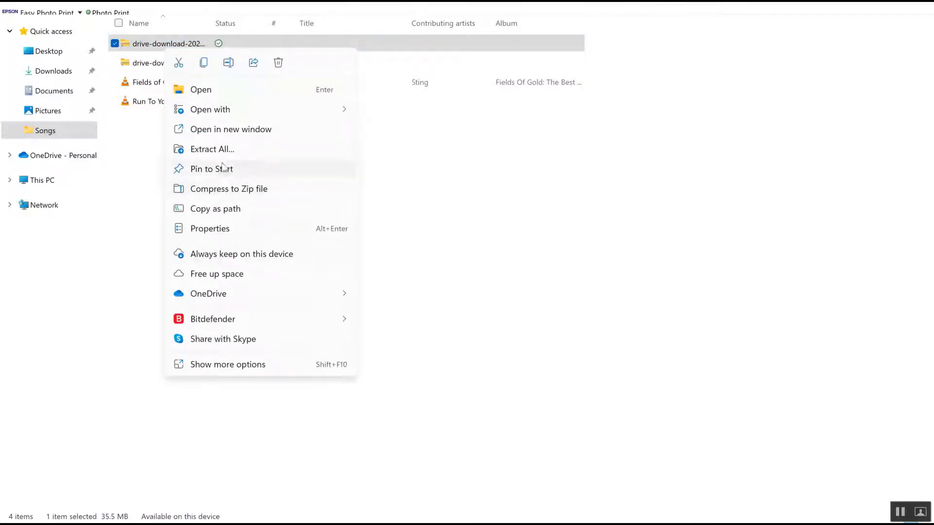
pyautogui.click(226, 150)
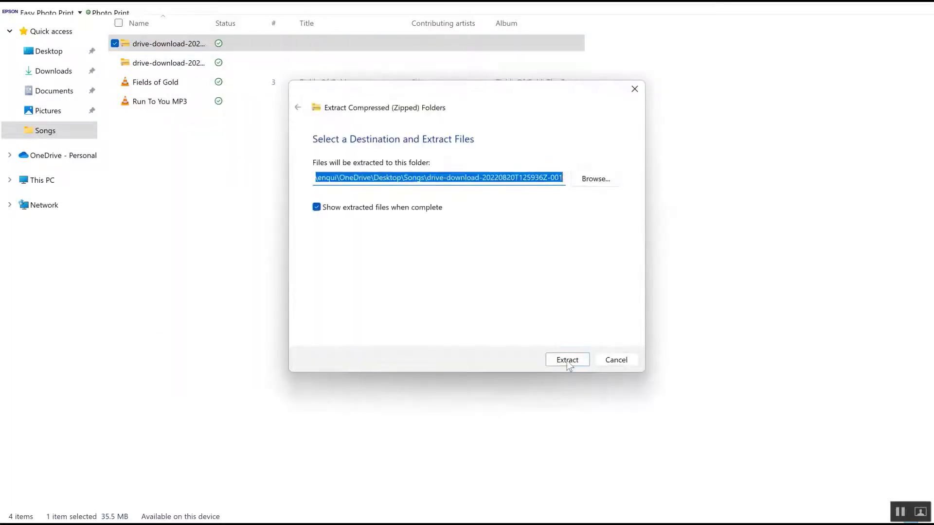
pyautogui.click(568, 361)
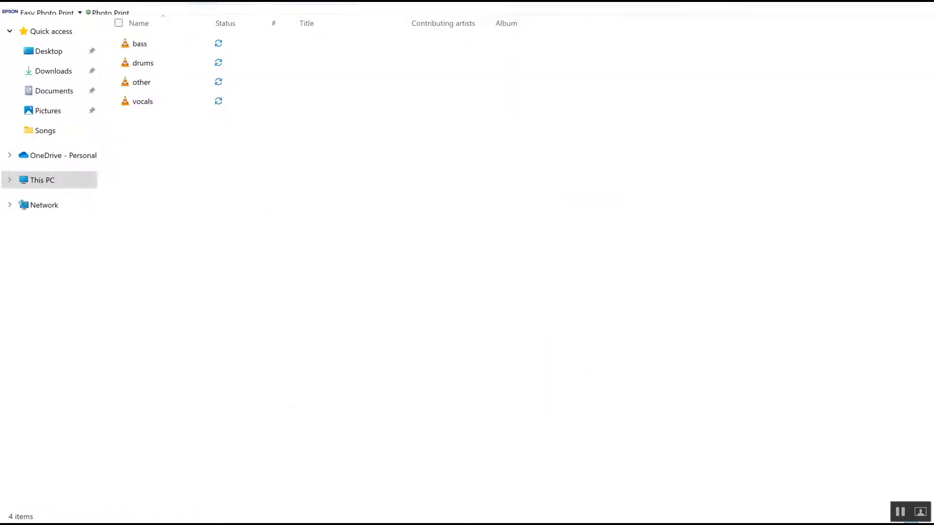
# Step: Extract the drive-download-20220820T125958Z-001 zip into its own folder, then close the Explorer windows
pyautogui.click(202, 3)
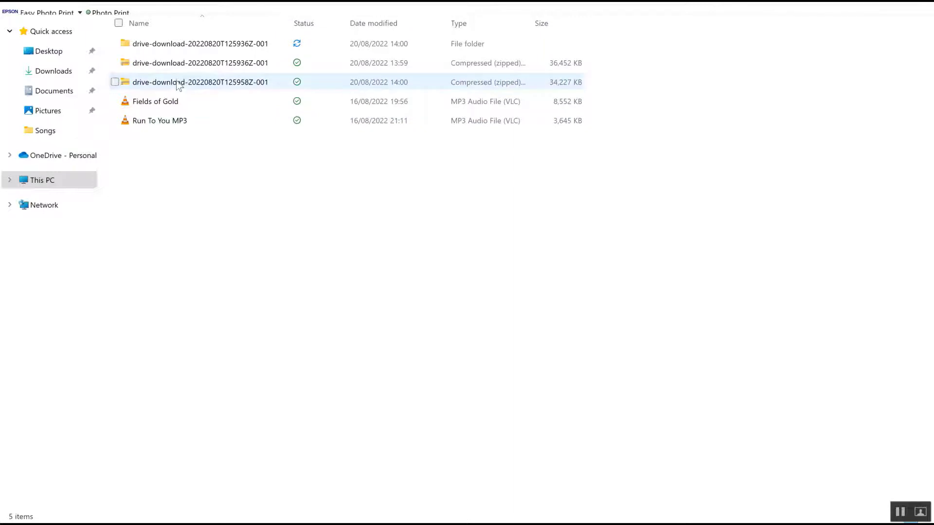
pyautogui.rightClick(178, 86)
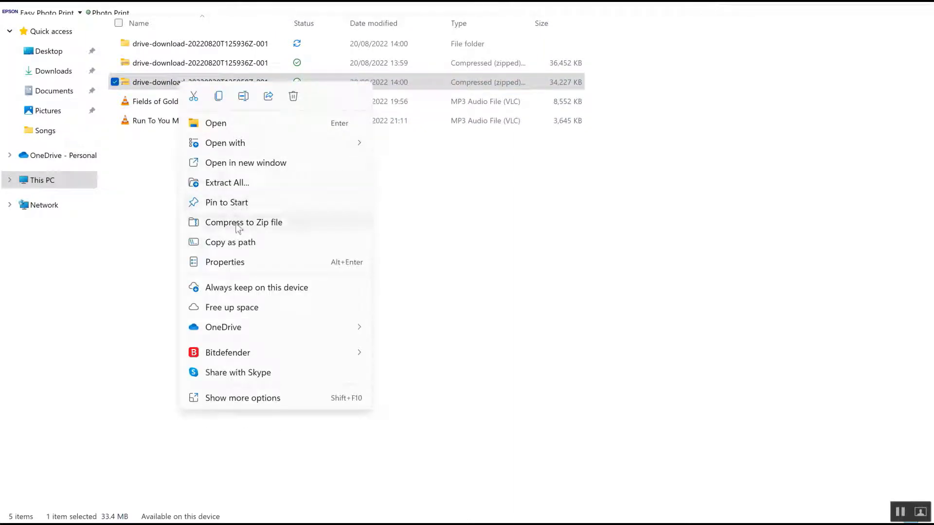
pyautogui.click(229, 183)
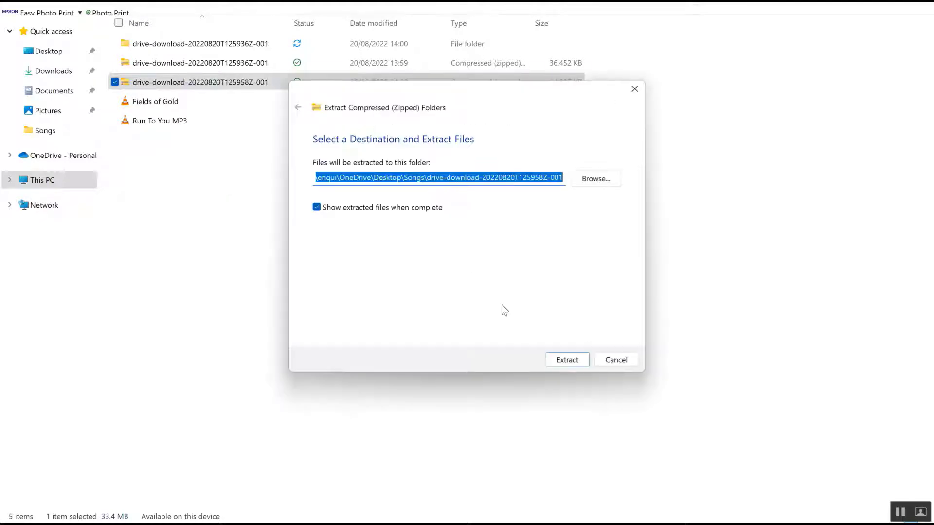
pyautogui.click(570, 359)
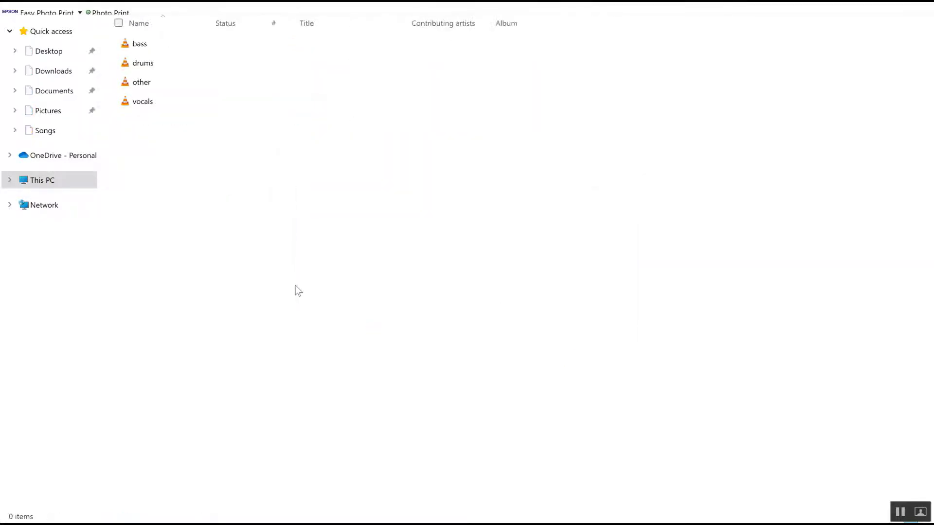
pyautogui.hotkey('alt', 'F4')
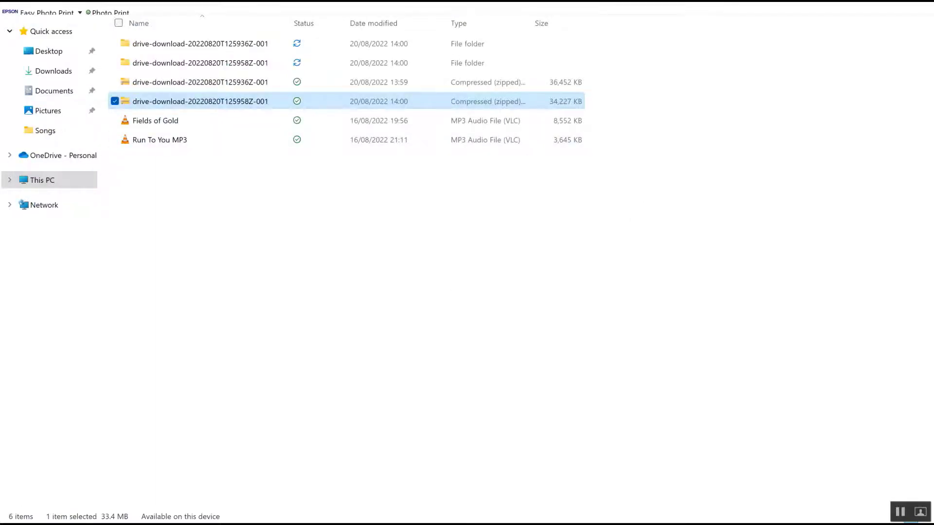
pyautogui.hotkey('alt', 'F4')
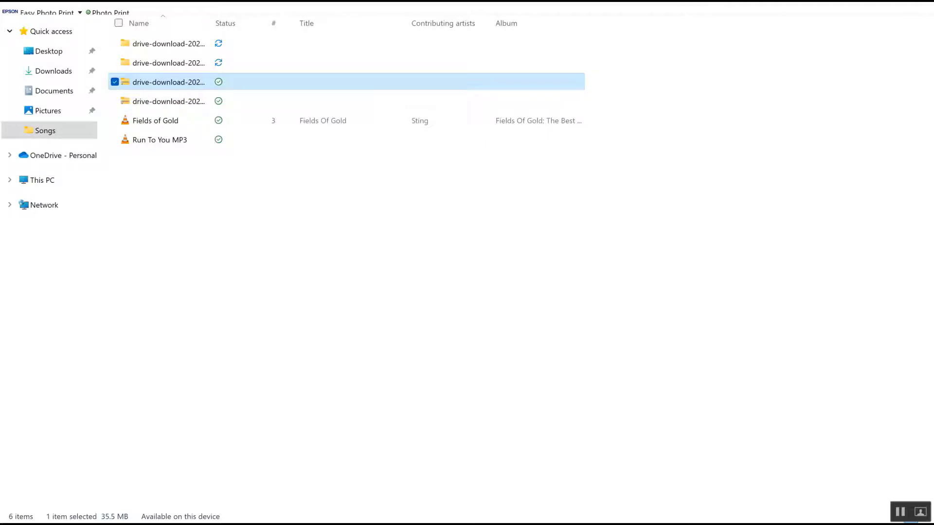
pyautogui.hotkey('alt', 'F4')
# Step: Import the bass, drums, other and vocals stems from the first drive-download folder into Audacity
pyautogui.click(229, 352)
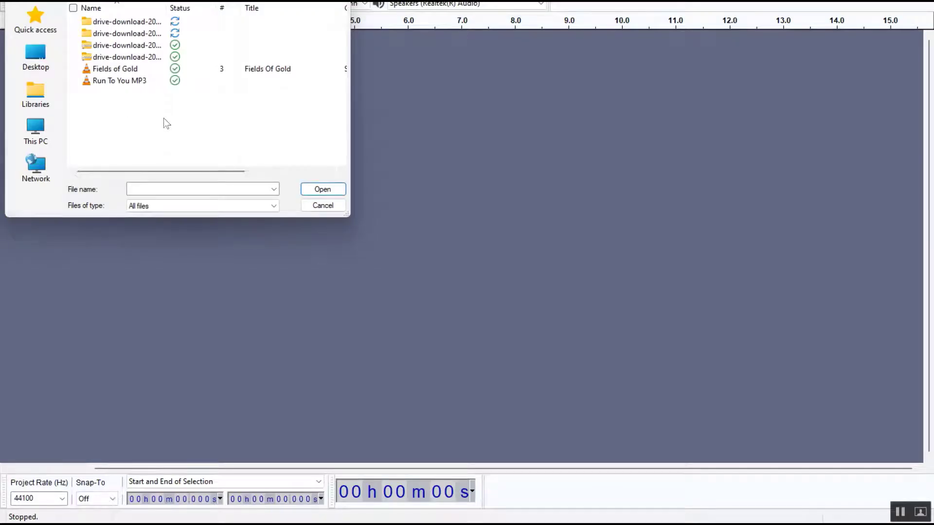
pyautogui.doubleClick(126, 25)
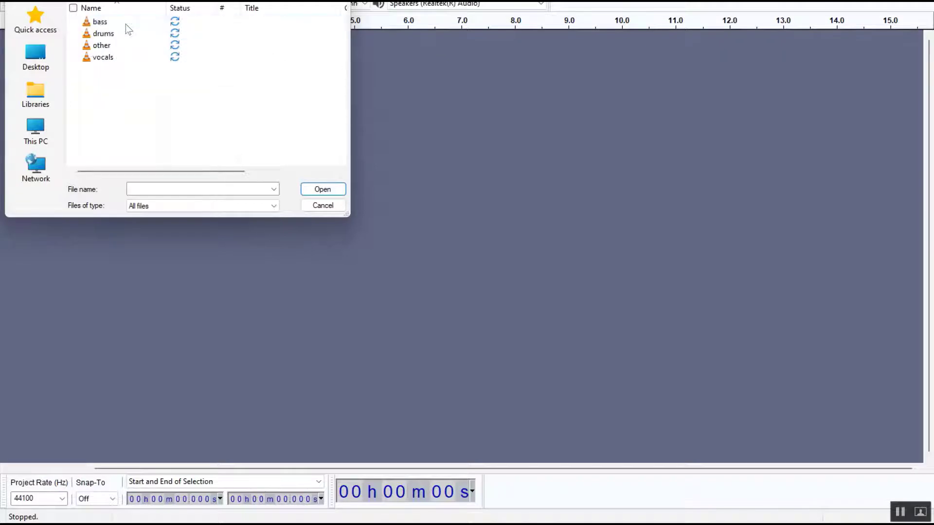
pyautogui.moveTo(105, 61); pyautogui.dragTo(104, 28)
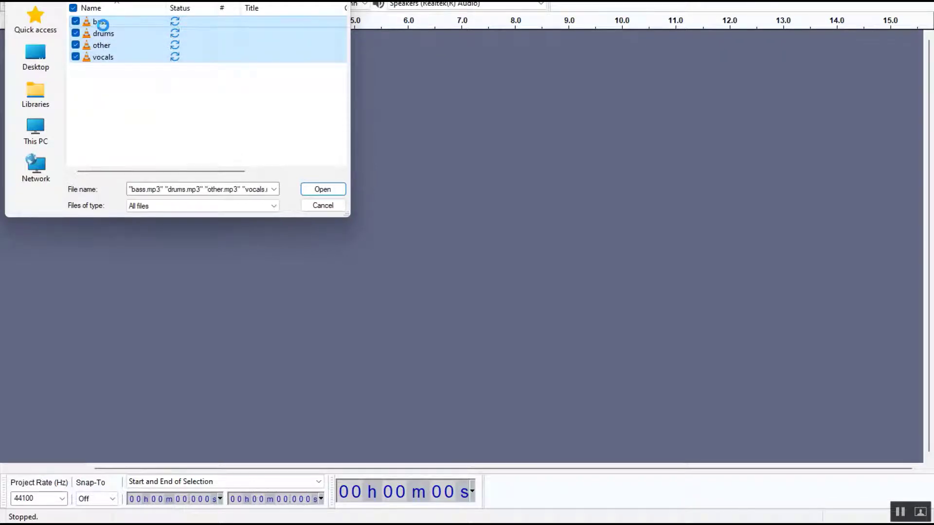
pyautogui.rightClick(103, 28)
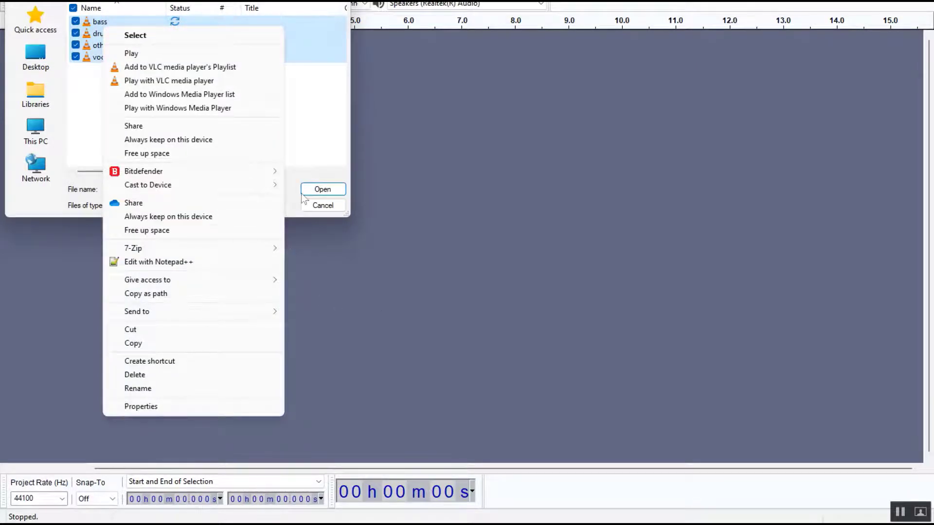
pyautogui.click(466, 289)
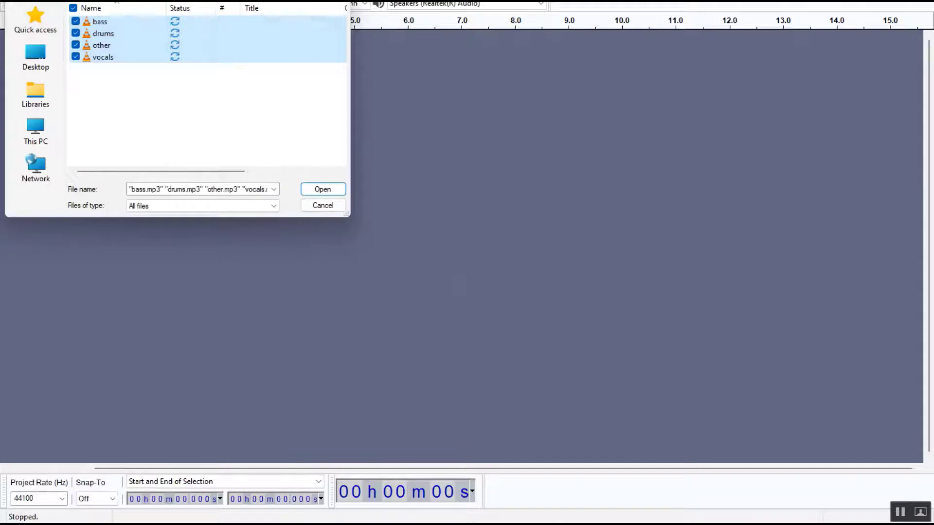
pyautogui.click(314, 191)
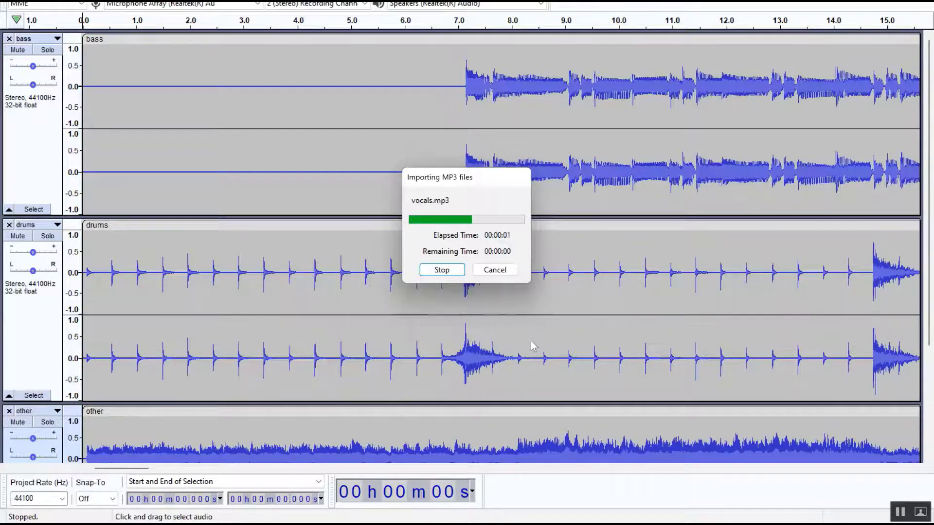
# Step: Play back the imported stems together from the start to listen to the separation
pyautogui.scroll(9, 531, 341)
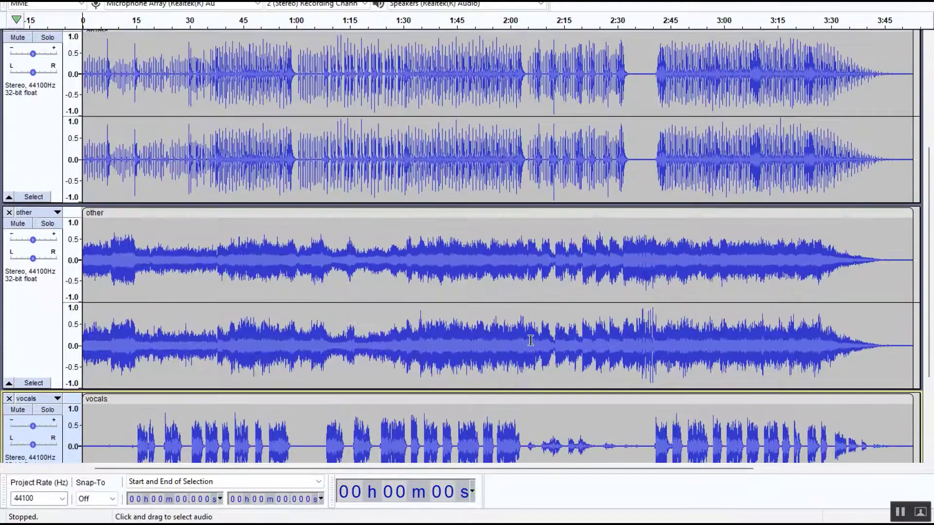
pyautogui.scroll(-9, 531, 341)
pyautogui.scroll(9, 530, 341)
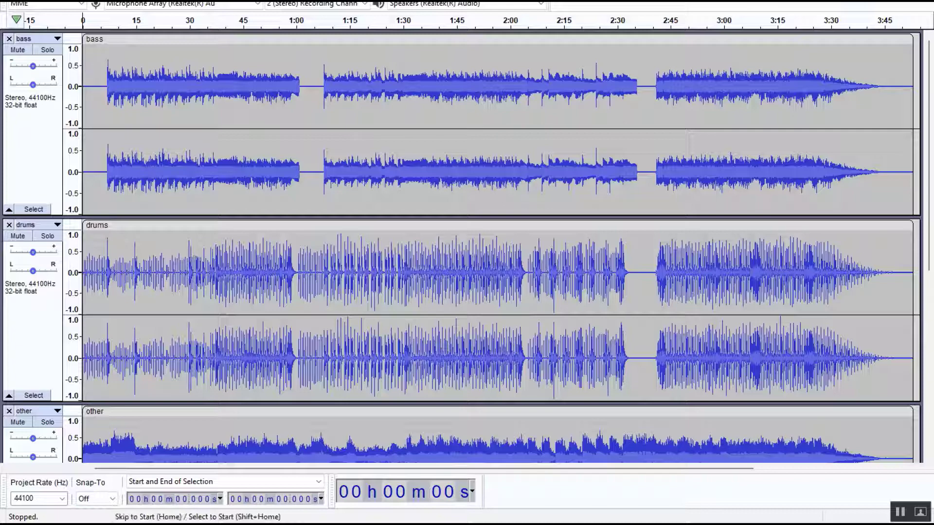
pyautogui.press('space')
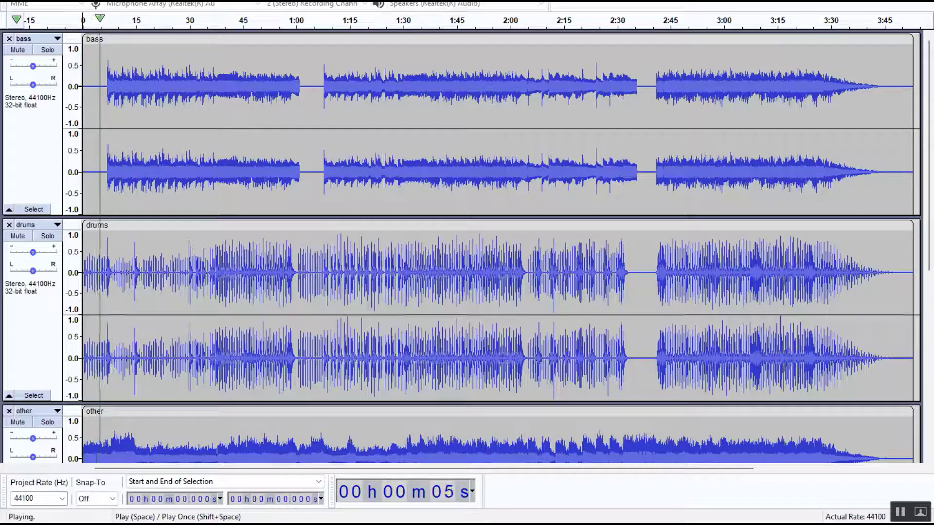
pyautogui.press('space')
pyautogui.press('space')
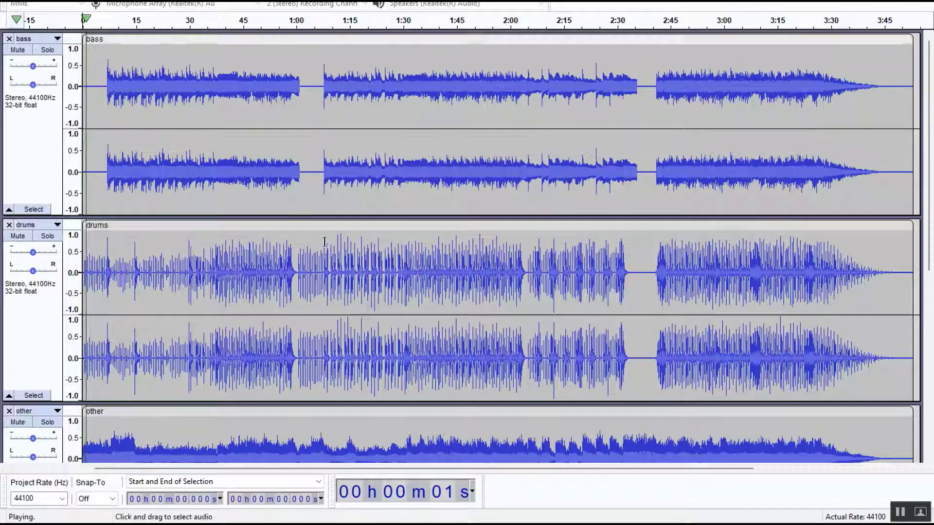
pyautogui.press('space')
# Step: Mute the other track, play the remaining stems, then unmute the other track
pyautogui.scroll(-5, 443, 294)
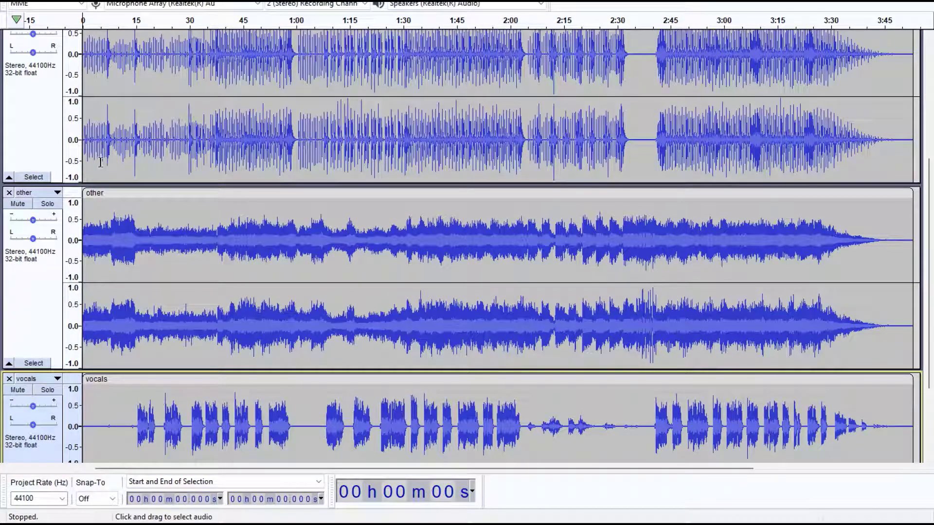
pyautogui.click(19, 204)
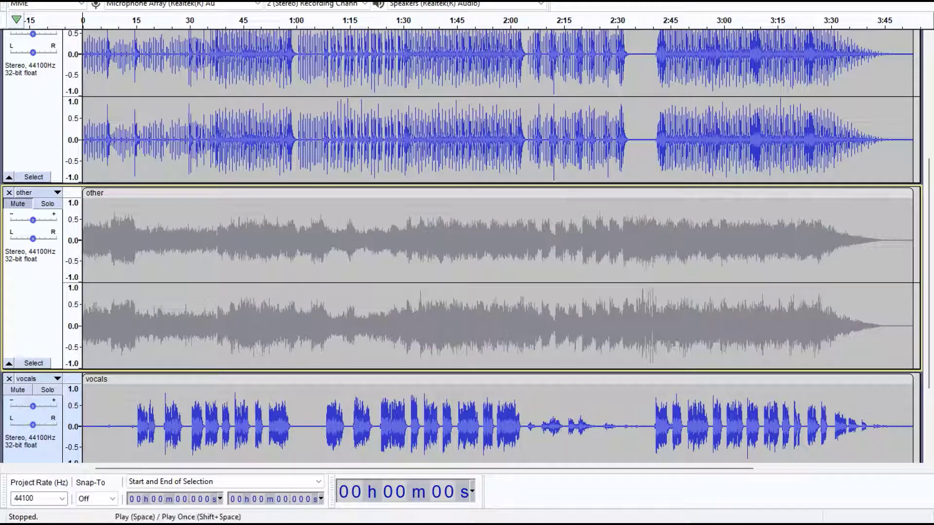
pyautogui.press('space')
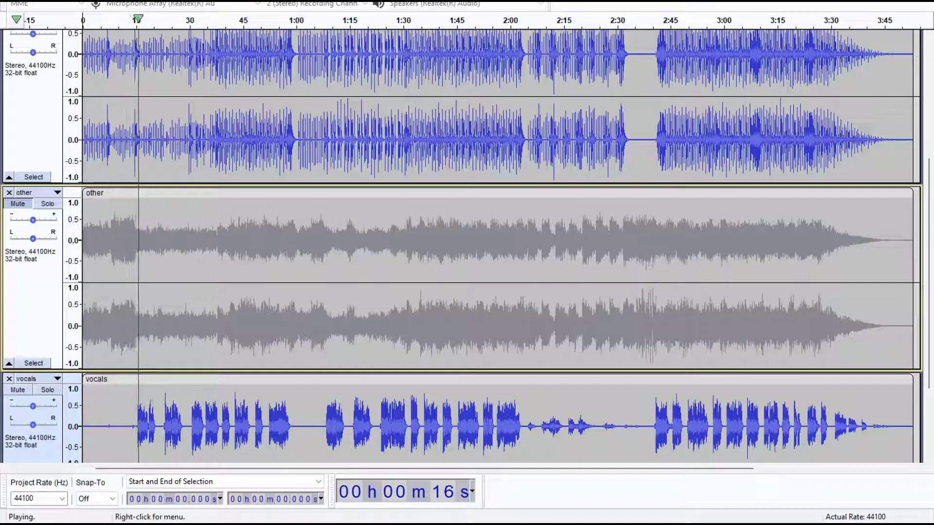
pyautogui.press('space')
pyautogui.press('space')
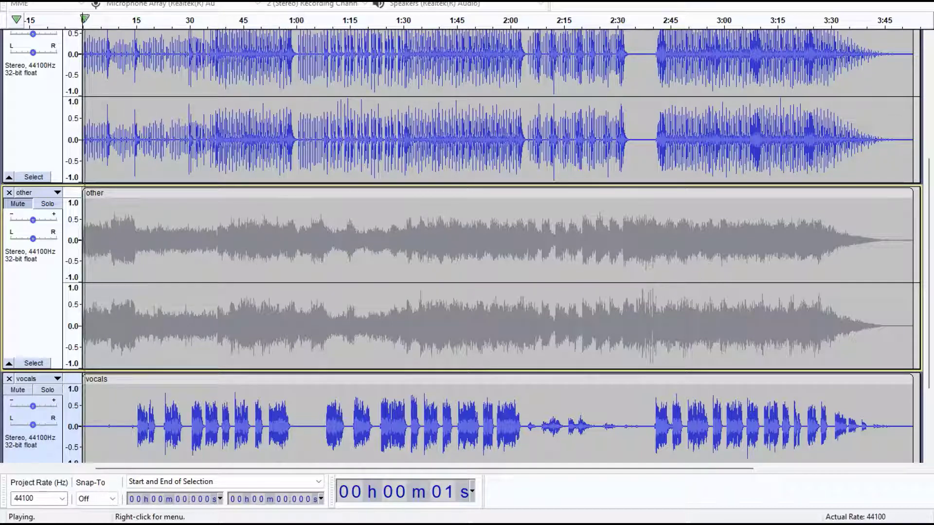
pyautogui.press('space')
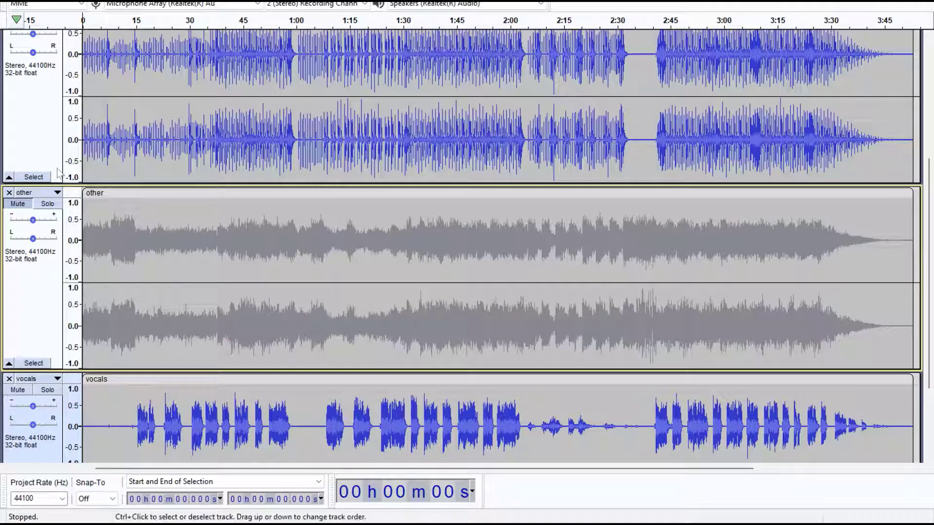
pyautogui.click(22, 207)
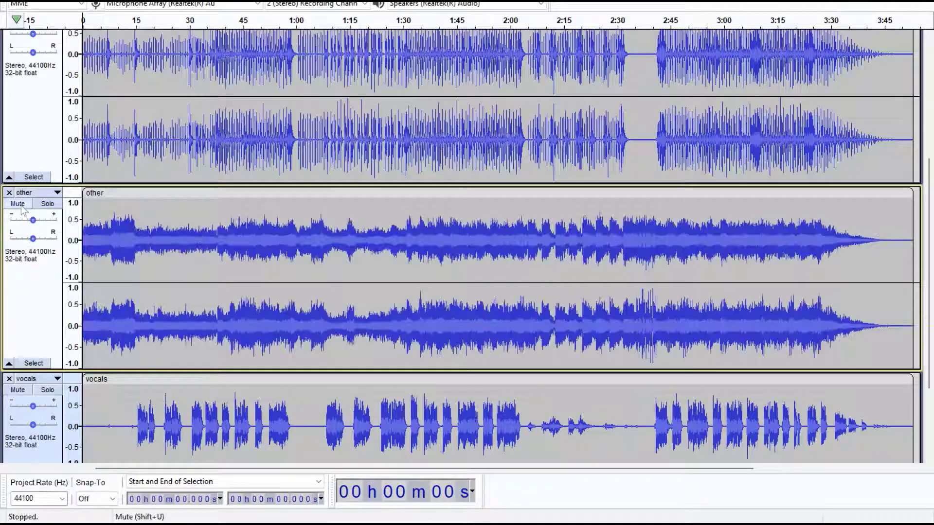
# Step: Mute the vocals track, play the instrumental mix from the start and from about 27 seconds, then unmute vocals
pyautogui.scroll(-3, 45, 334)
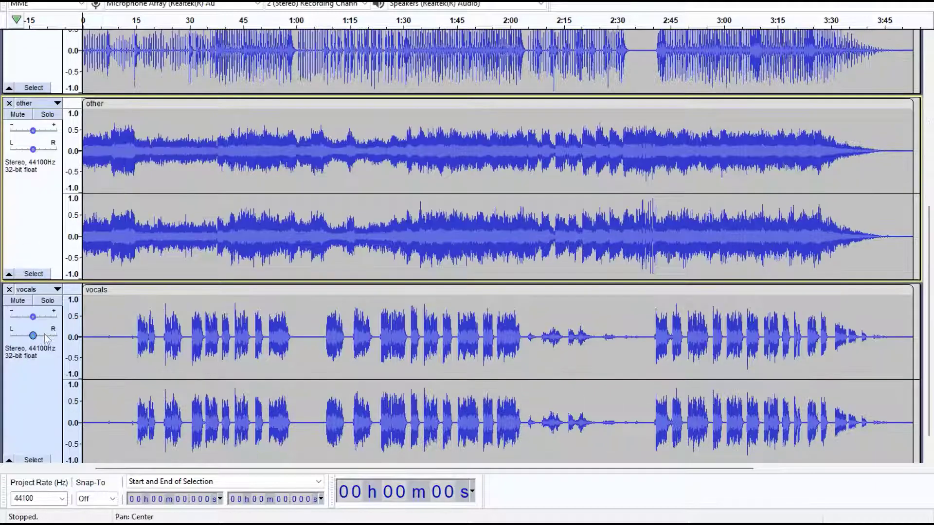
pyautogui.click(24, 305)
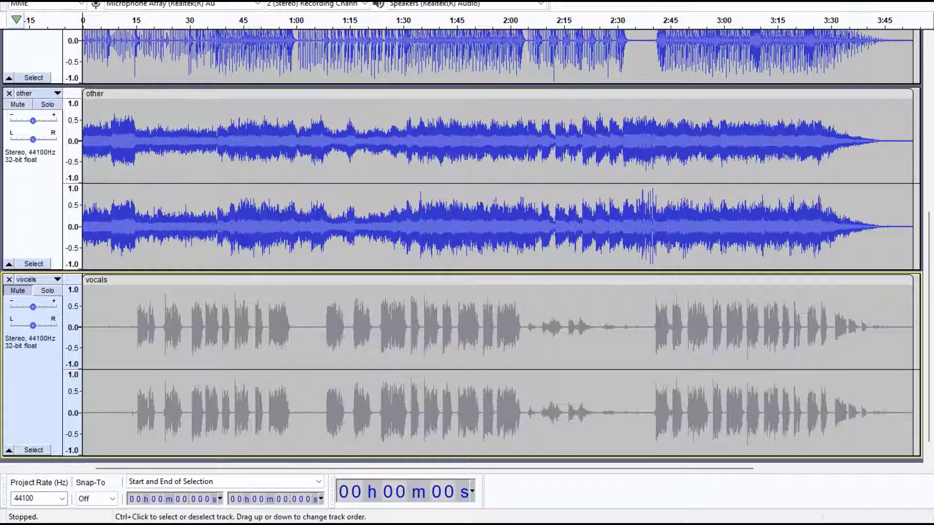
pyautogui.press('space')
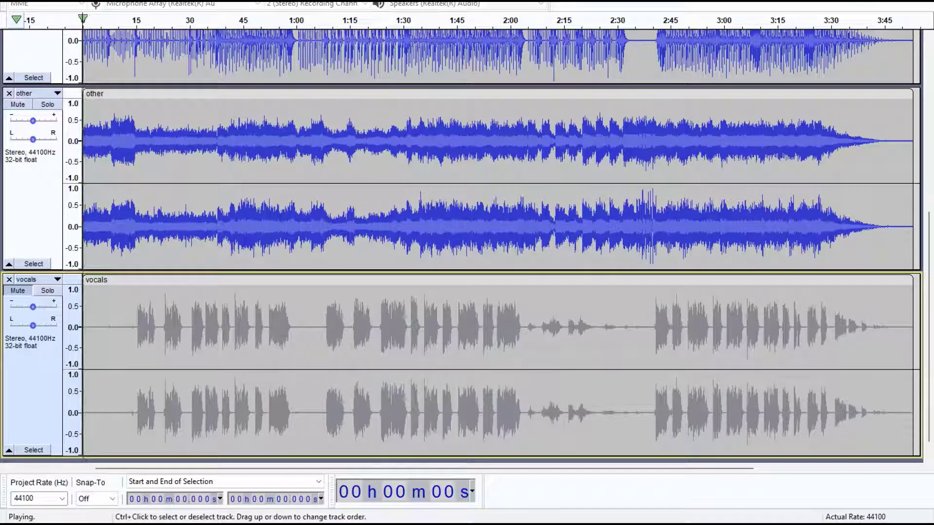
pyautogui.press('space')
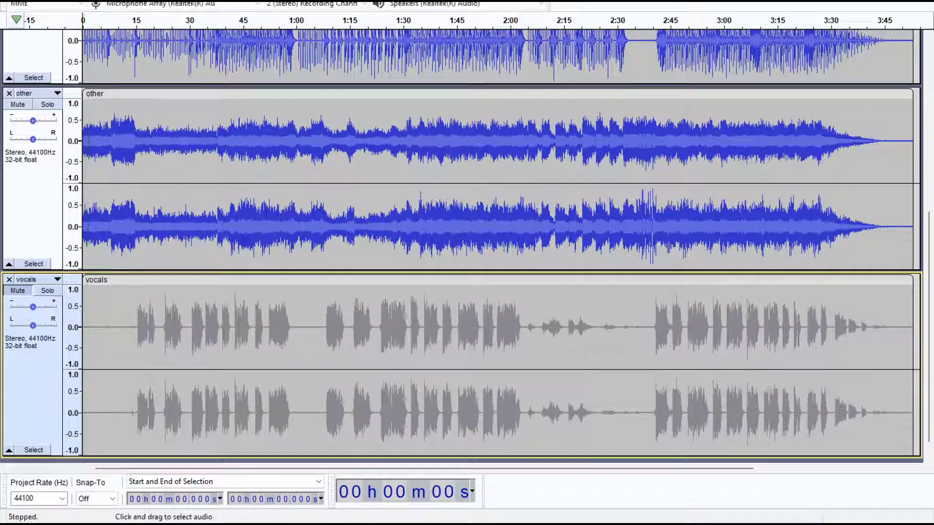
pyautogui.click(177, 335)
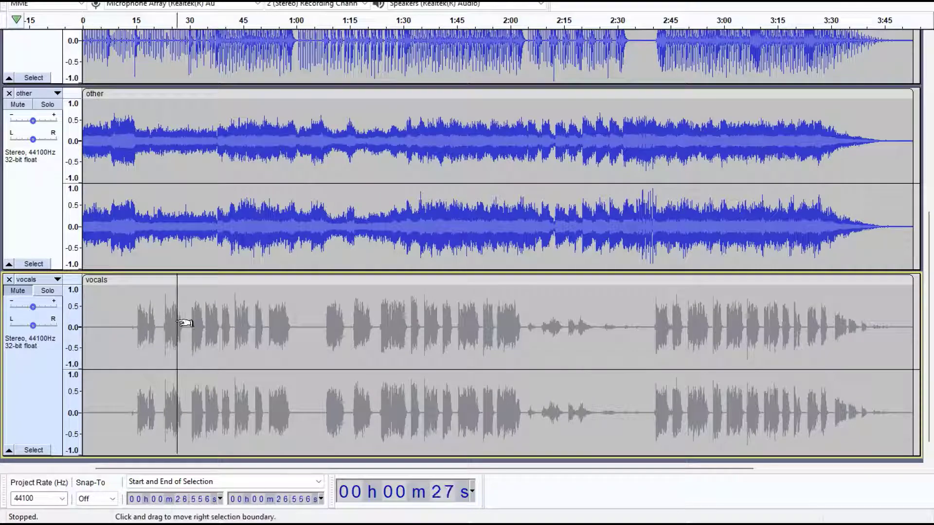
pyautogui.press('space')
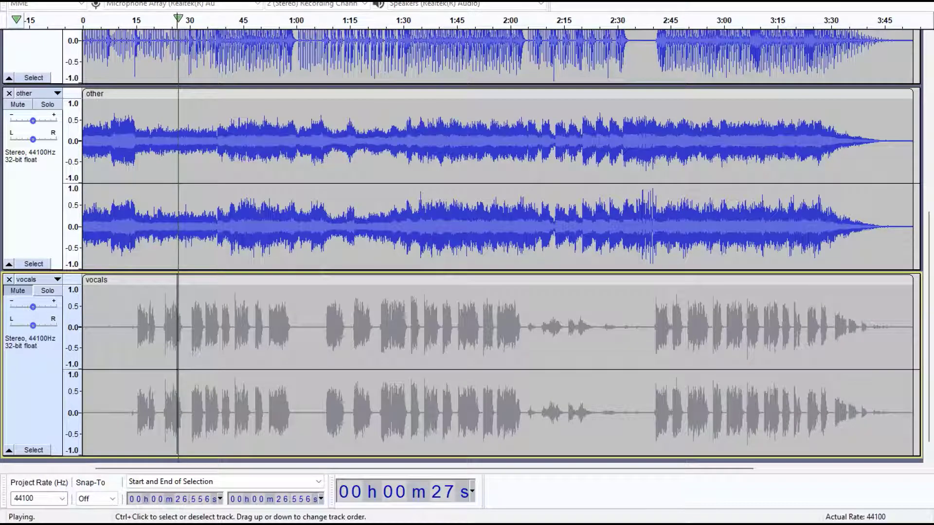
pyautogui.press('space')
pyautogui.press('space')
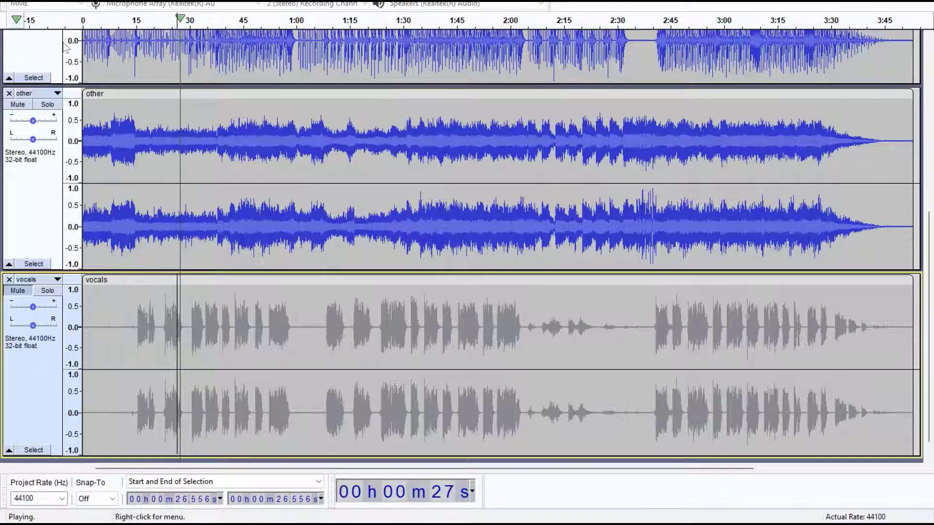
pyautogui.press('space')
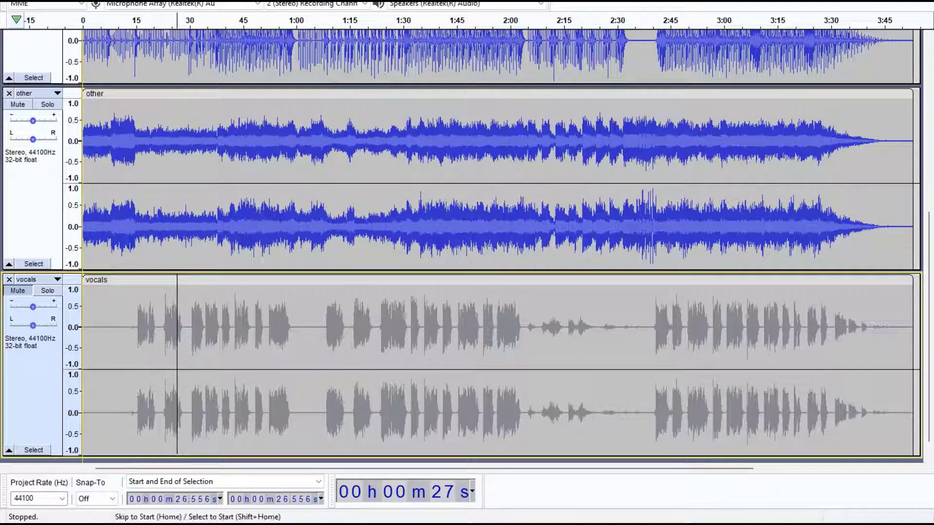
pyautogui.press('Home')
pyautogui.scroll(4, 270, 304)
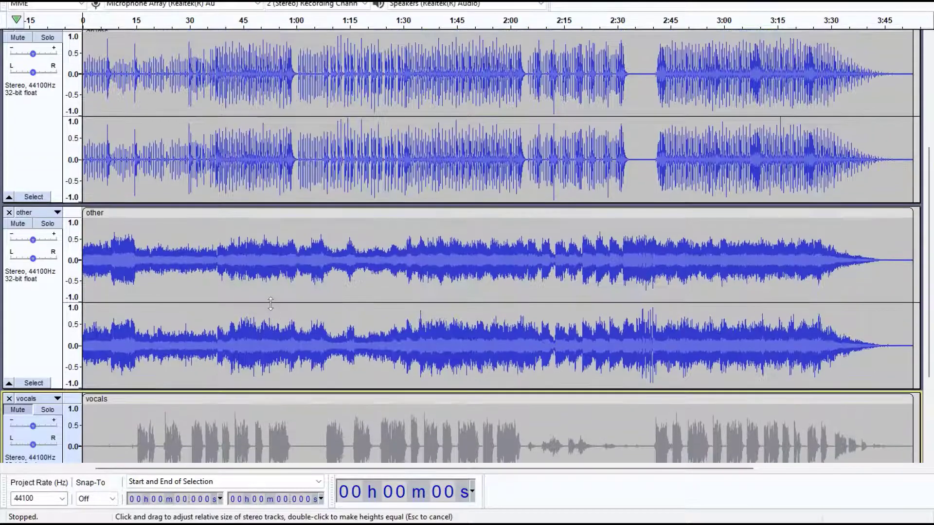
pyautogui.scroll(-2, 4, 321)
pyautogui.click(17, 341)
pyautogui.scroll(-2, 21, 345)
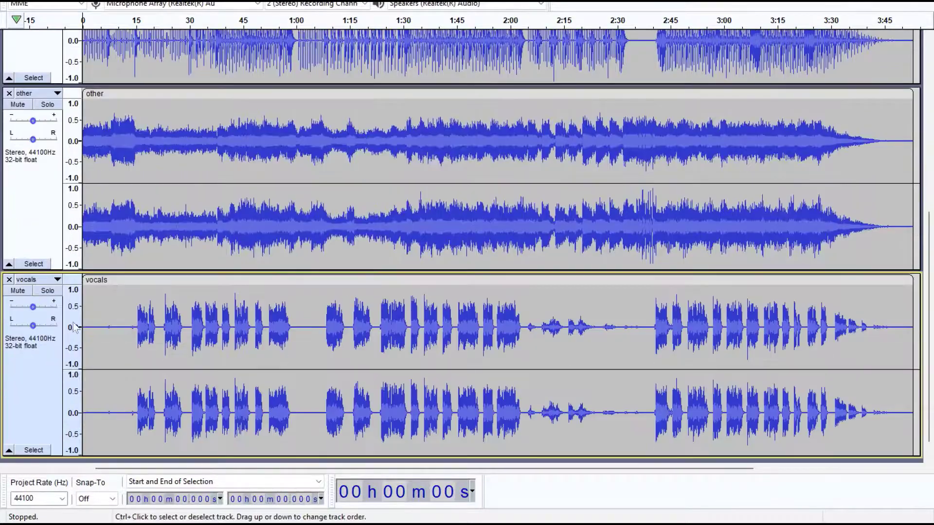
pyautogui.scroll(9, 180, 286)
pyautogui.scroll(3, 180, 286)
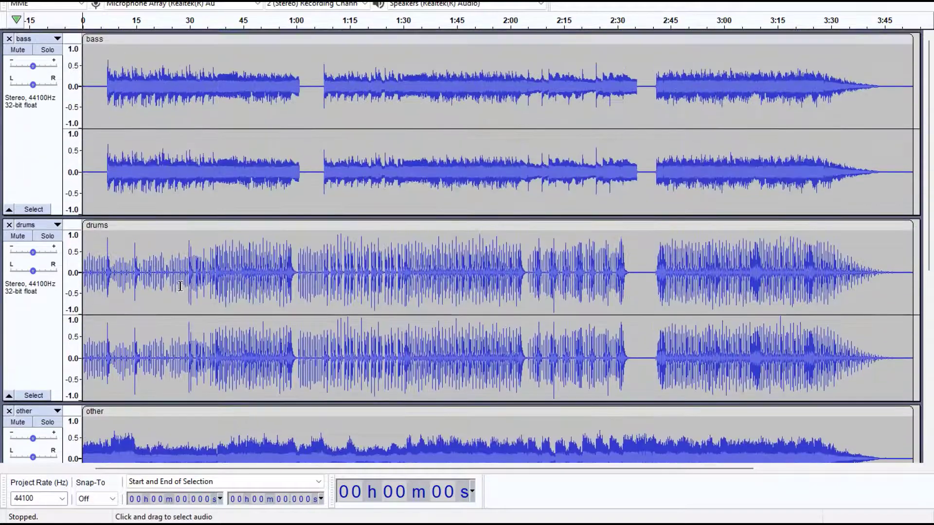
pyautogui.scroll(-8, 179, 286)
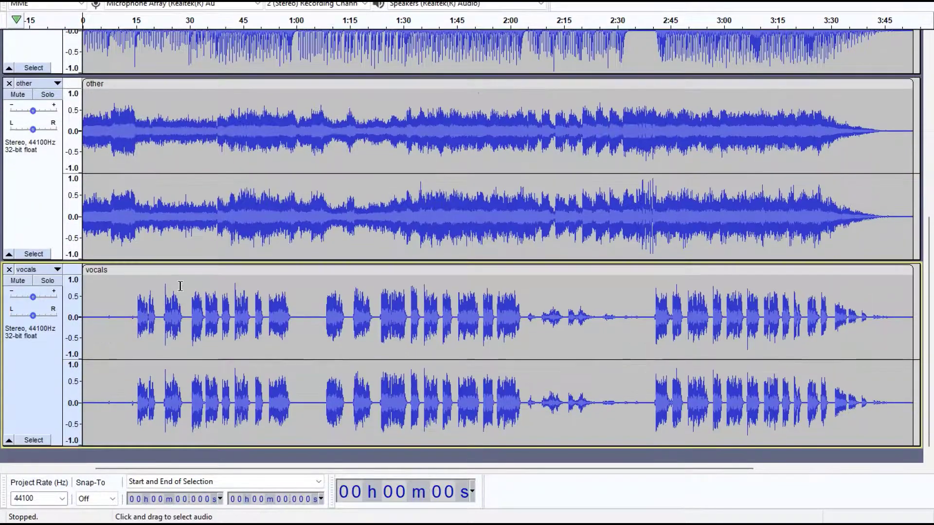
pyautogui.scroll(8, 180, 286)
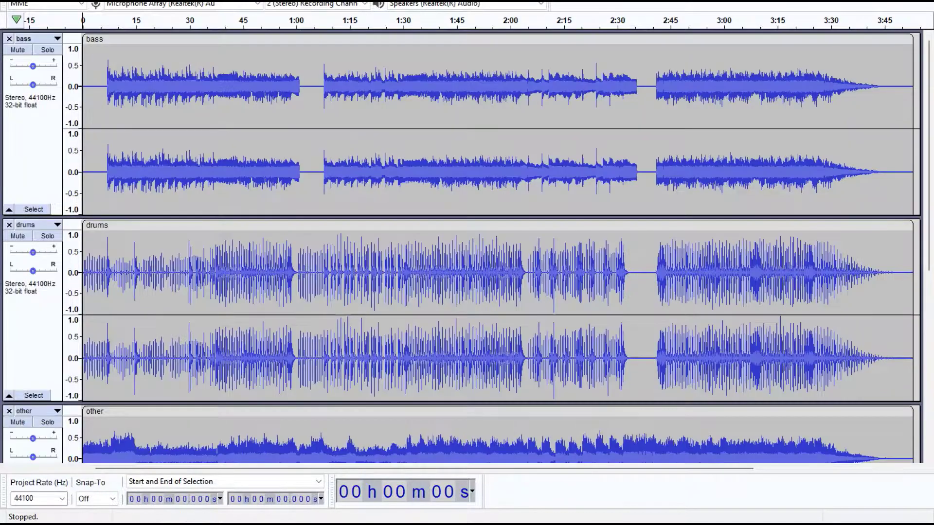
pyautogui.hotkey('alt', 'f')
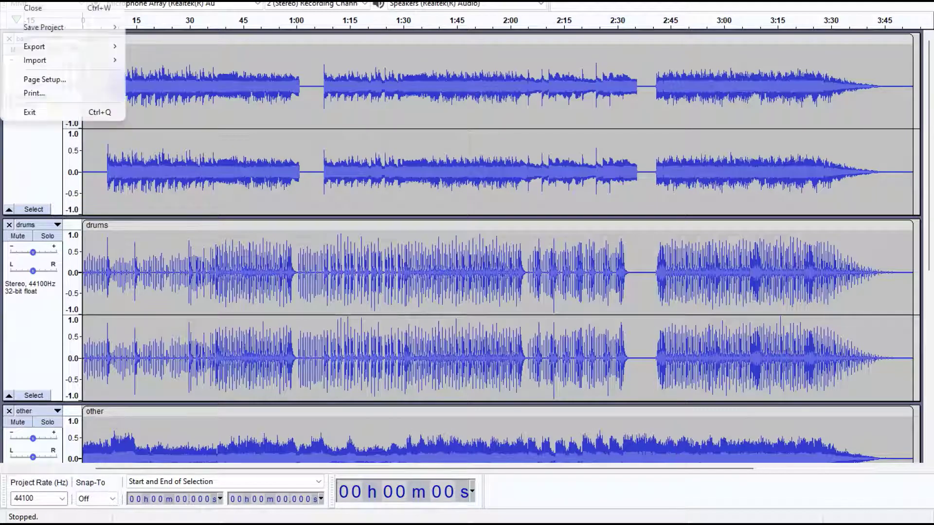
pyautogui.moveTo(56, 64)
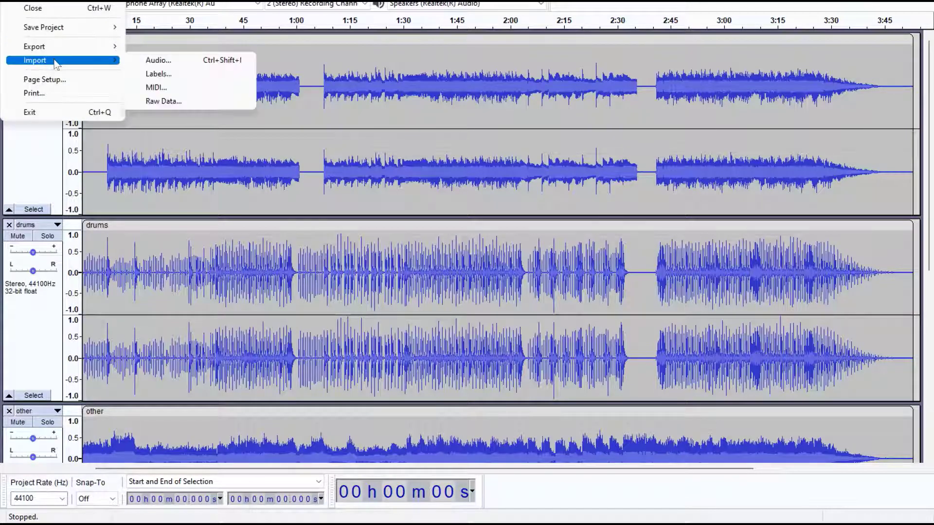
# Step: Select the bass track and cut its audio out
pyautogui.click(30, 162)
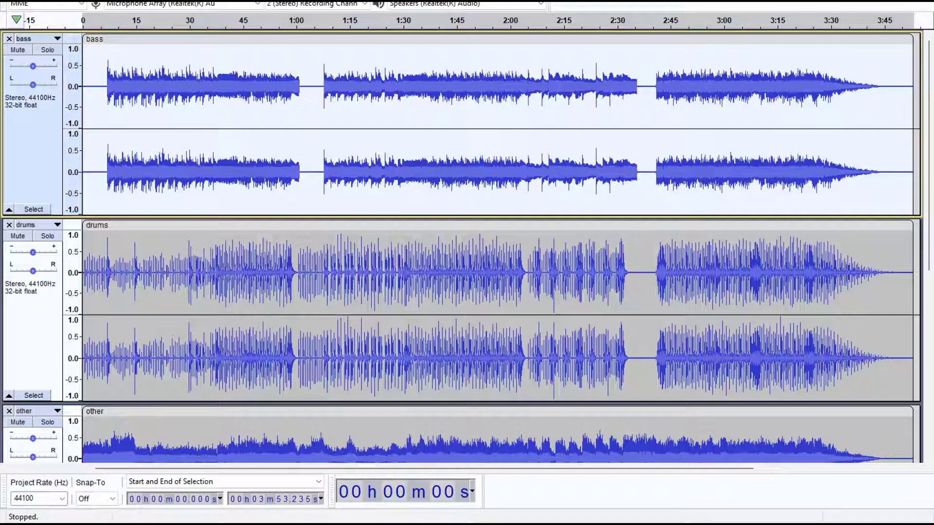
pyautogui.rightClick(40, 145)
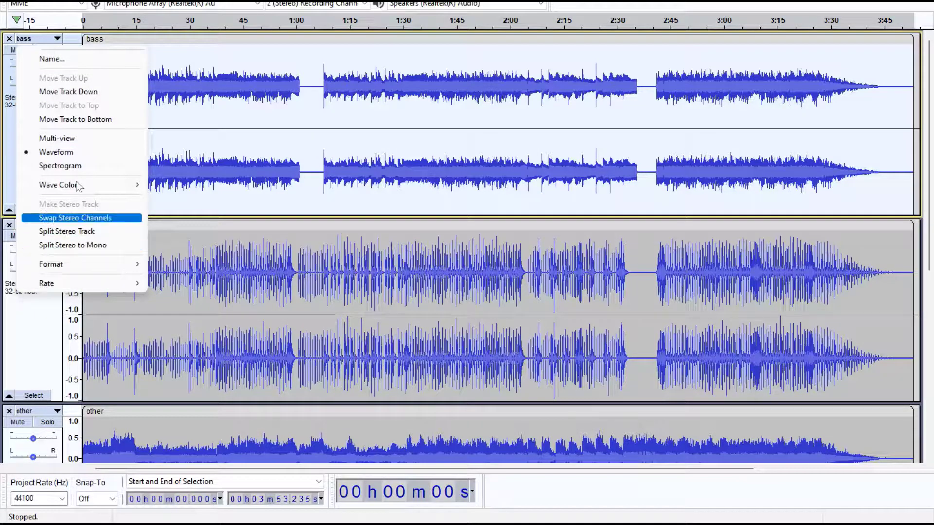
pyautogui.rightClick(214, 193)
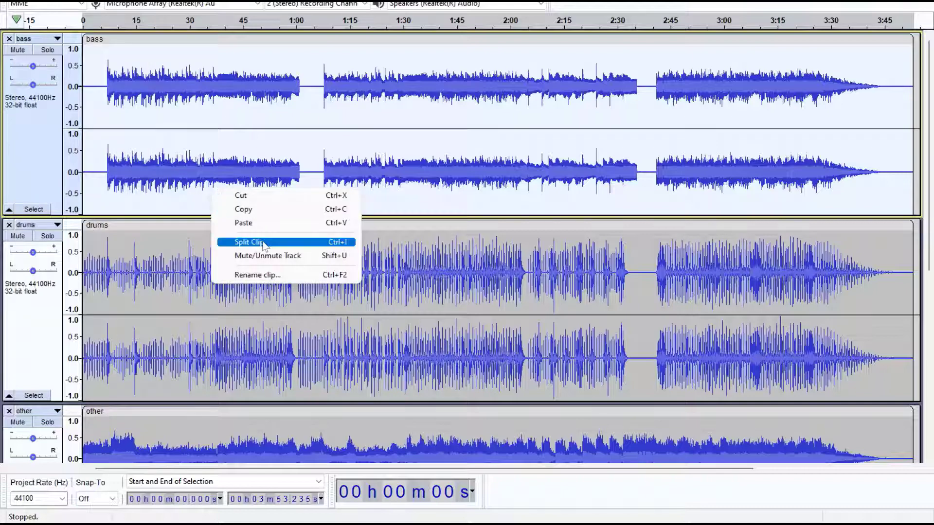
pyautogui.click(248, 196)
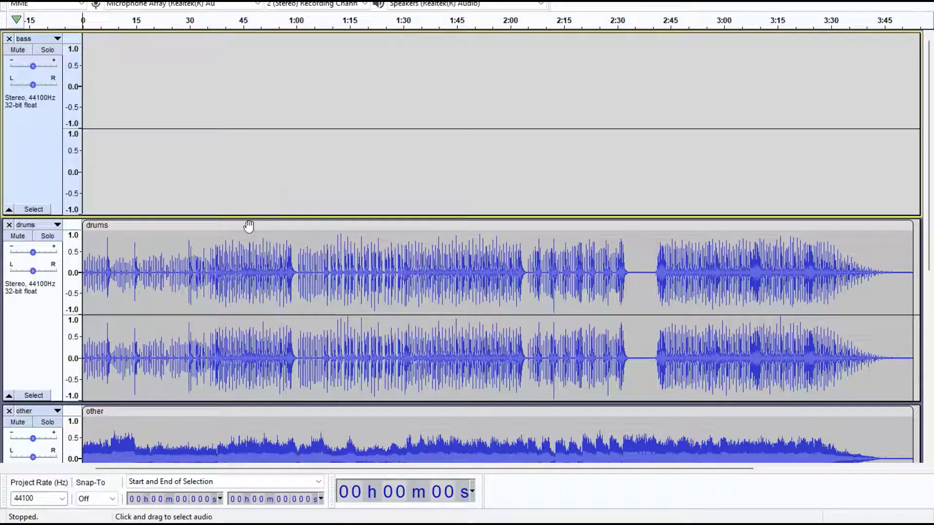
# Step: Try to cut and then delete the drums track's audio without any audio selected
pyautogui.rightClick(250, 298)
pyautogui.click(285, 307)
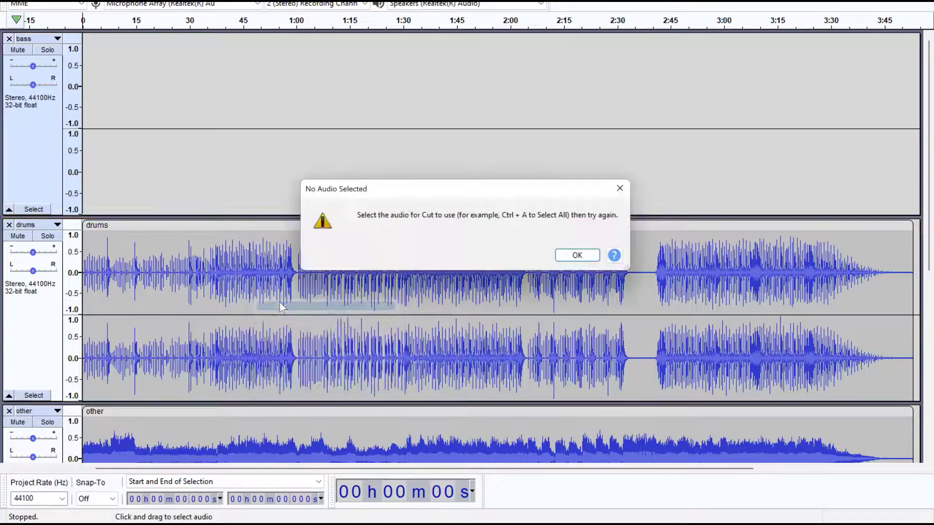
pyautogui.click(584, 263)
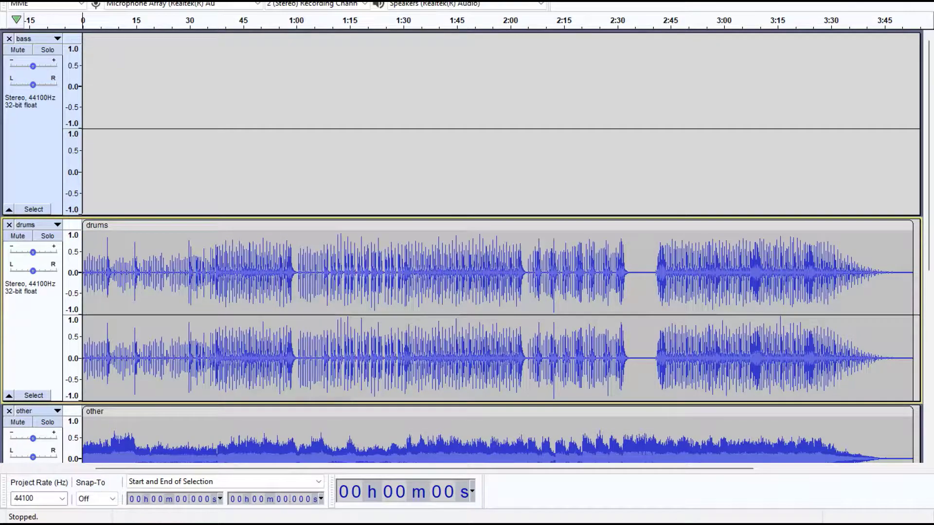
pyautogui.hotkey('alt', 'e')
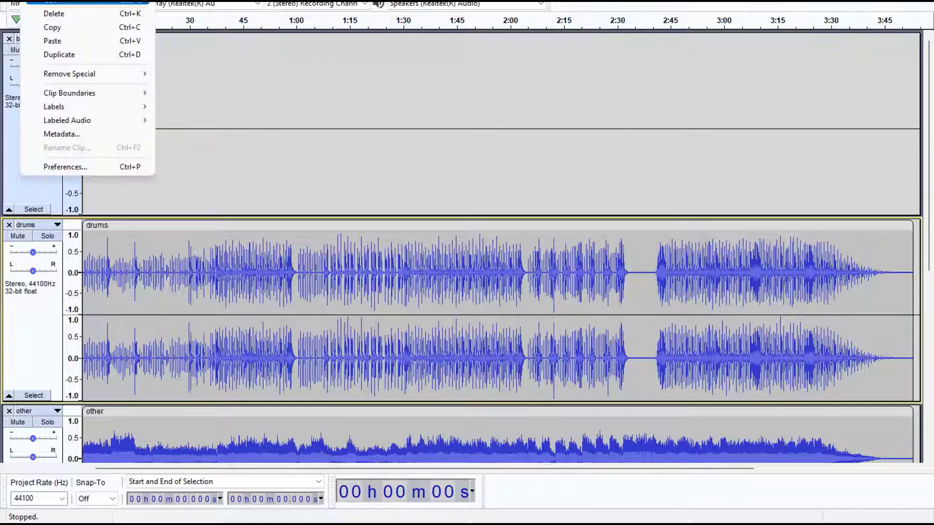
pyautogui.click(63, 16)
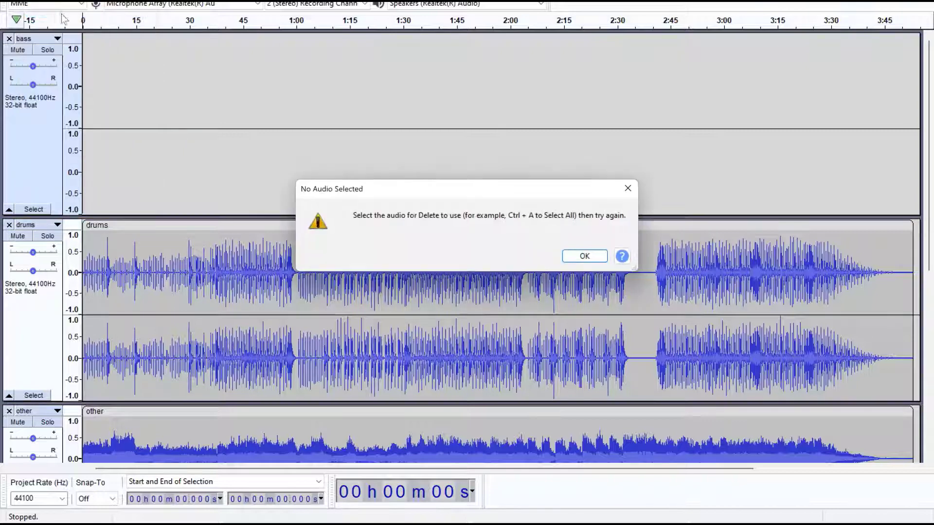
pyautogui.click(583, 256)
# Step: Select all audio in the project and delete it, emptying every stem track
pyautogui.hotkey('ctrl', 'a')
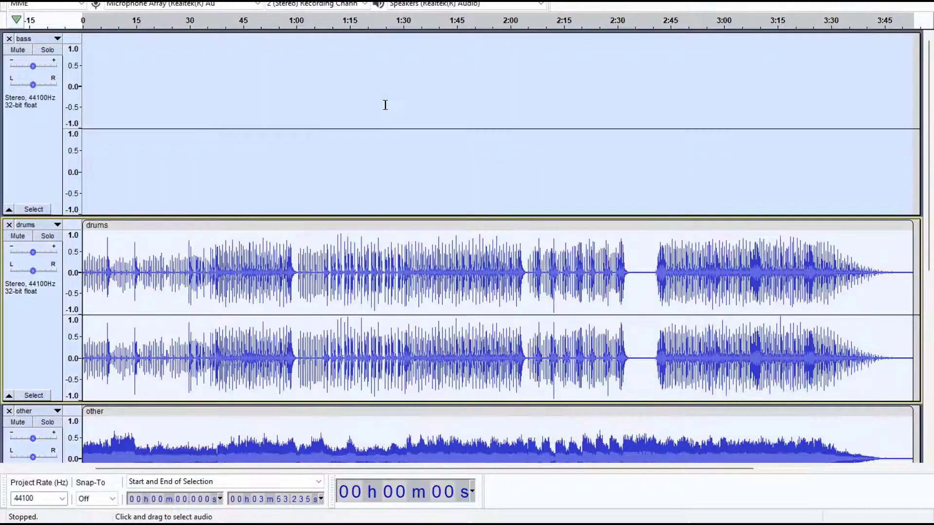
pyautogui.hotkey('alt', 'e')
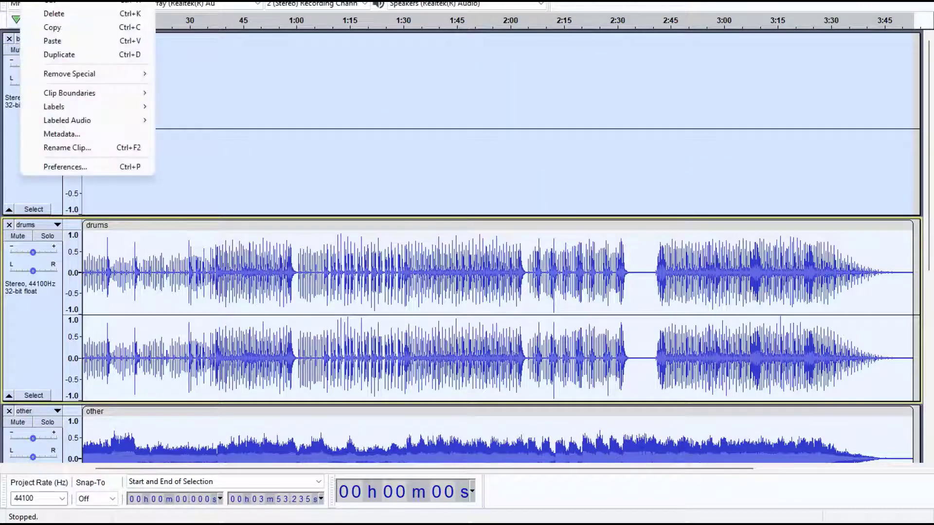
pyautogui.click(54, 14)
pyautogui.scroll(-5, 256, 196)
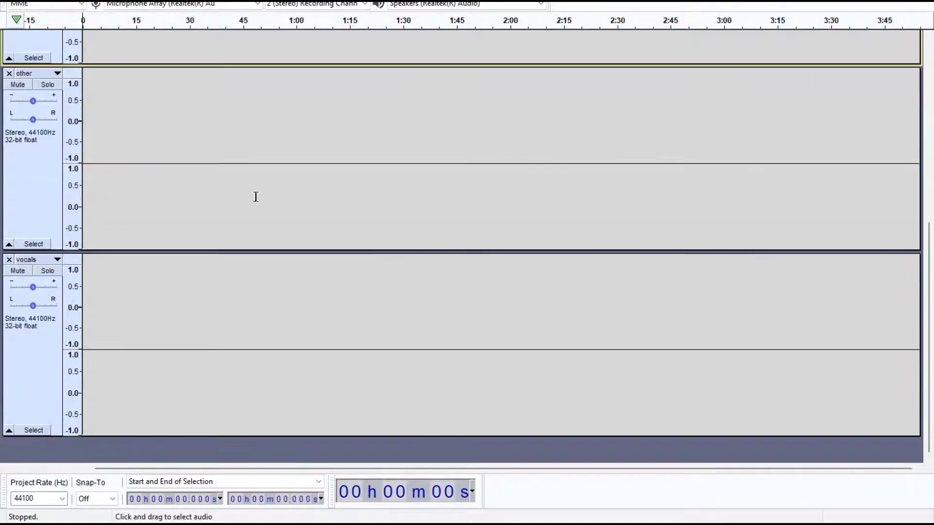
pyautogui.scroll(5, 255, 197)
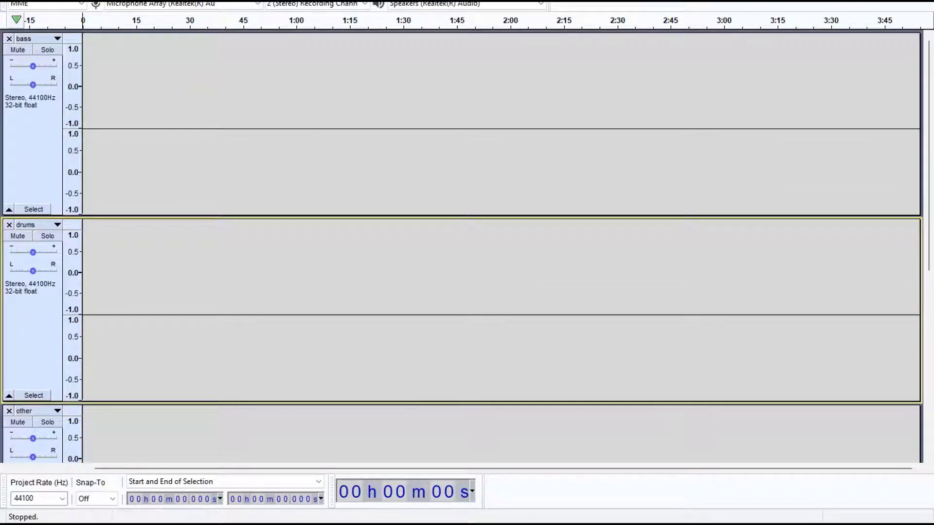
# Step: Import the bass, drums, other and vocals MP3 stems from the drive-download-20220820T125958Z-001 folder
pyautogui.hotkey('alt', 'f')
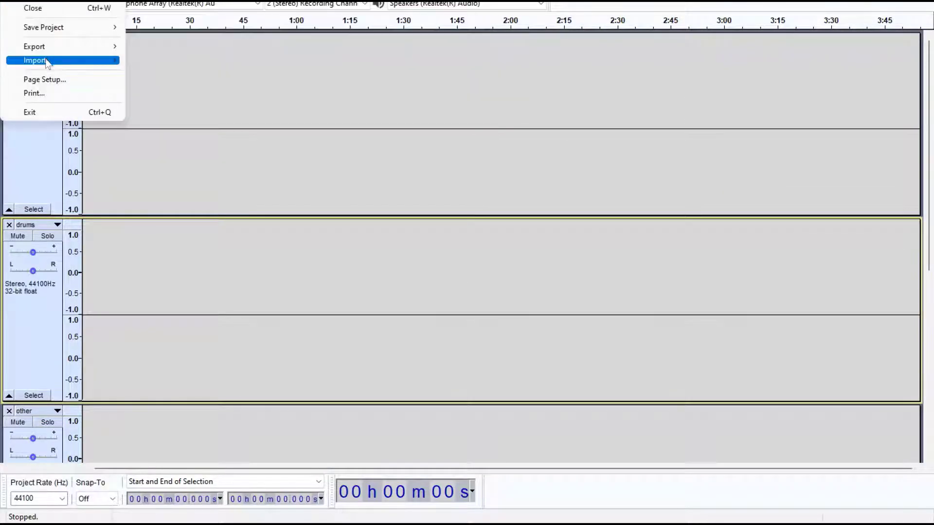
pyautogui.moveTo(73, 60)
pyautogui.click(159, 60)
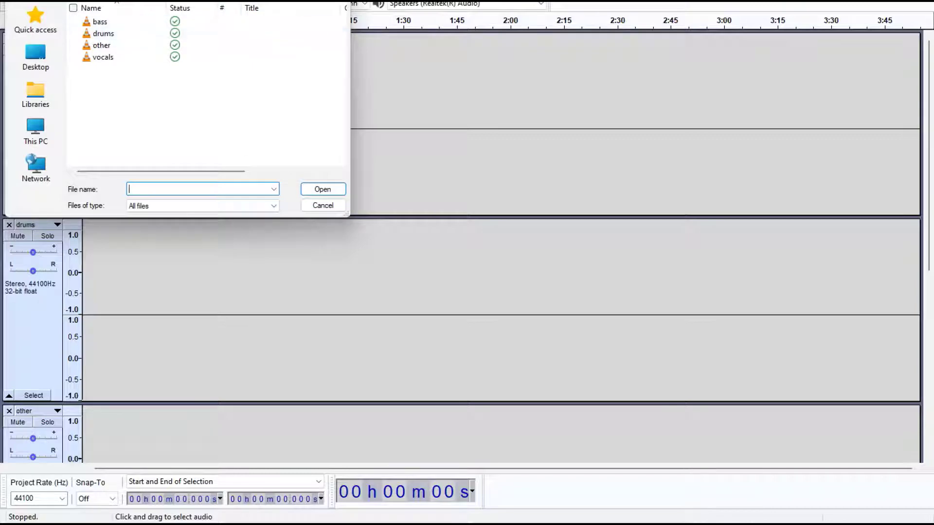
pyautogui.moveTo(204, 1); pyautogui.dragTo(246, 44)
pyautogui.click(300, 64)
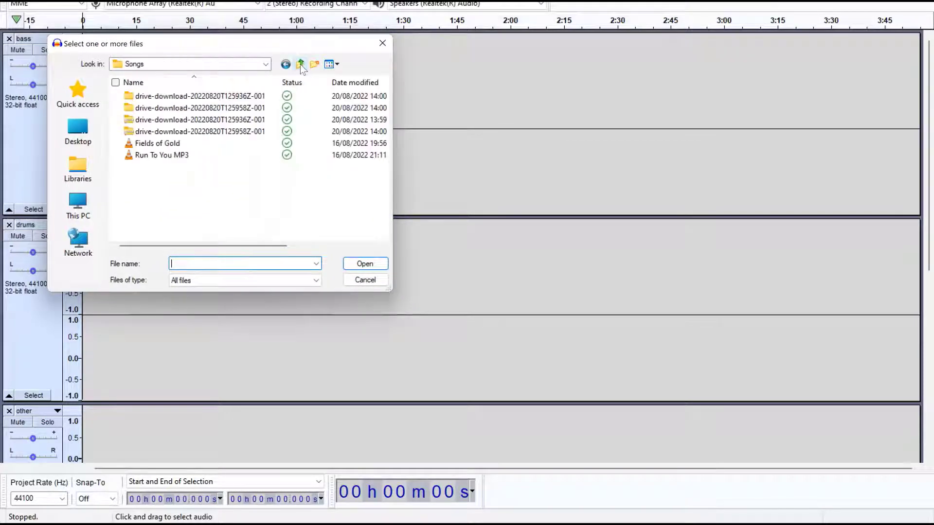
pyautogui.doubleClick(204, 109)
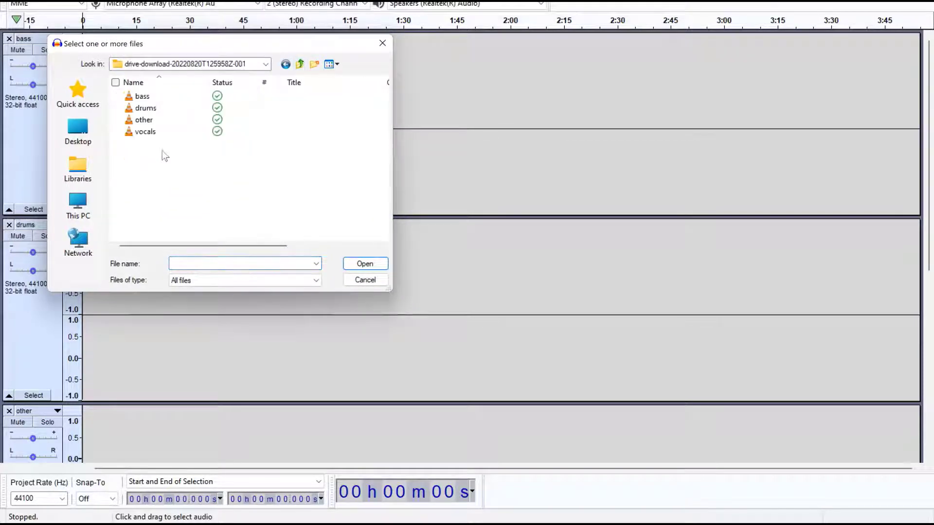
pyautogui.moveTo(147, 157); pyautogui.dragTo(143, 91)
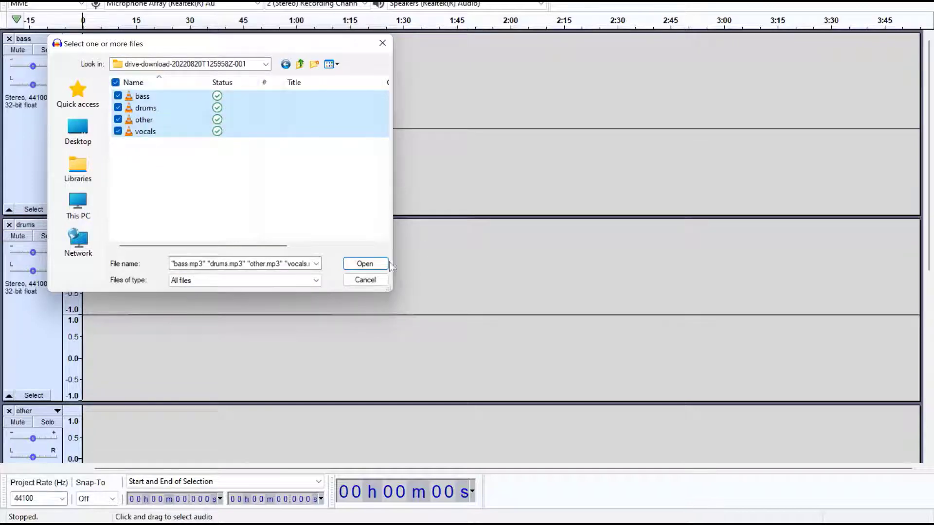
pyautogui.click(365, 263)
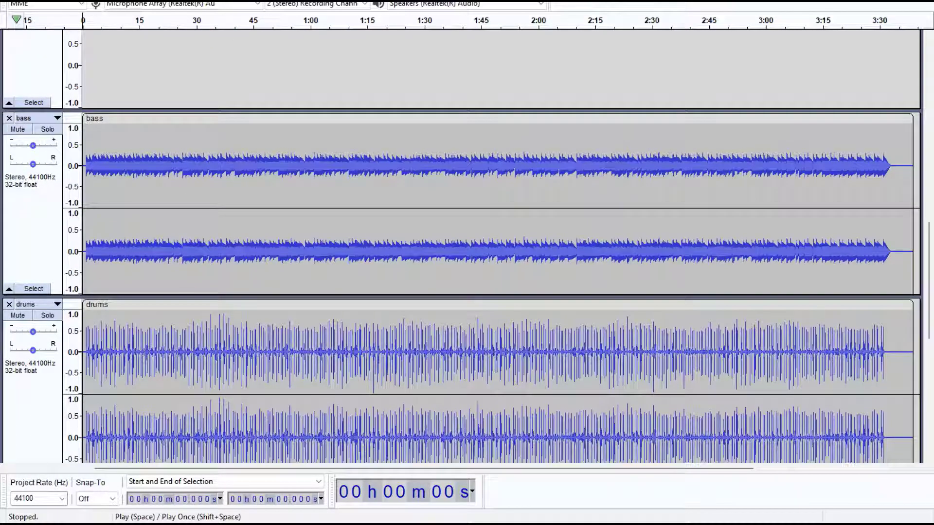
# Step: Play the newly imported stems together and stop playback
pyautogui.press('space')
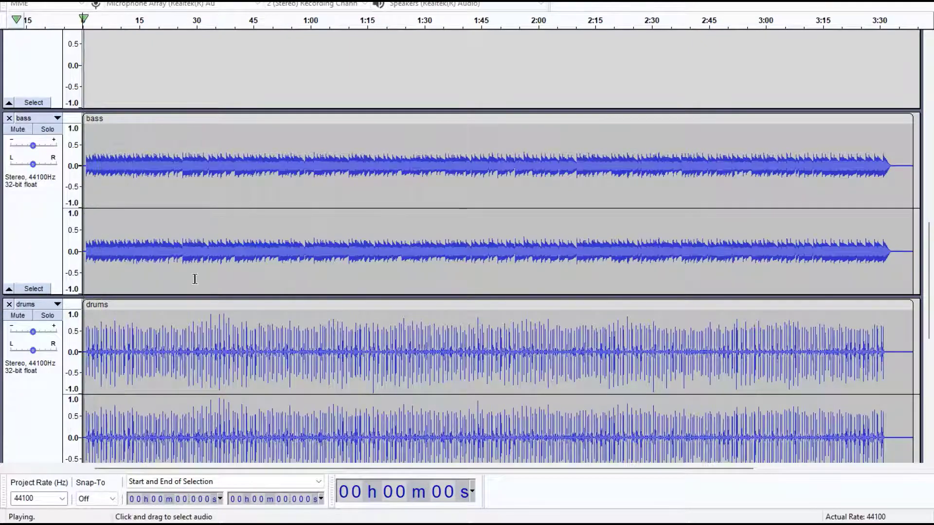
pyautogui.scroll(-3, 195, 279)
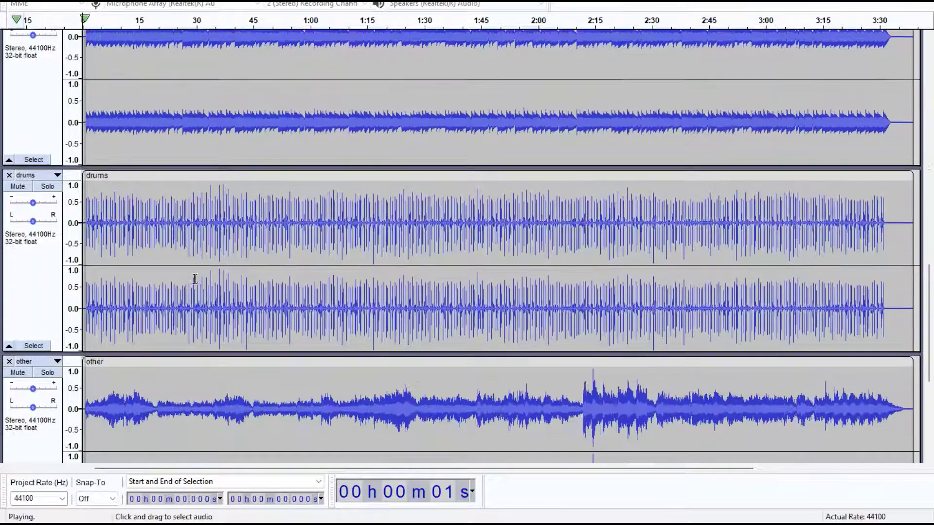
pyautogui.scroll(-3, 194, 279)
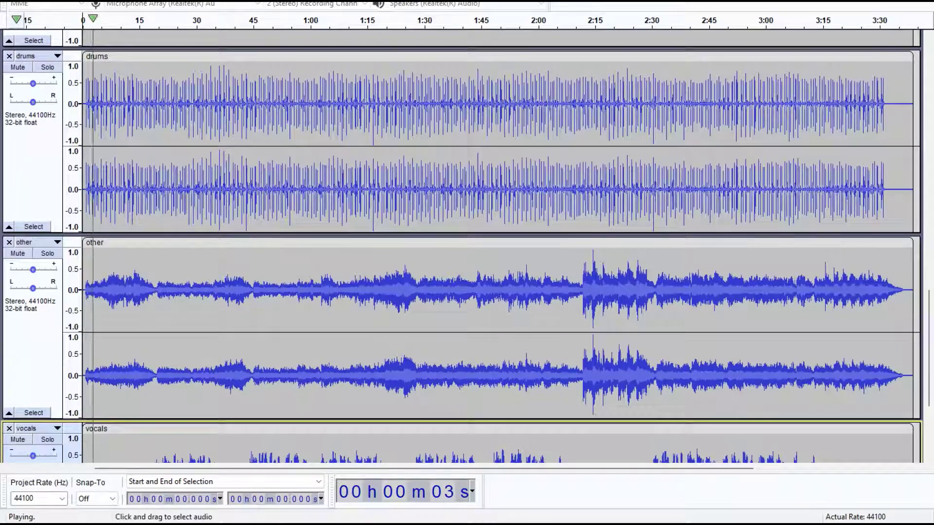
pyautogui.press('space')
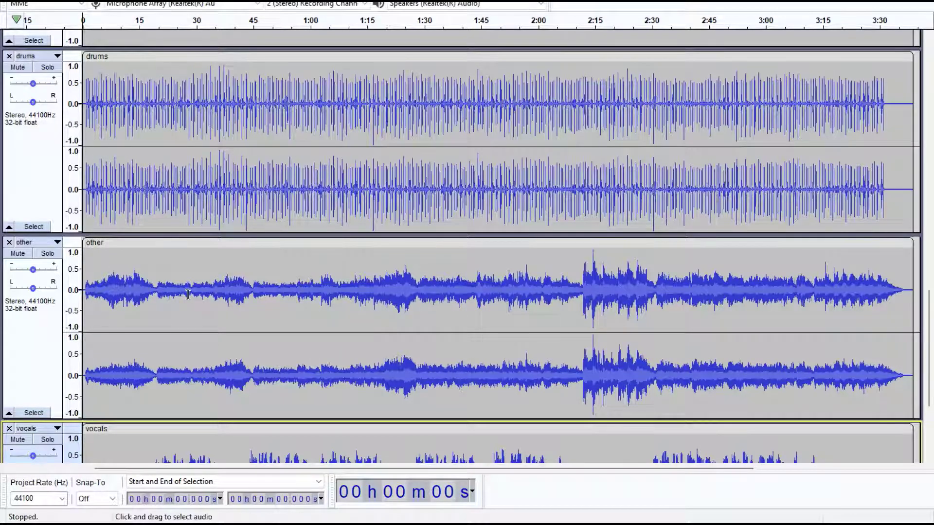
# Step: Mute the vocals track and play the instrumental stems from about 20 seconds, then stop
pyautogui.scroll(-3, 188, 294)
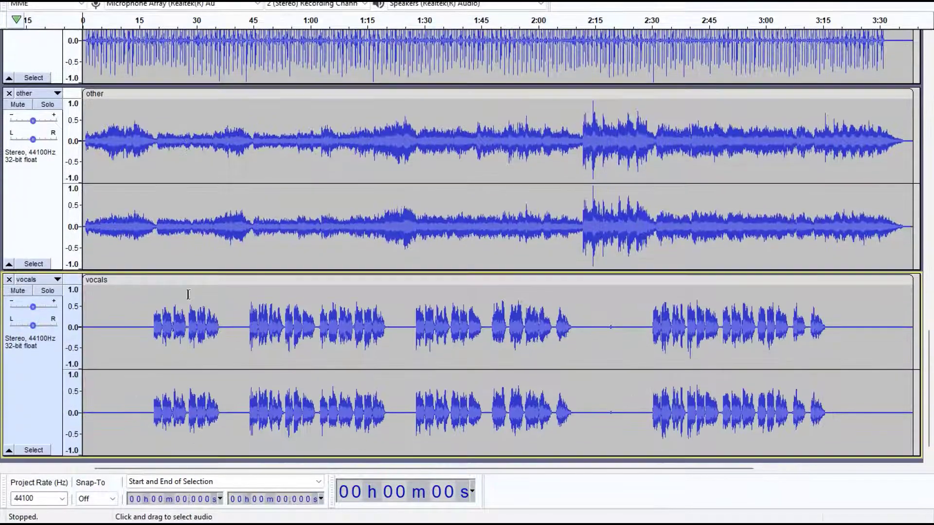
pyautogui.click(19, 291)
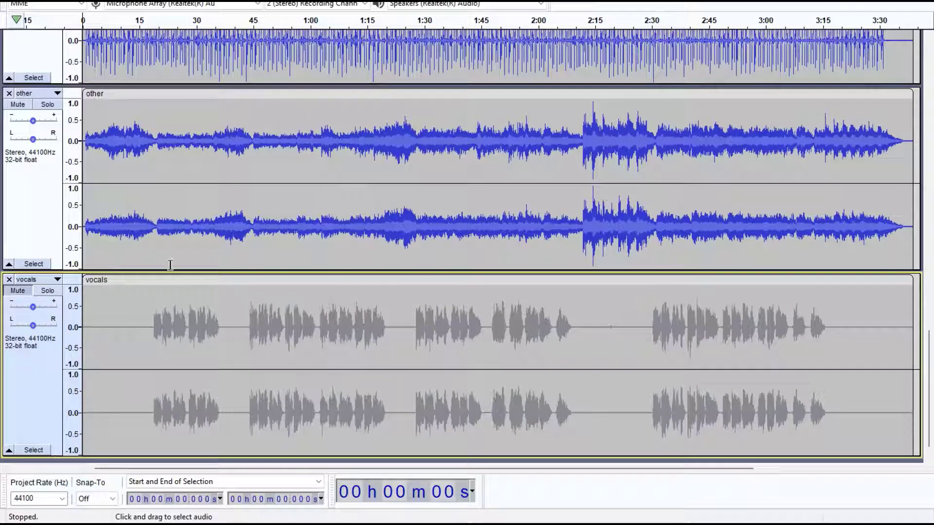
pyautogui.click(159, 287)
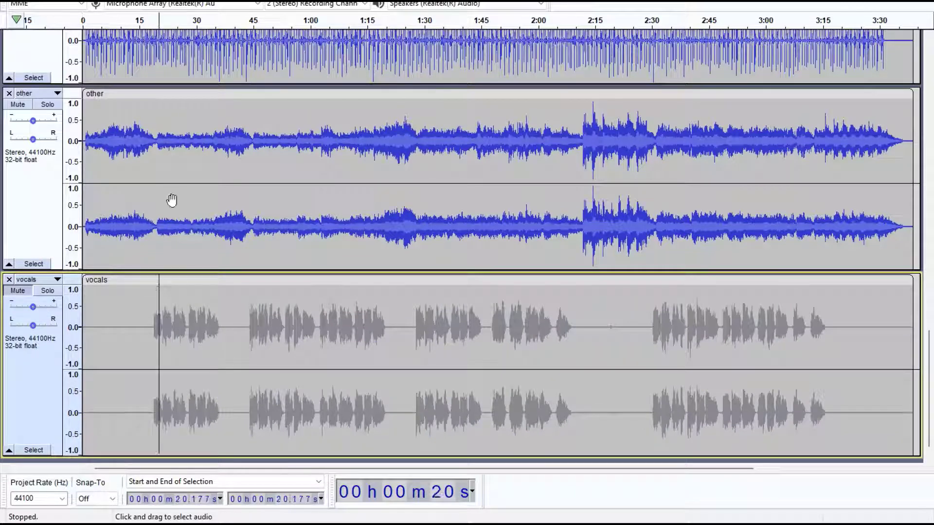
pyautogui.press('space')
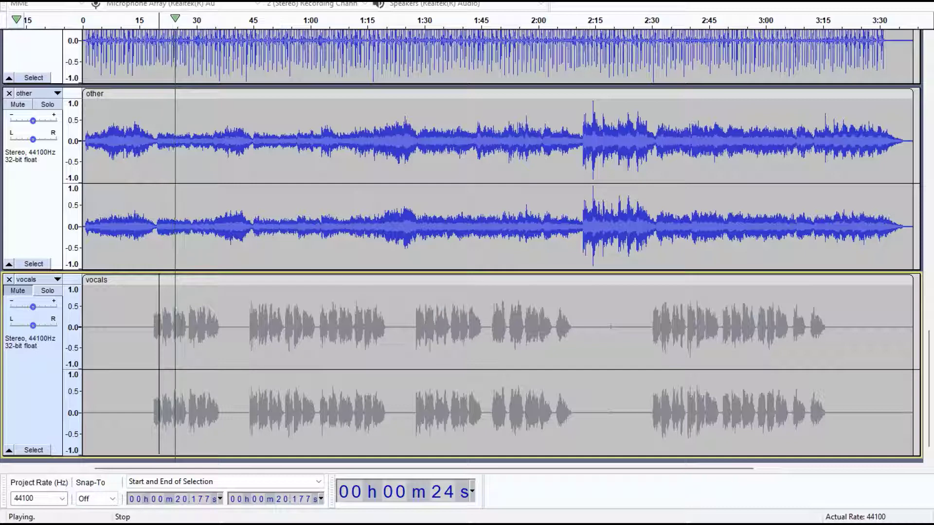
pyautogui.press('space')
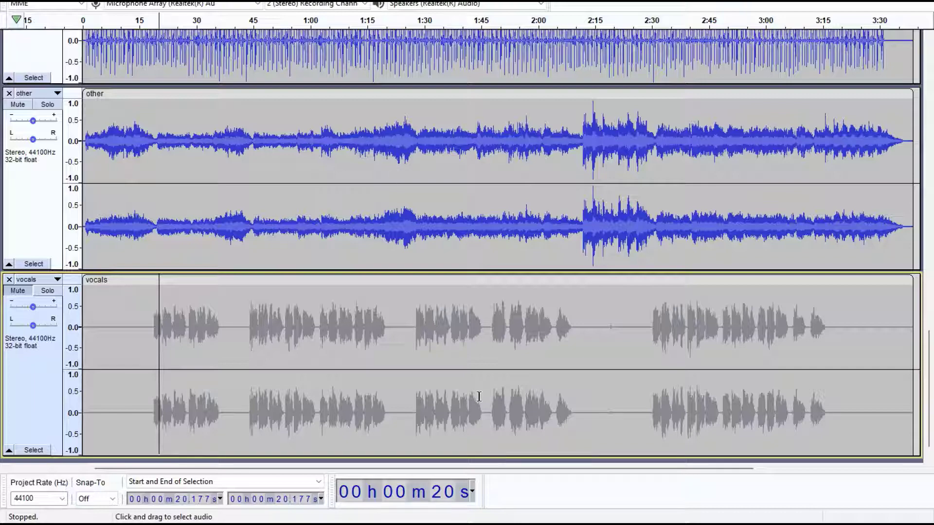
# Step: Switch to the Hybrid Demucs notebook and scroll through its cells and separation output
pyautogui.scroll(-5, 478, 396)
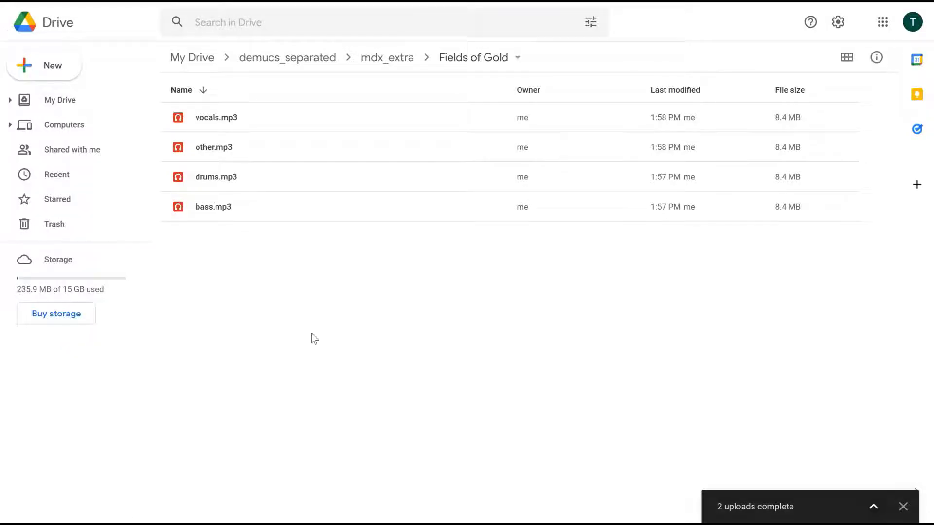
pyautogui.click(289, 57)
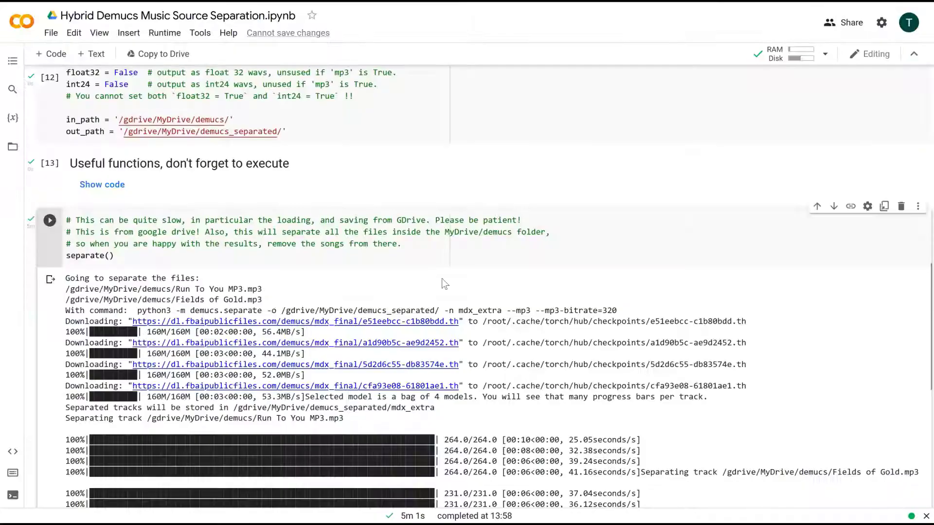
pyautogui.scroll(-7, 445, 283)
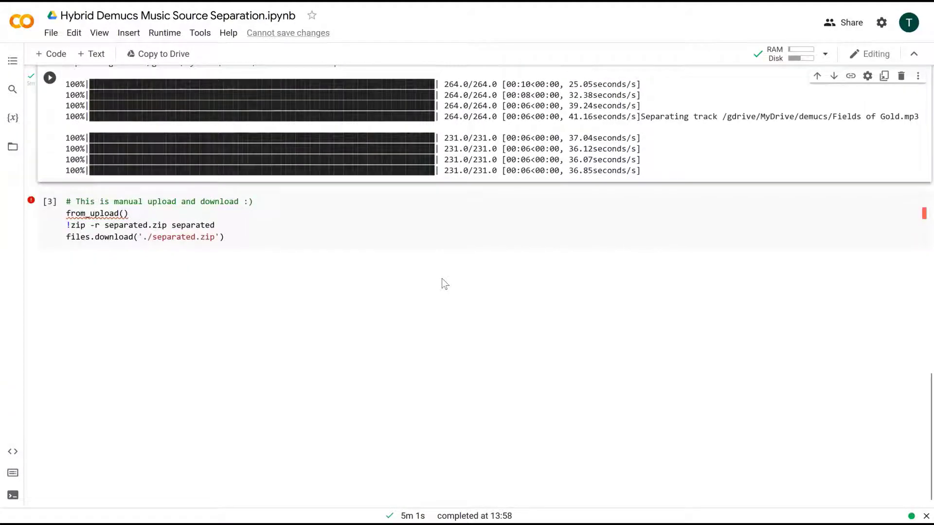
pyautogui.scroll(8, 441, 278)
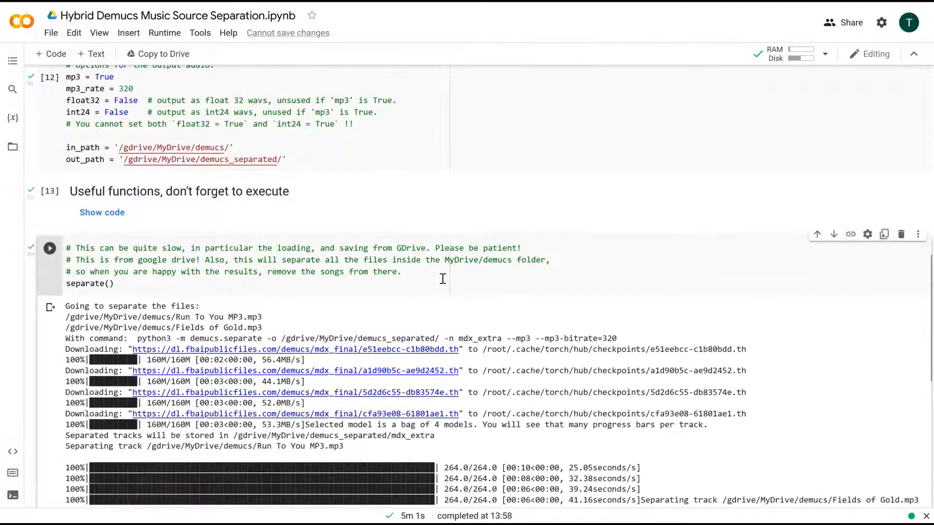
pyautogui.scroll(8, 443, 278)
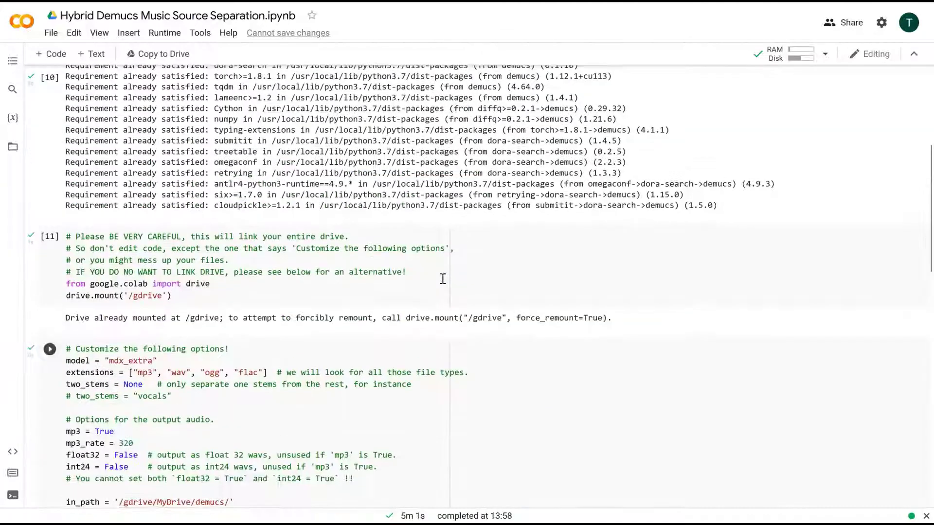
pyautogui.scroll(3, 442, 279)
pyautogui.scroll(-16, 442, 279)
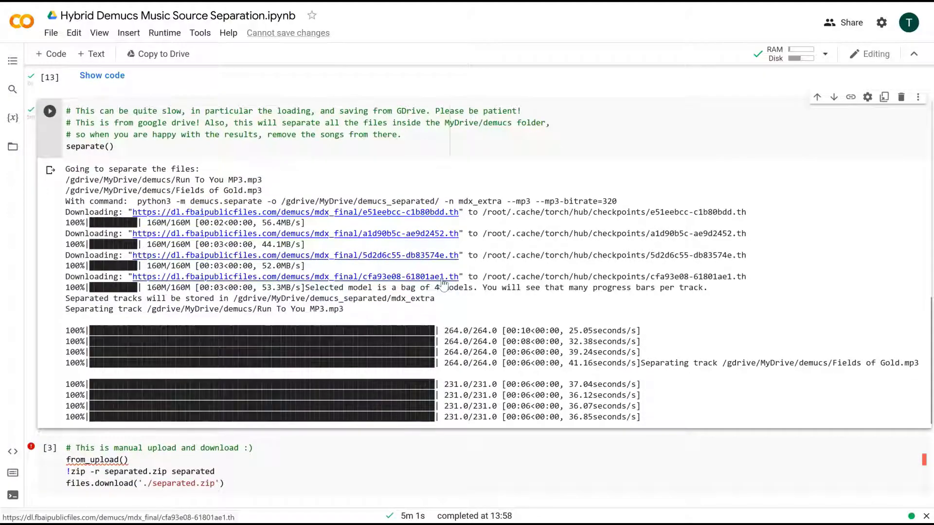
pyautogui.scroll(-3, 443, 283)
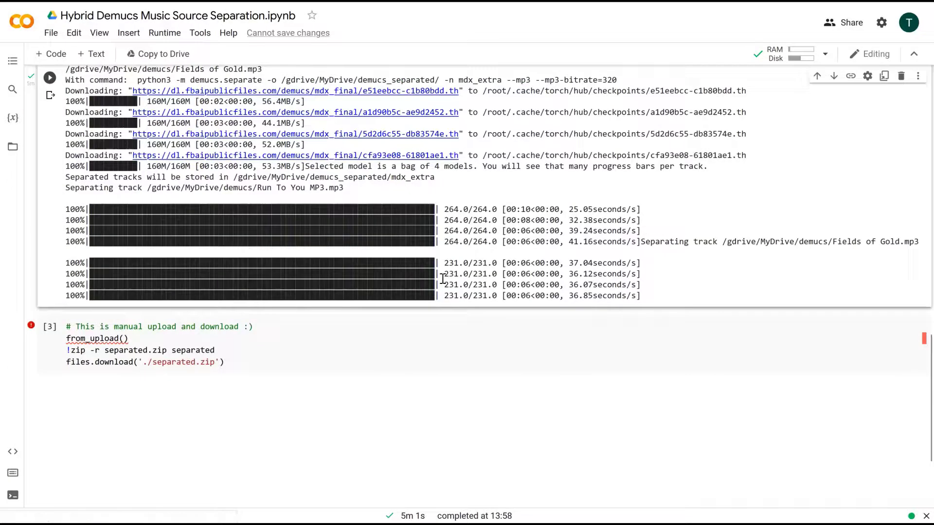
pyautogui.scroll(20, 442, 279)
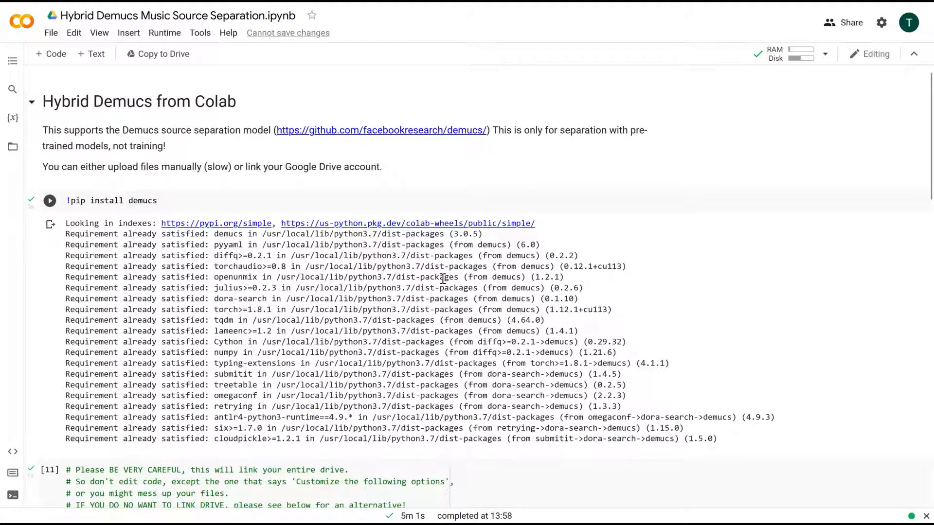
pyautogui.click(336, 144)
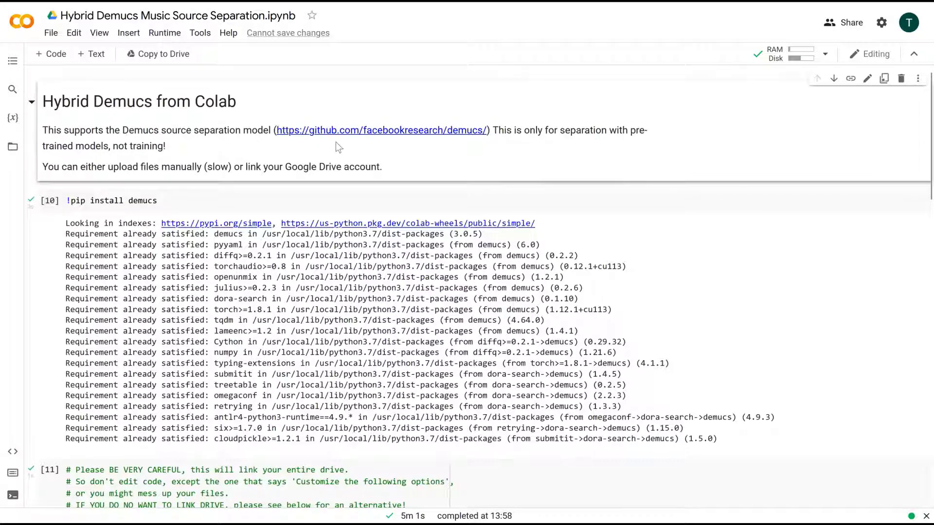